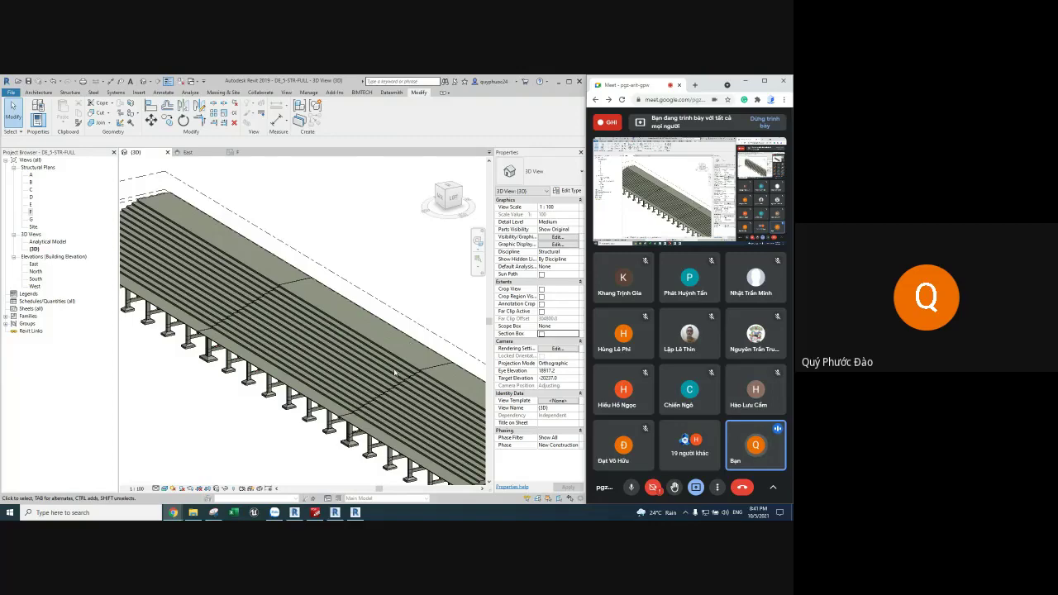
Step: Inspect the slab deck in 3D, temporarily hiding the Frame 1 group to view slab joints
scroll(389, 368, "up", 2)
left_click(350, 342)
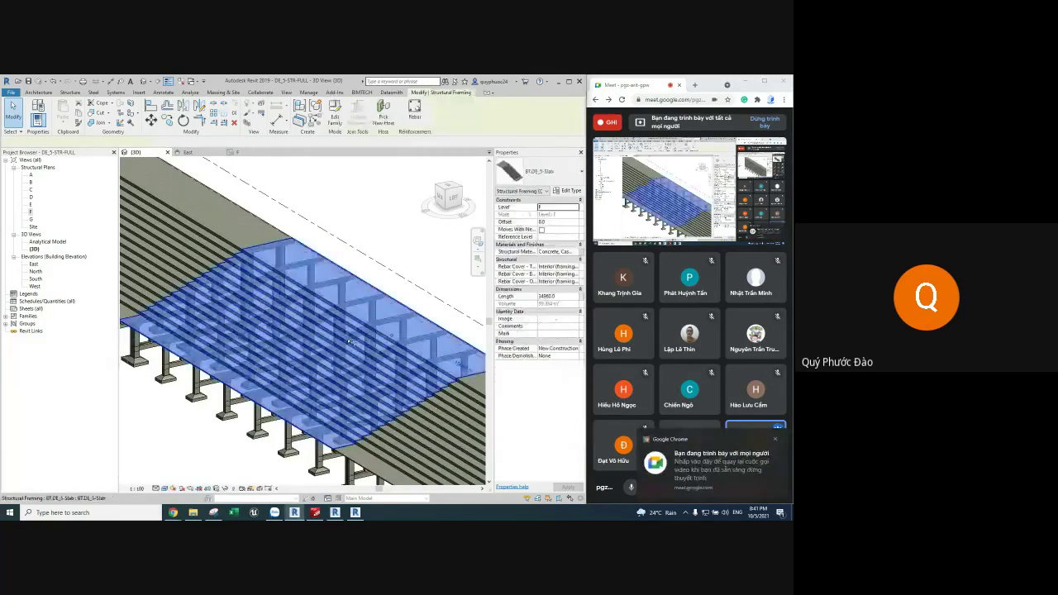
middle_click_drag(350, 342, 374, 328, "shift")
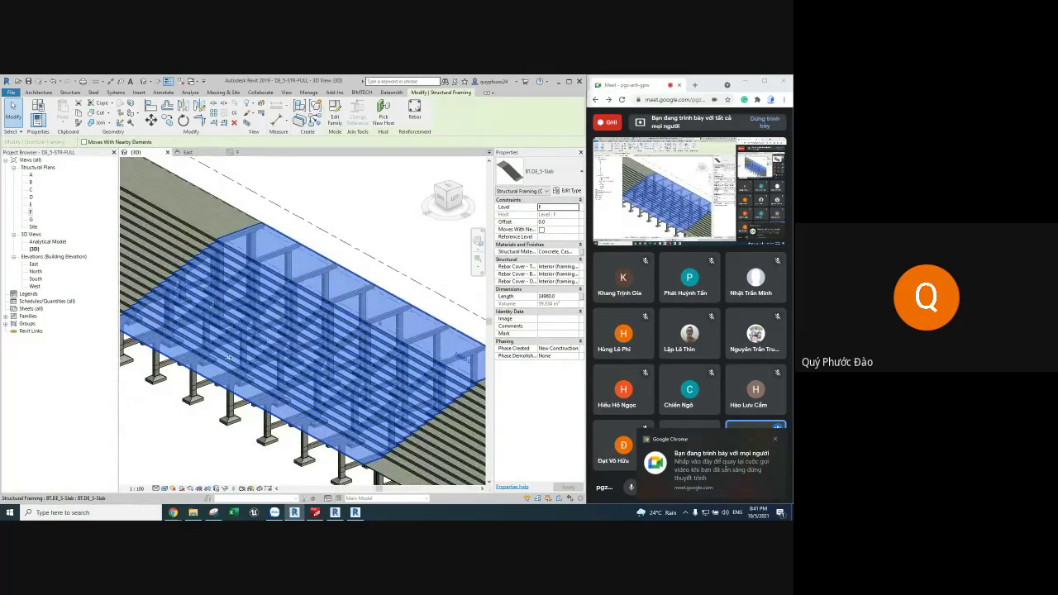
middle_click_drag(348, 422, 305, 368)
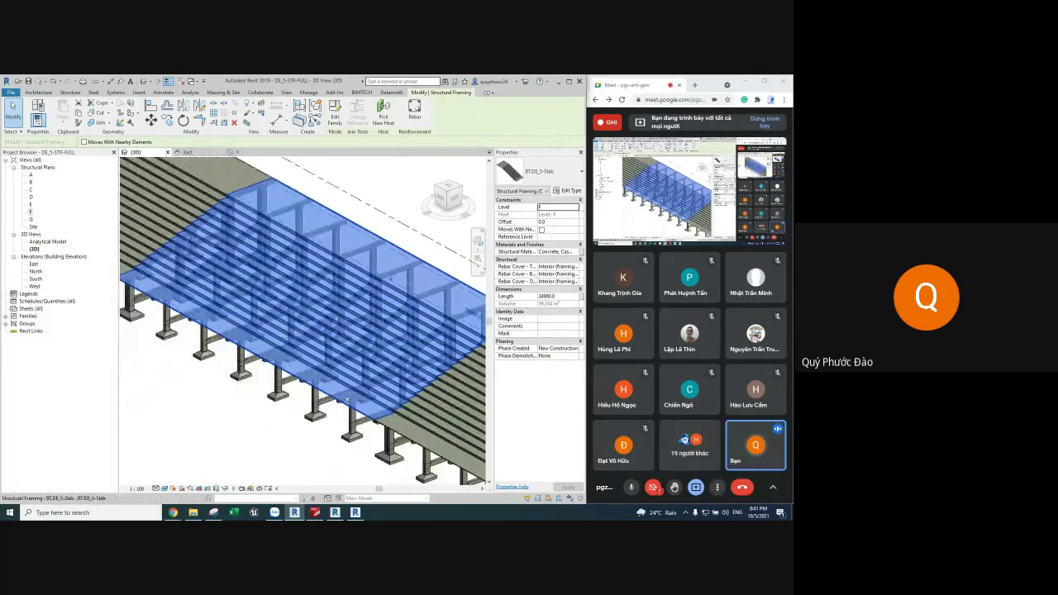
key("Escape")
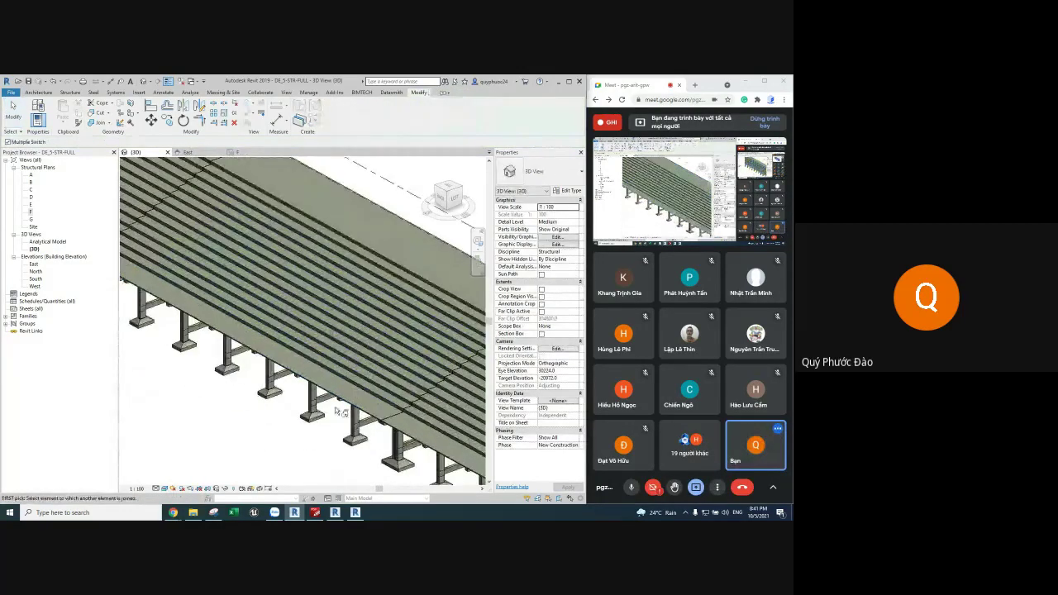
scroll(380, 388, "up", 2)
scroll(389, 376, "up", 2)
left_click(393, 370)
left_click(394, 369)
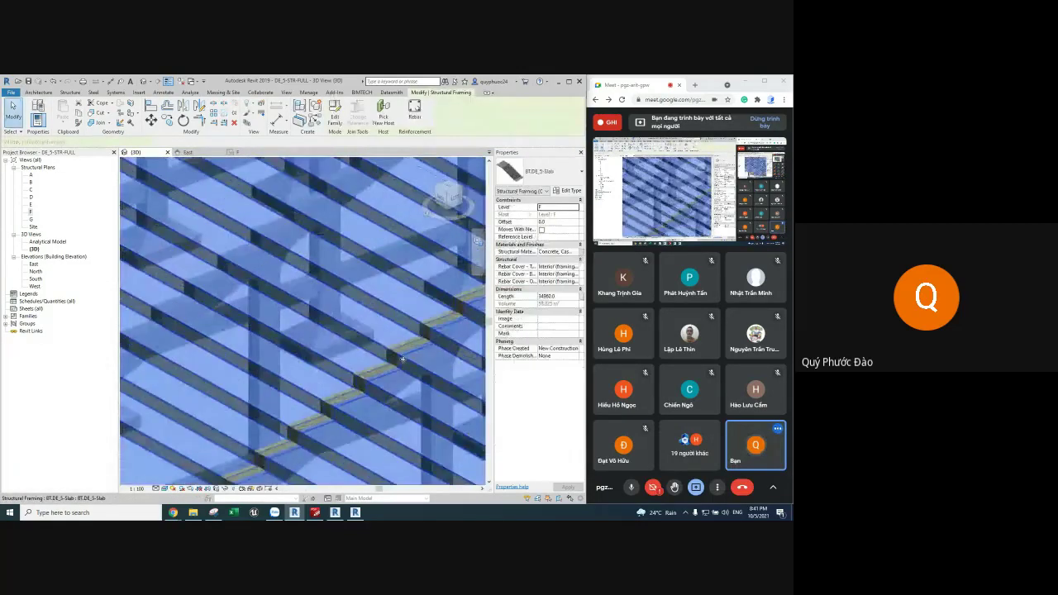
key("Escape")
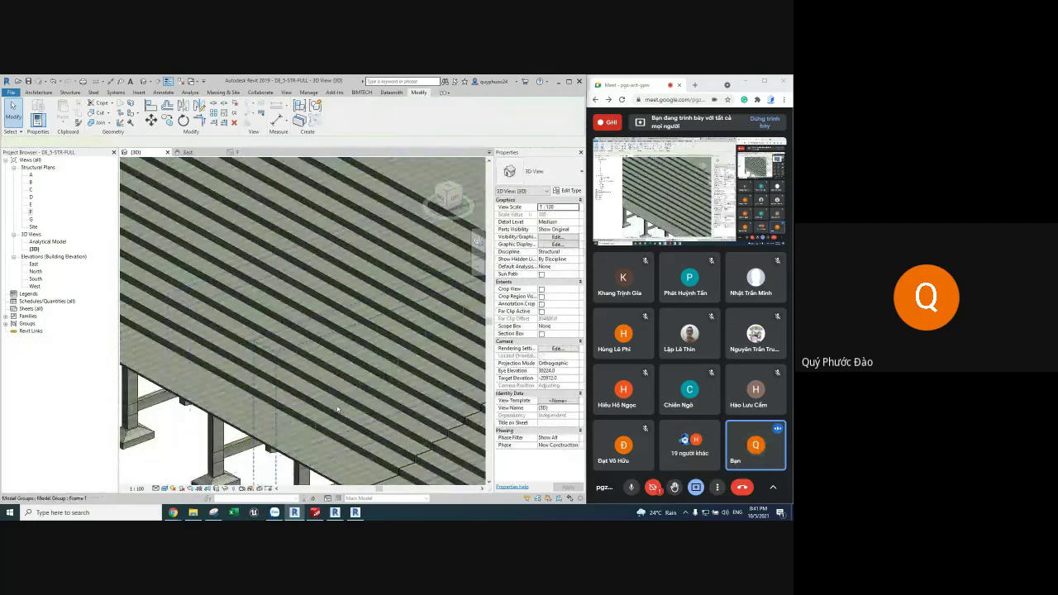
left_click(339, 409)
key("h")
key("h")
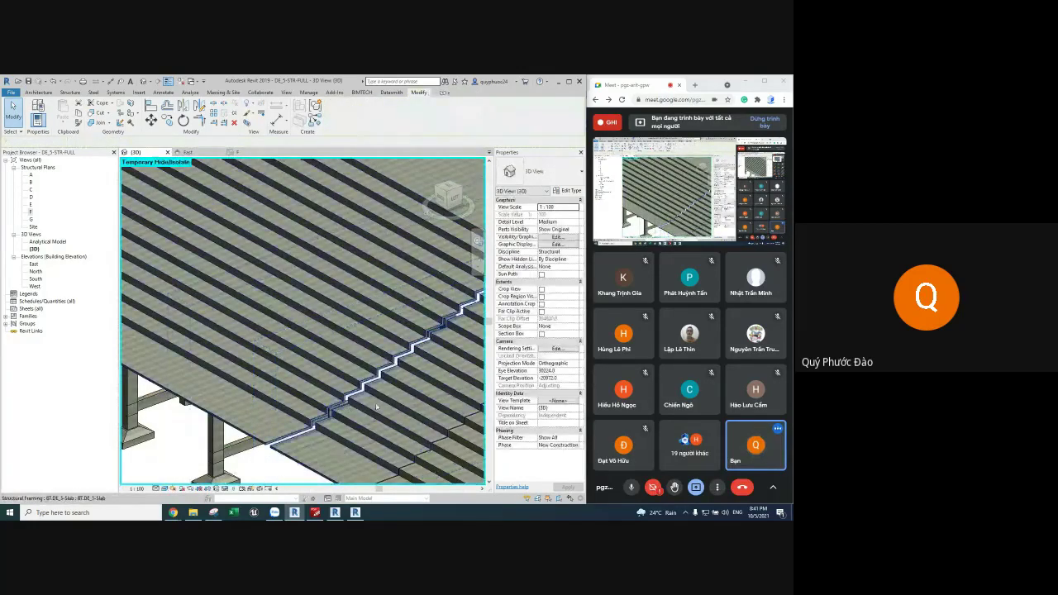
mouse_move(341, 403)
middle_mouse_down("shift")
mouse_move(394, 294)
mouse_move(346, 337)
middle_mouse_up("shift")
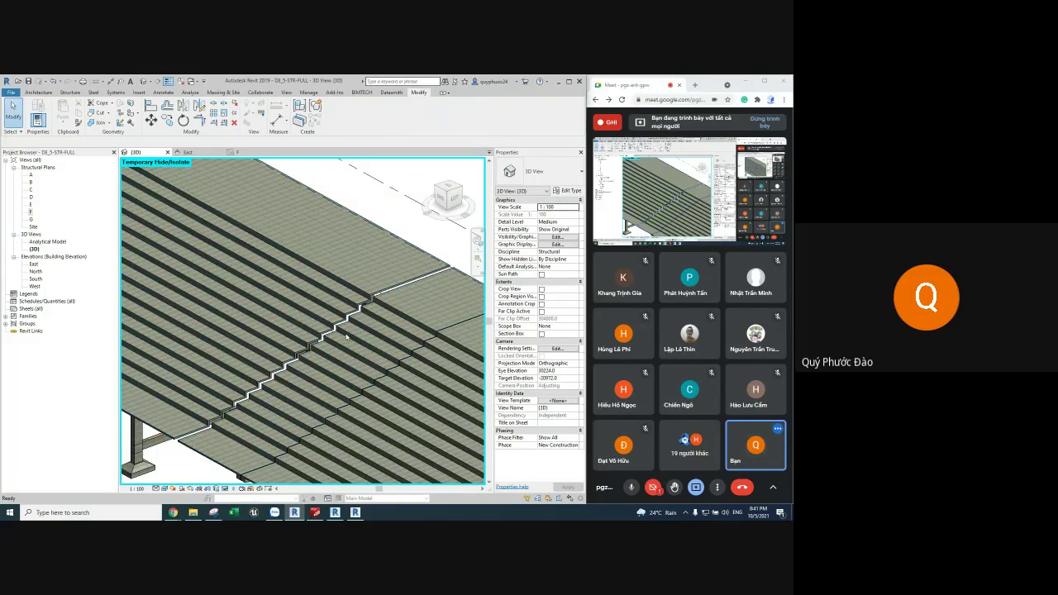
Step: Restore the hidden beams and columns and check the BT.DE_5-Slab framing element
key("h")
key("r")
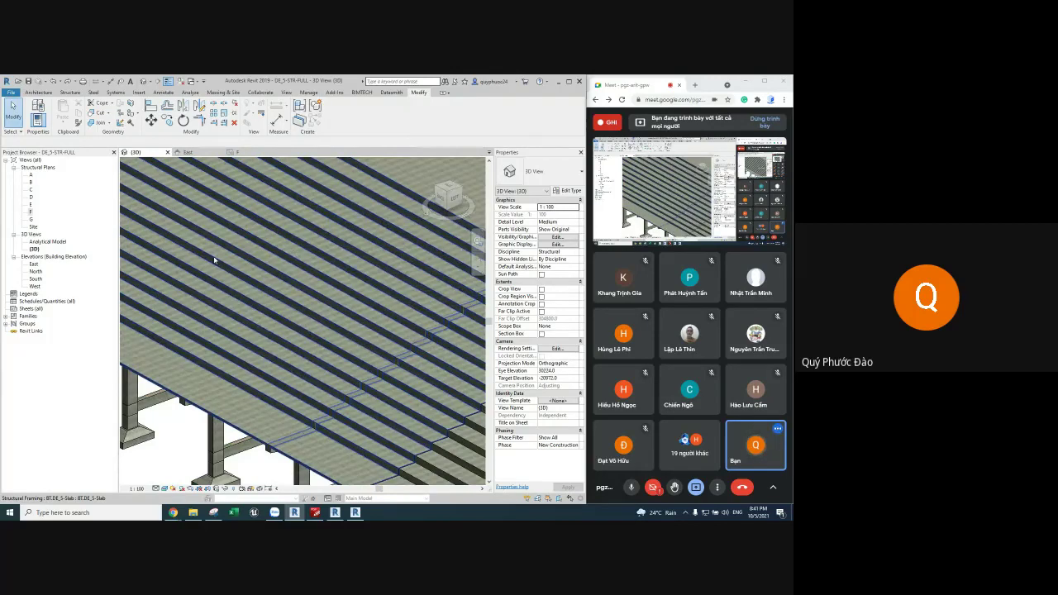
scroll(356, 319, "down", 3)
scroll(362, 294, "down", 2)
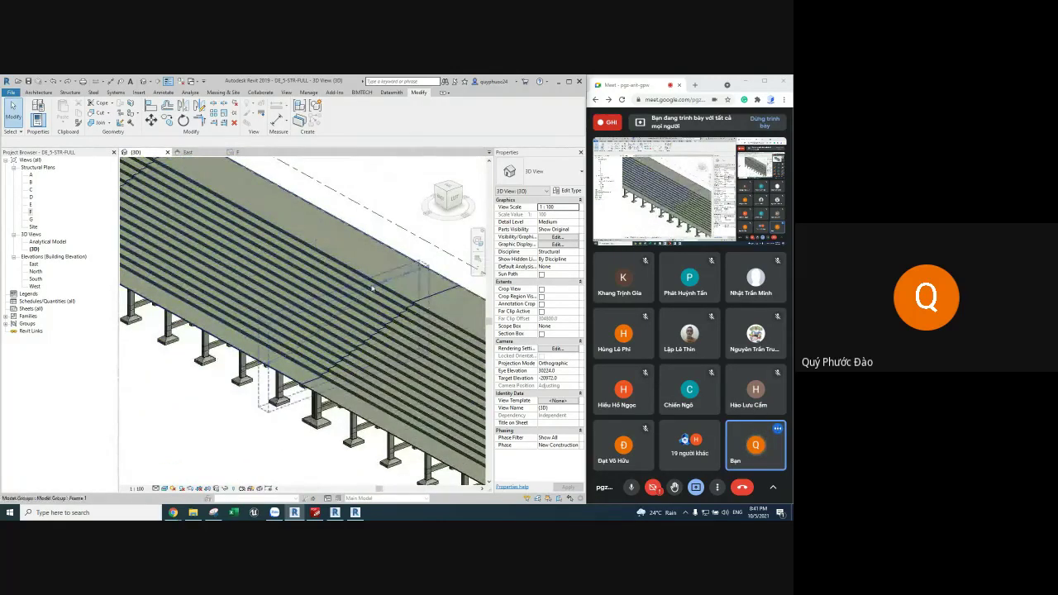
scroll(355, 314, "up", 2)
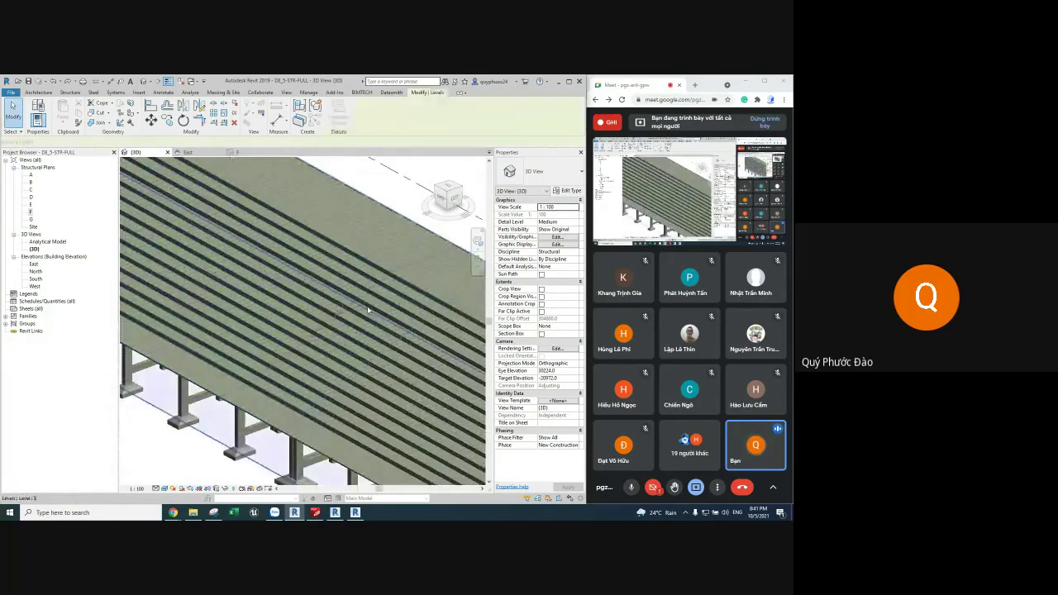
scroll(331, 347, "up", 2)
left_click(329, 351)
left_click(325, 345)
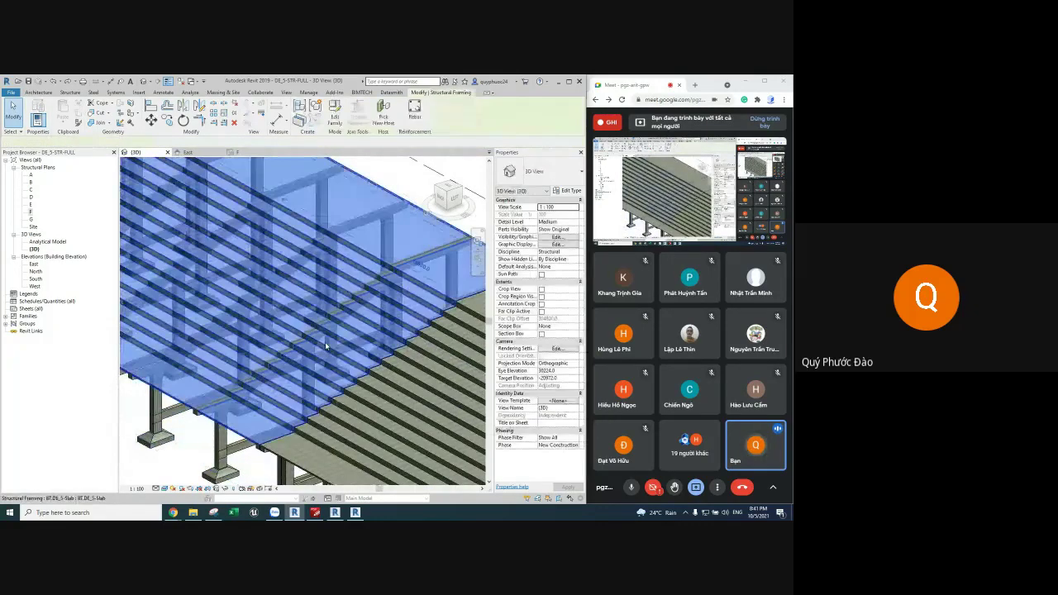
key("Escape")
scroll(324, 344, "down", 2)
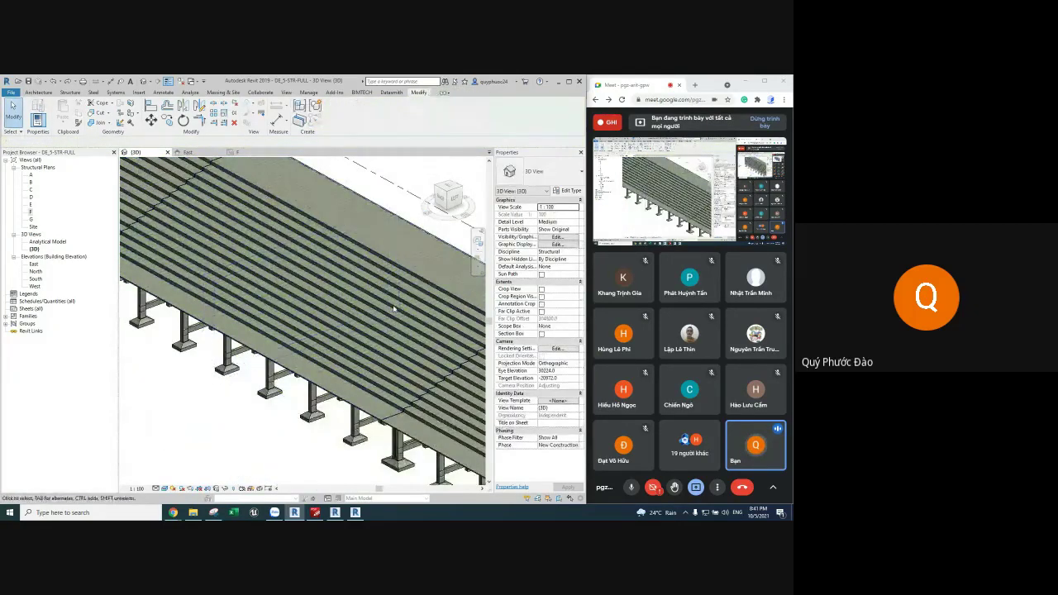
scroll(351, 309, "up", 2)
scroll(350, 309, "down", 3)
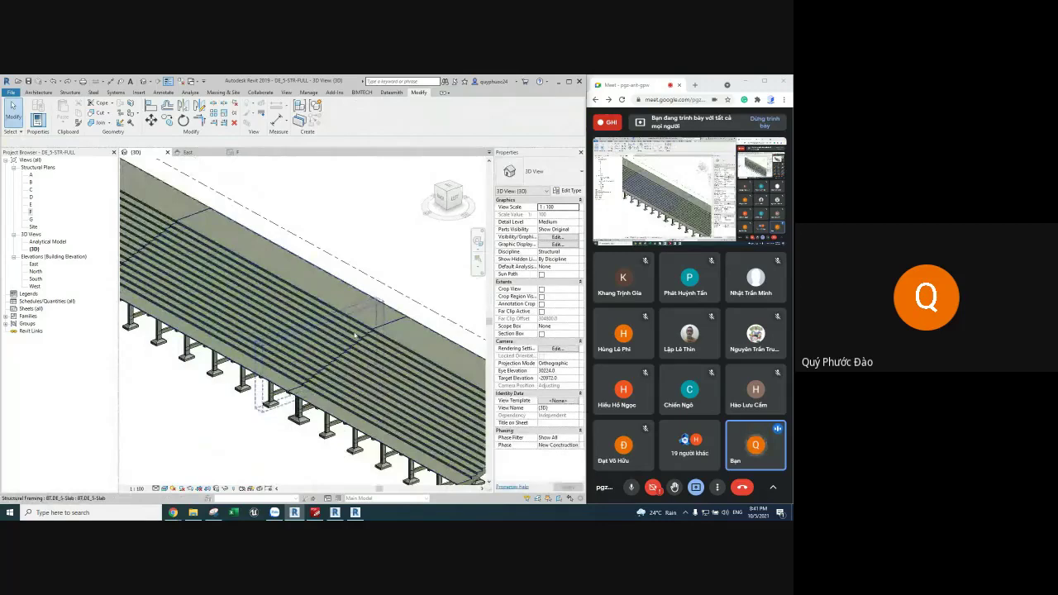
Step: On structural plan F, start a beam of type M_Concrete-Rectangular Beam B200x400
double_click(33, 211)
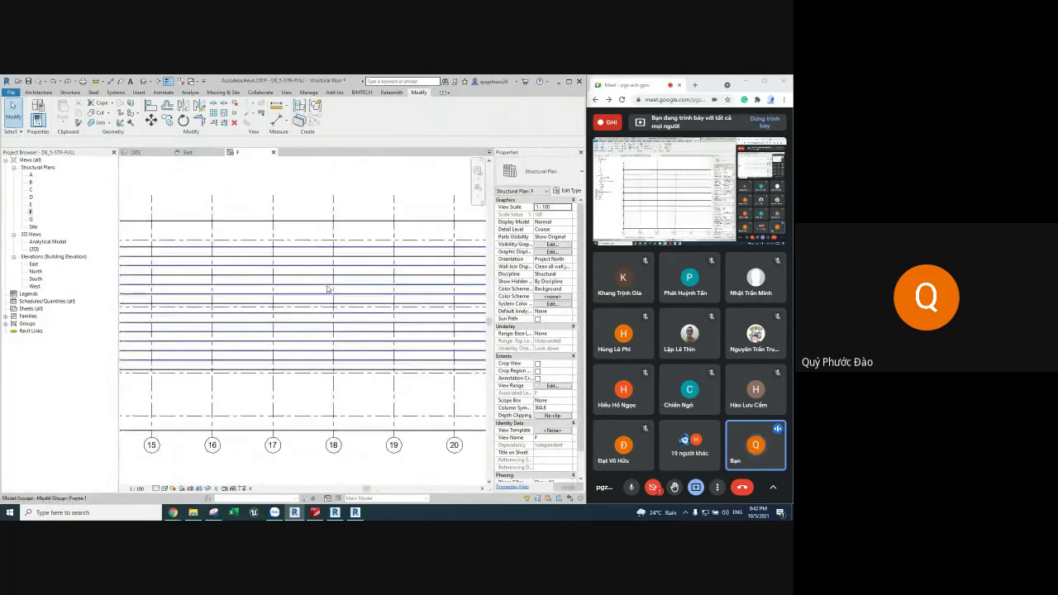
scroll(328, 288, "down", 3)
left_click(70, 92)
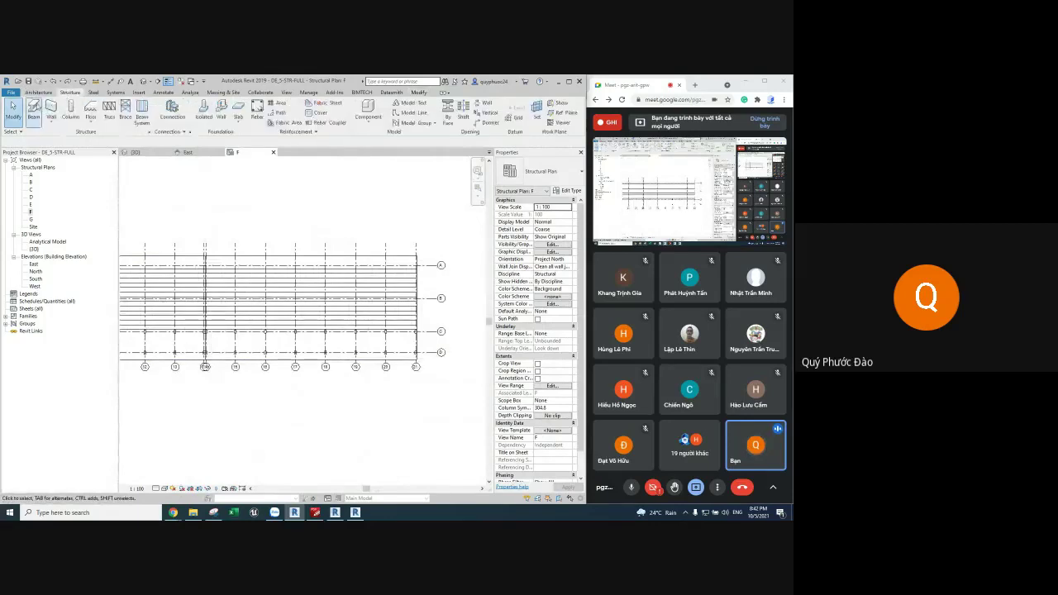
left_click(33, 110)
middle_click_drag(156, 435, 275, 416)
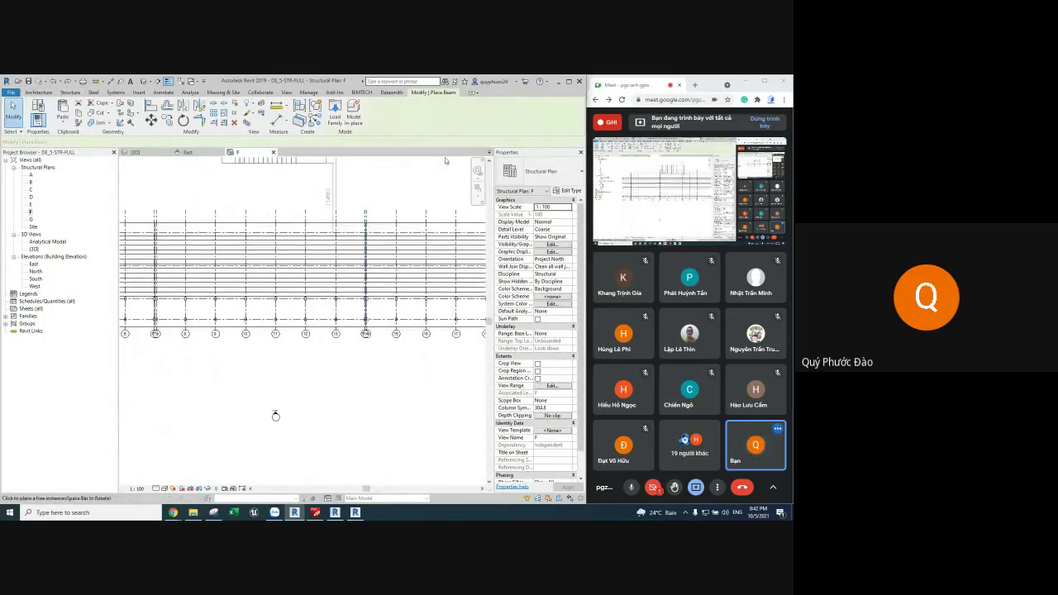
left_click(539, 171)
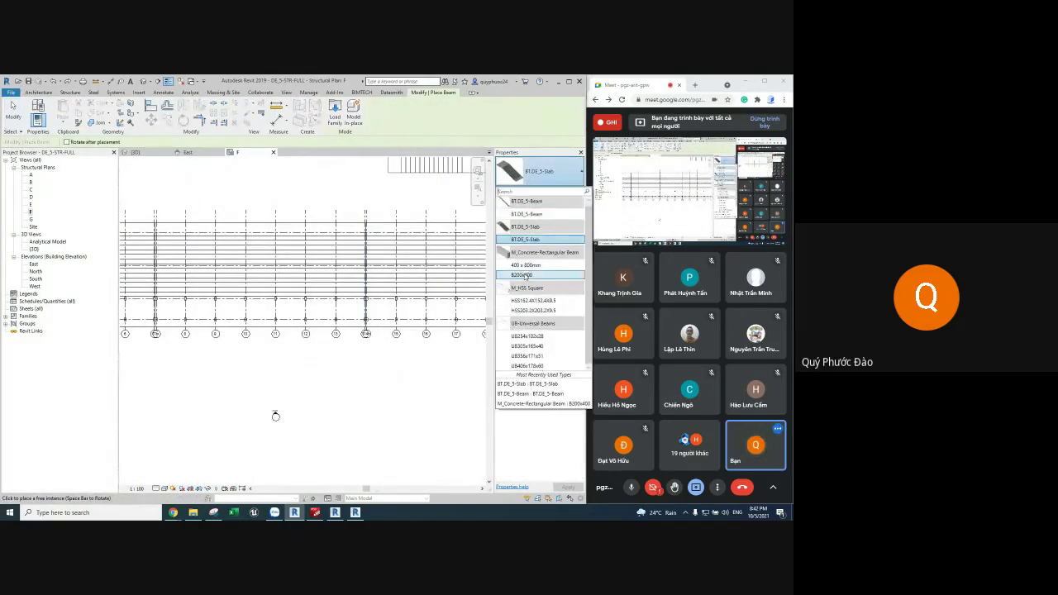
left_click(524, 275)
Step: Draw the beam from the grid 1 column to the next column, then return to 3D
middle_click_drag(324, 315, 341, 315)
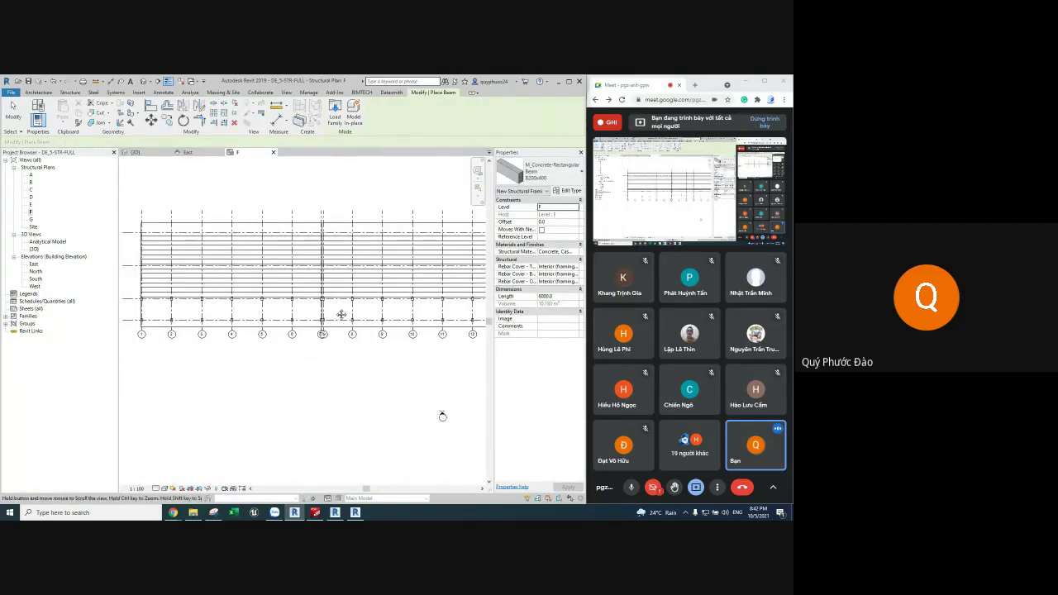
scroll(238, 319, "up", 5)
scroll(238, 319, "up", 3)
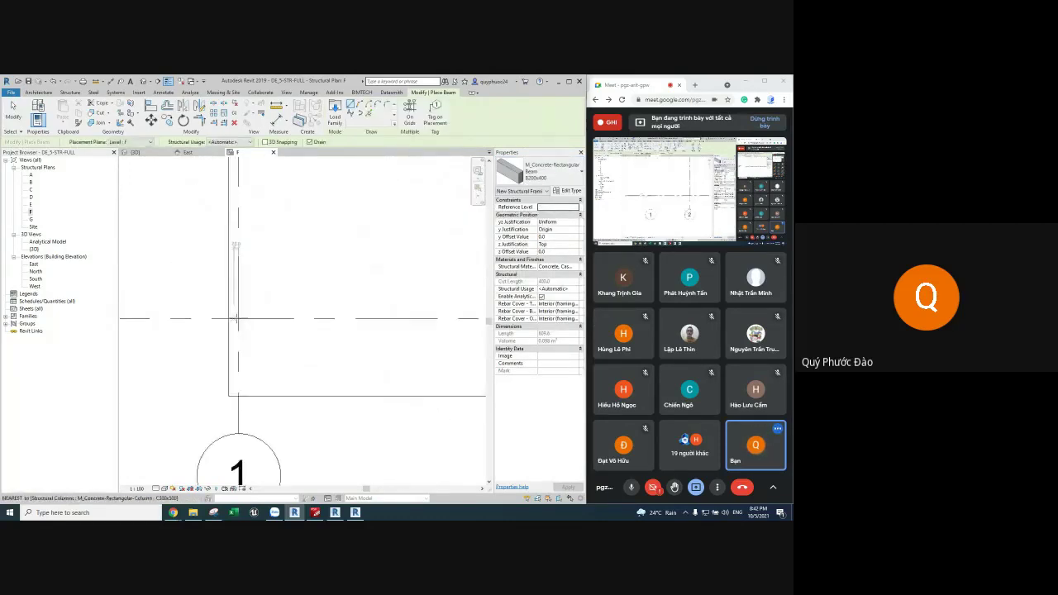
left_click(238, 318)
scroll(302, 322, "down", 3)
scroll(301, 322, "down", 2)
scroll(303, 323, "down", 1)
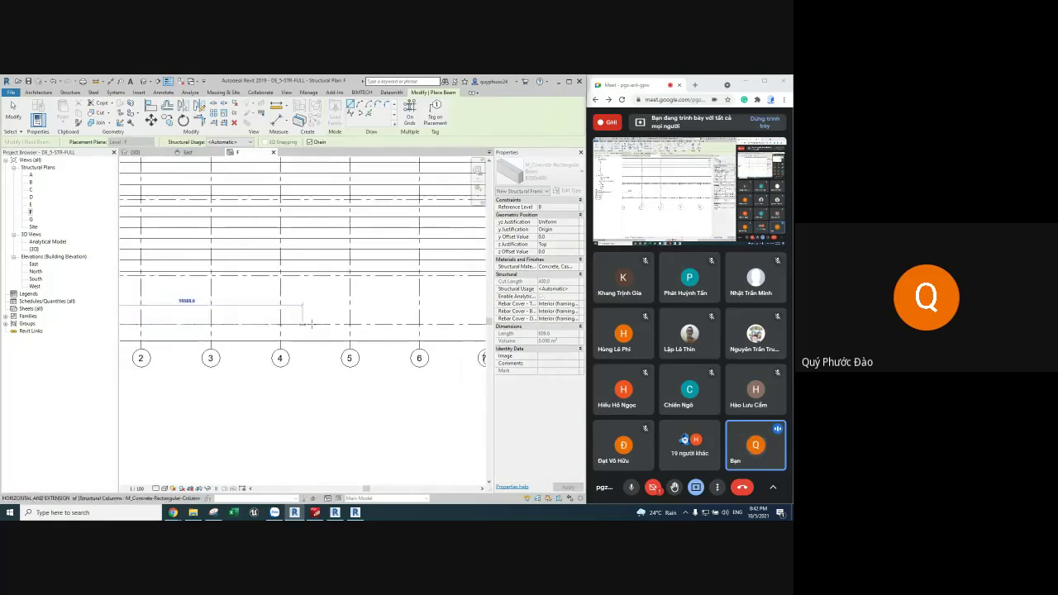
middle_click_drag(361, 328, 186, 328)
scroll(331, 322, "up", 3)
scroll(338, 321, "up", 2)
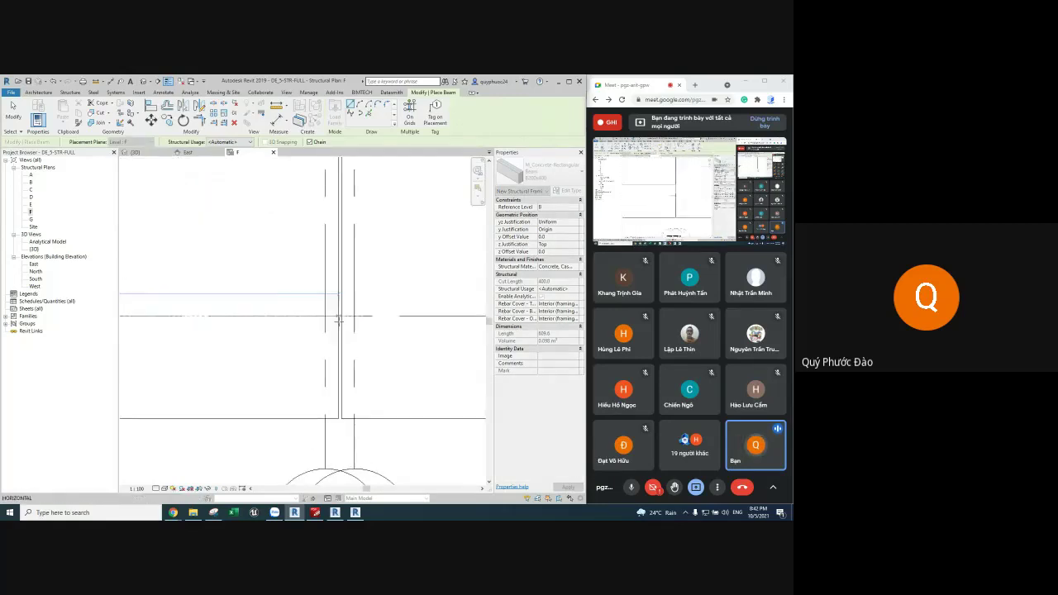
scroll(338, 320, "up", 2)
left_click(337, 317)
key("Escape")
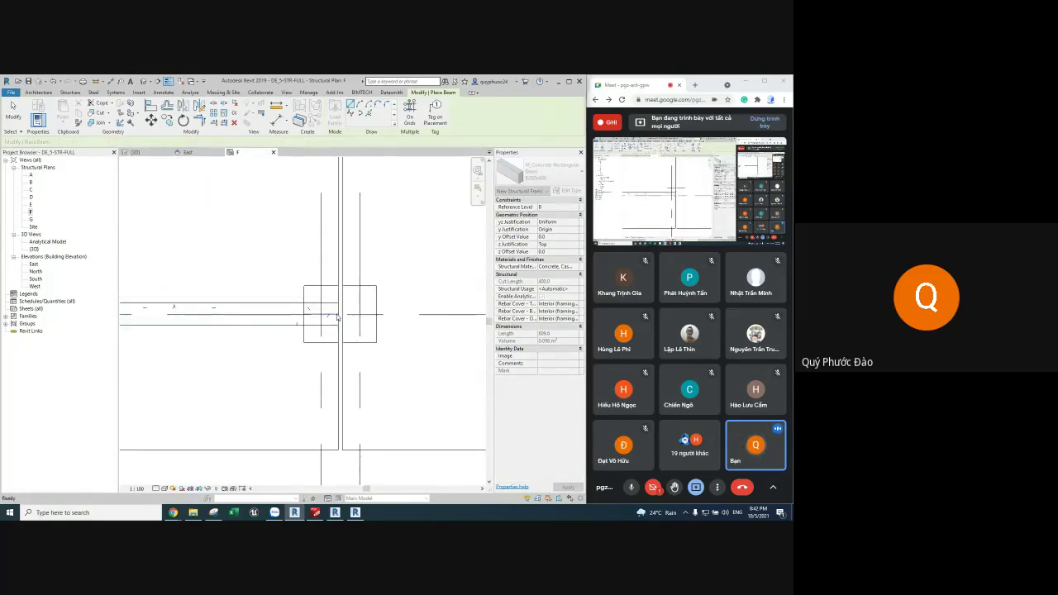
key("Escape")
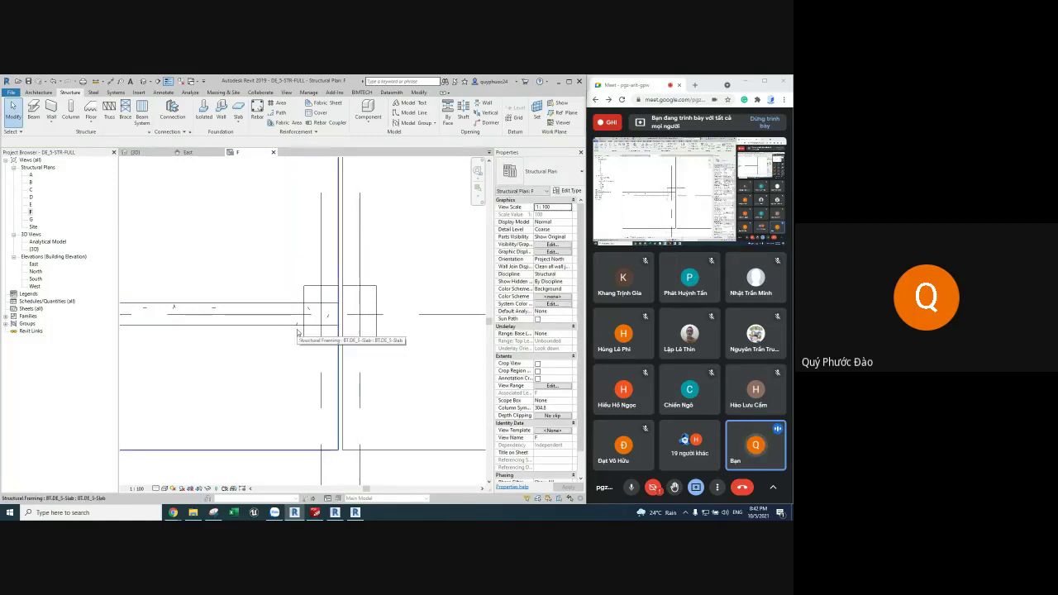
key("Tab")
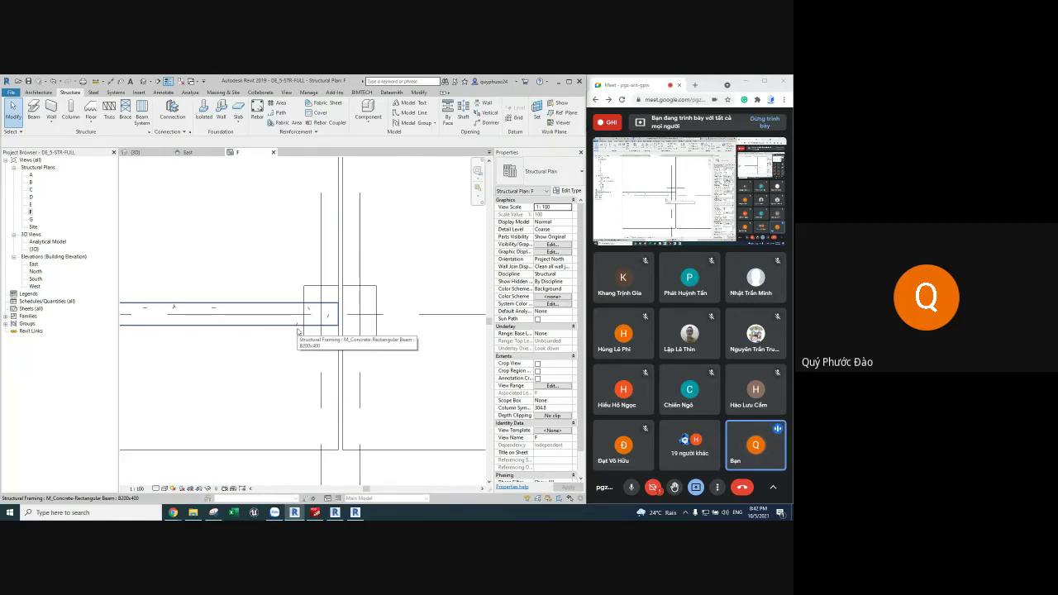
left_click(143, 81)
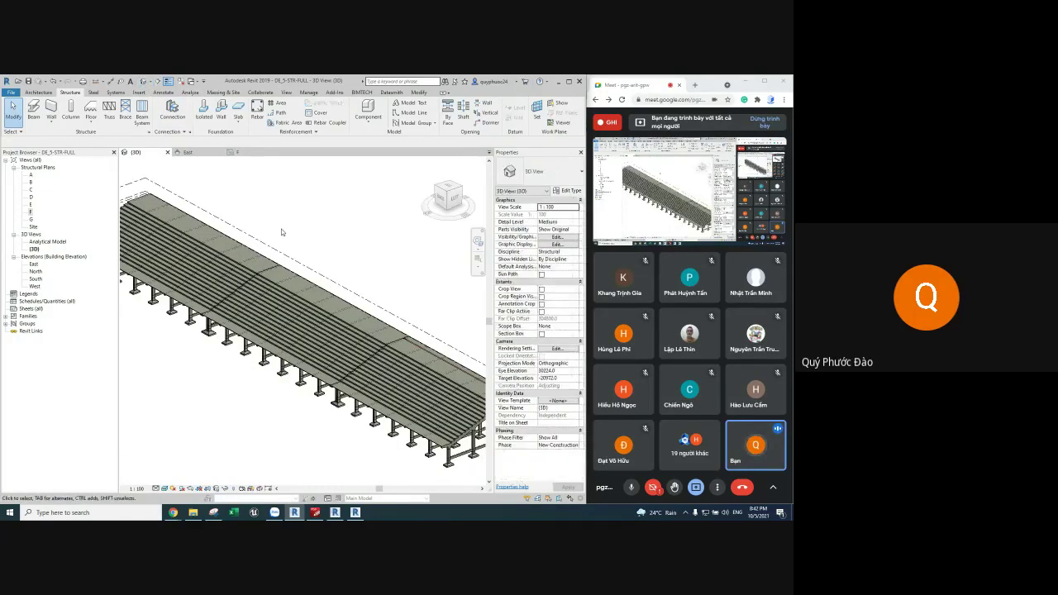
scroll(242, 206, "up", 1)
scroll(390, 353, "up", 2)
scroll(390, 353, "up", 2)
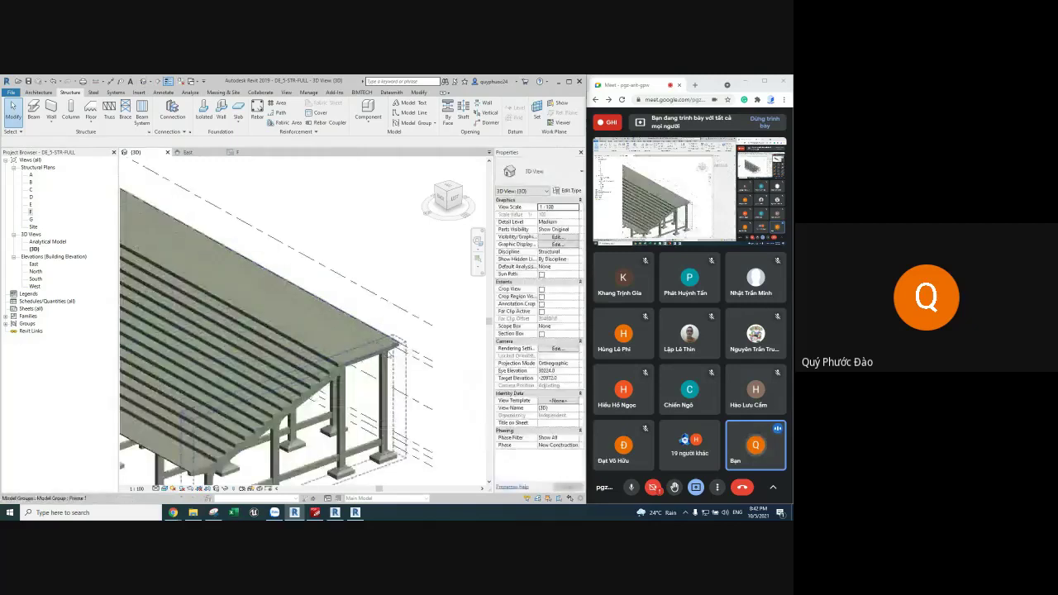
scroll(391, 354, "up", 2)
scroll(391, 353, "up", 2)
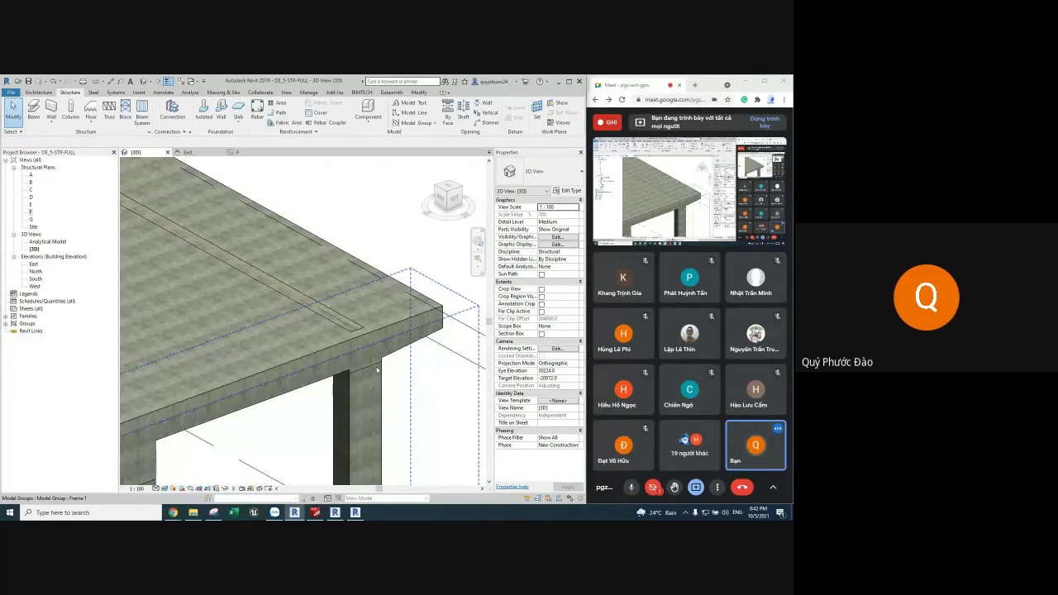
left_click(305, 324)
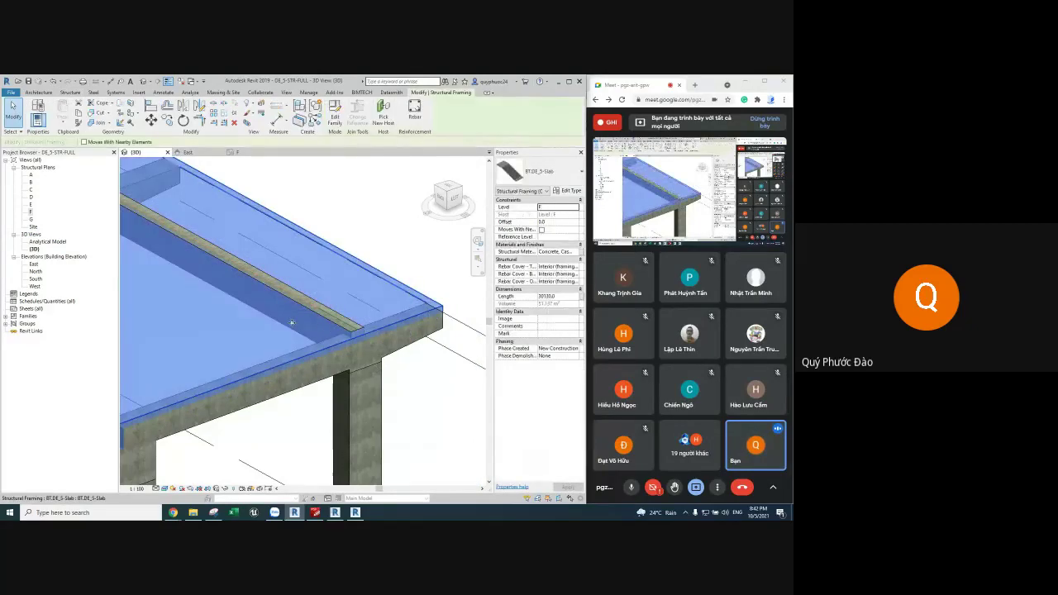
key("Escape")
left_click(306, 324)
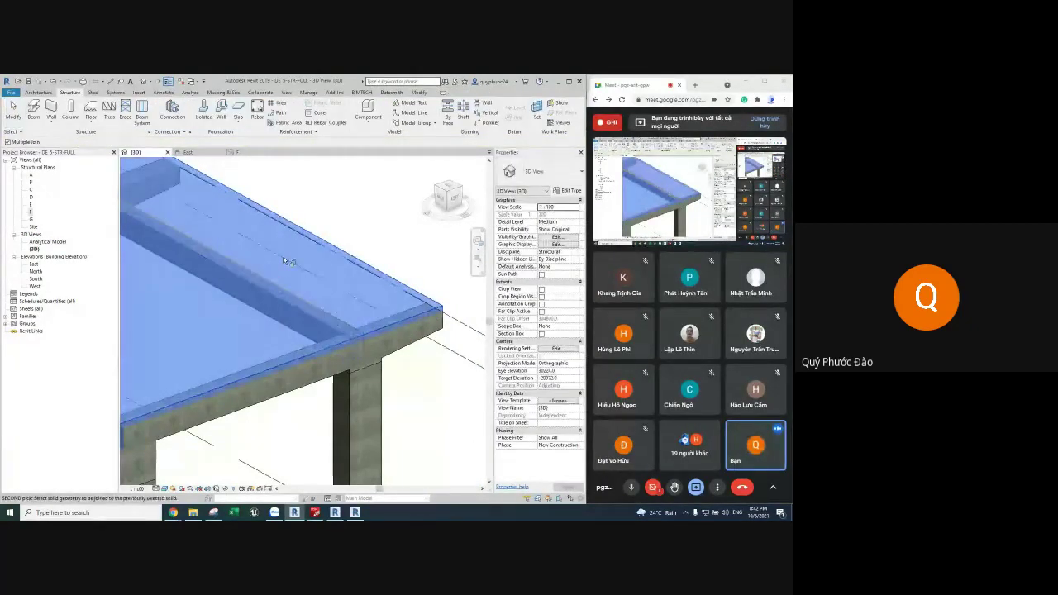
key("Escape")
middle_click_drag(347, 335, 306, 310, "shift")
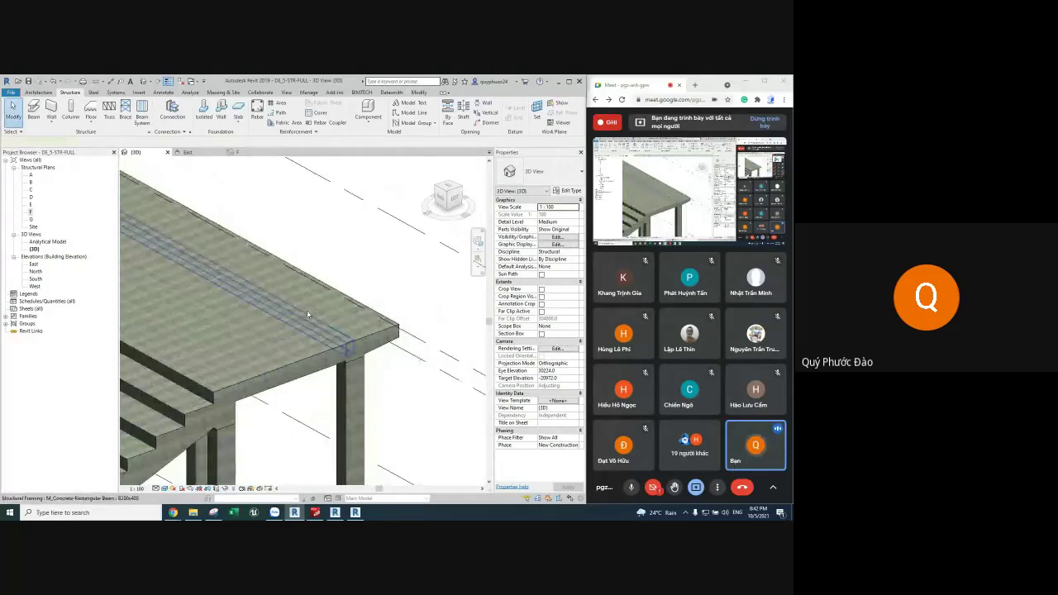
left_click(307, 310)
left_click(330, 310)
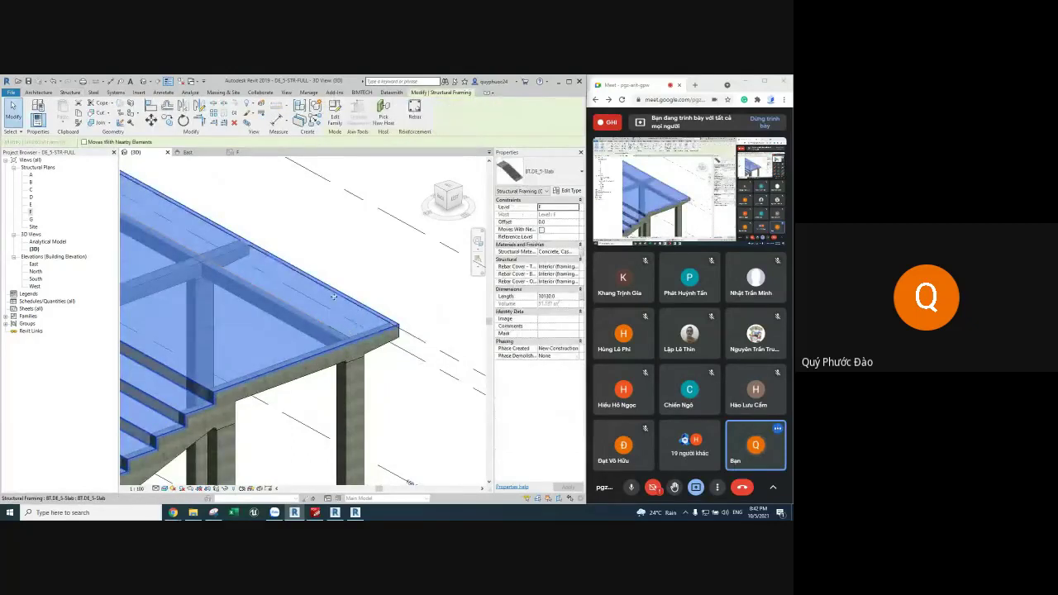
middle_click_drag(309, 337, 334, 346, "shift")
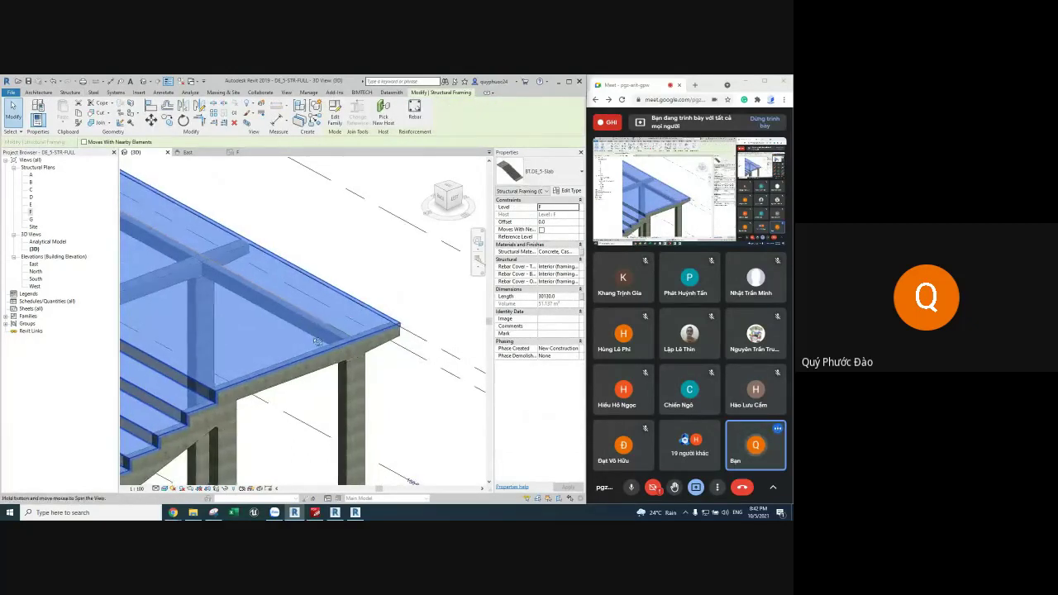
scroll(334, 347, "up", 3)
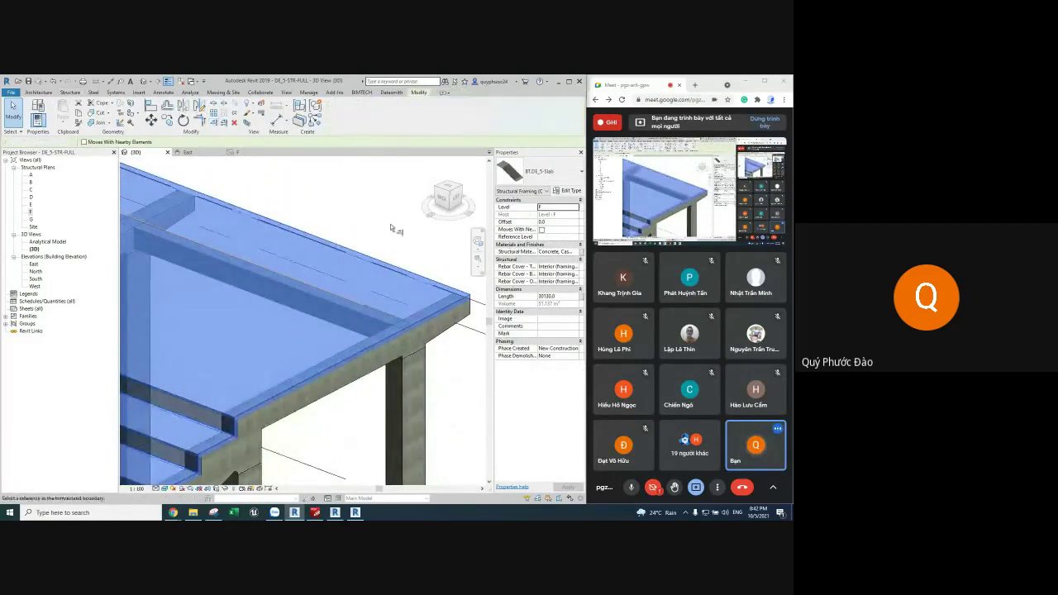
key("Escape")
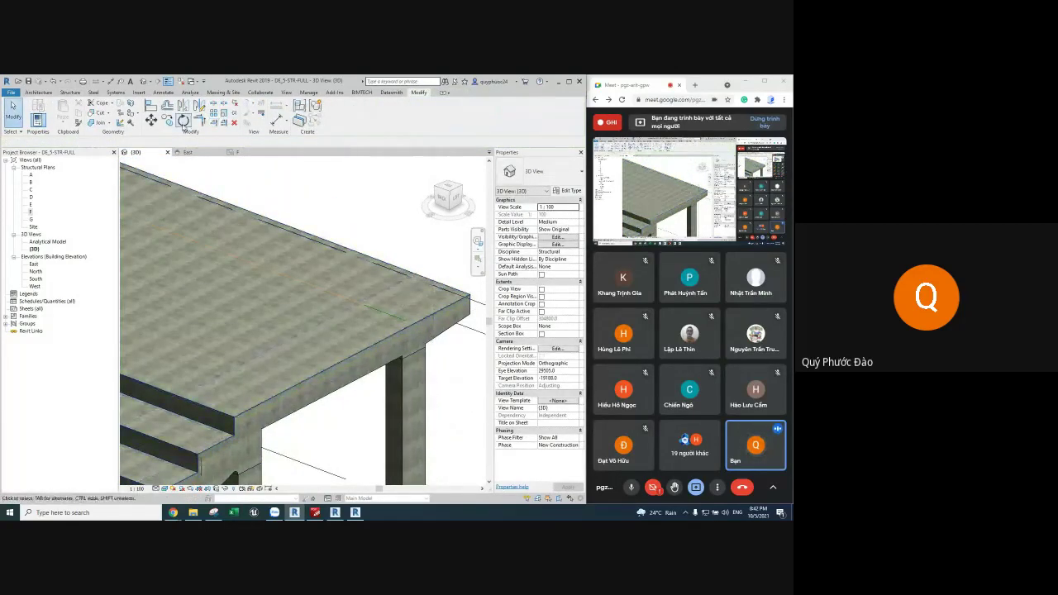
mouse_move(314, 314)
middle_mouse_down("shift")
mouse_move(409, 305)
mouse_move(363, 229)
mouse_move(257, 292)
middle_mouse_up("shift")
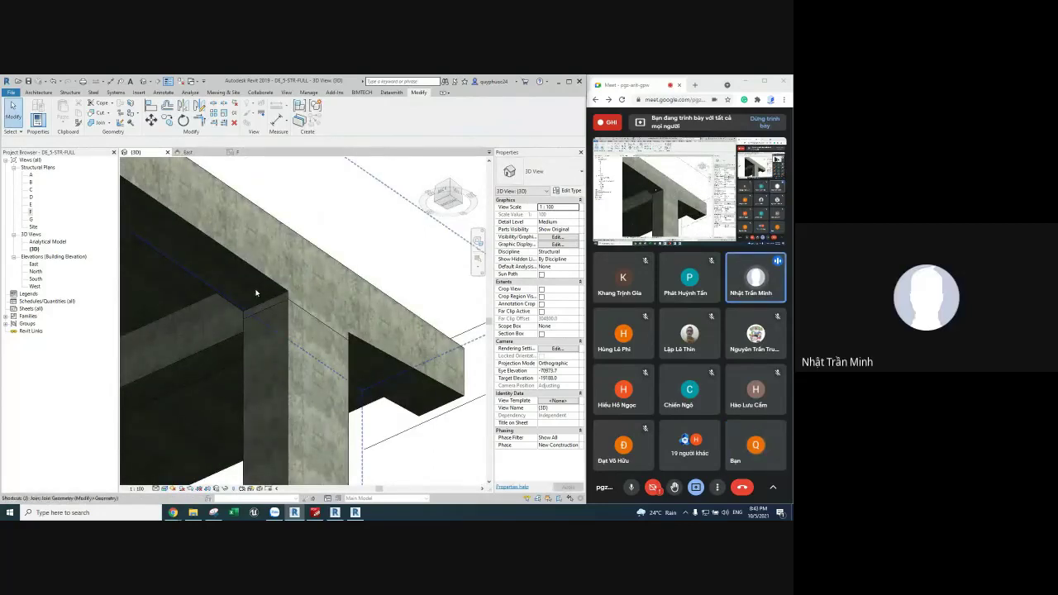
left_click(273, 320)
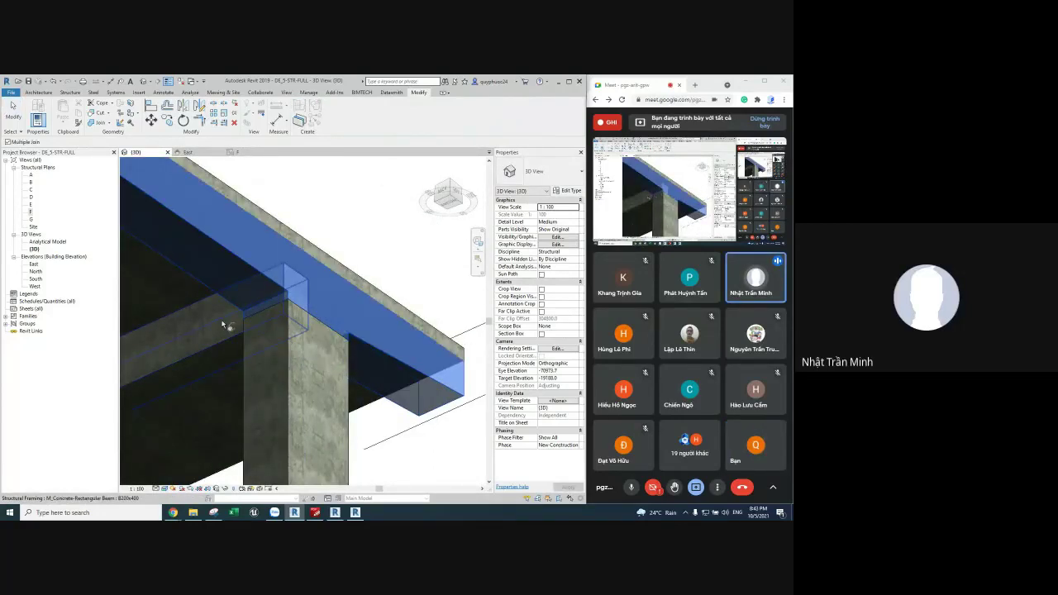
scroll(275, 297, "down", 5)
middle_click_drag(275, 297, 303, 439, "shift")
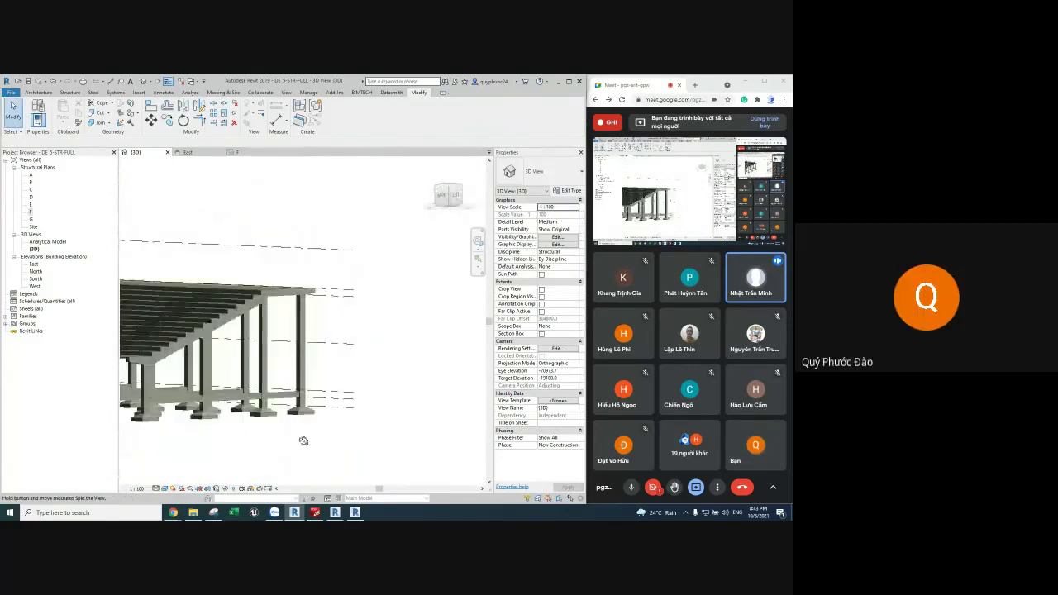
scroll(291, 391, "up", 5)
key("Escape")
key("Escape")
mouse_move(319, 349)
middle_mouse_down("shift")
mouse_move(360, 304)
mouse_move(365, 371)
middle_mouse_up("shift")
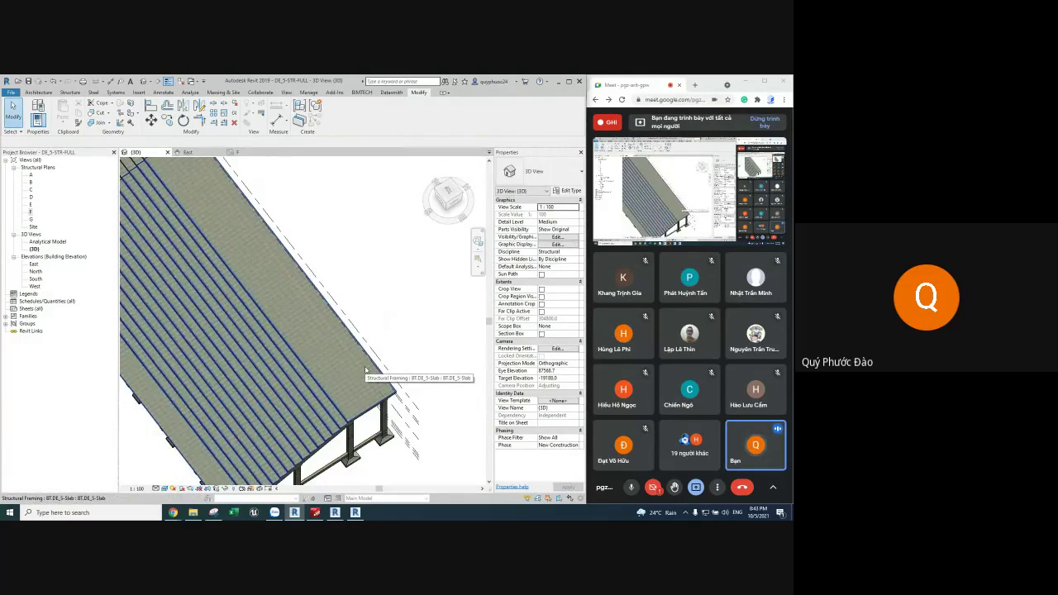
scroll(365, 370, "down", 3)
scroll(336, 355, "down", 3)
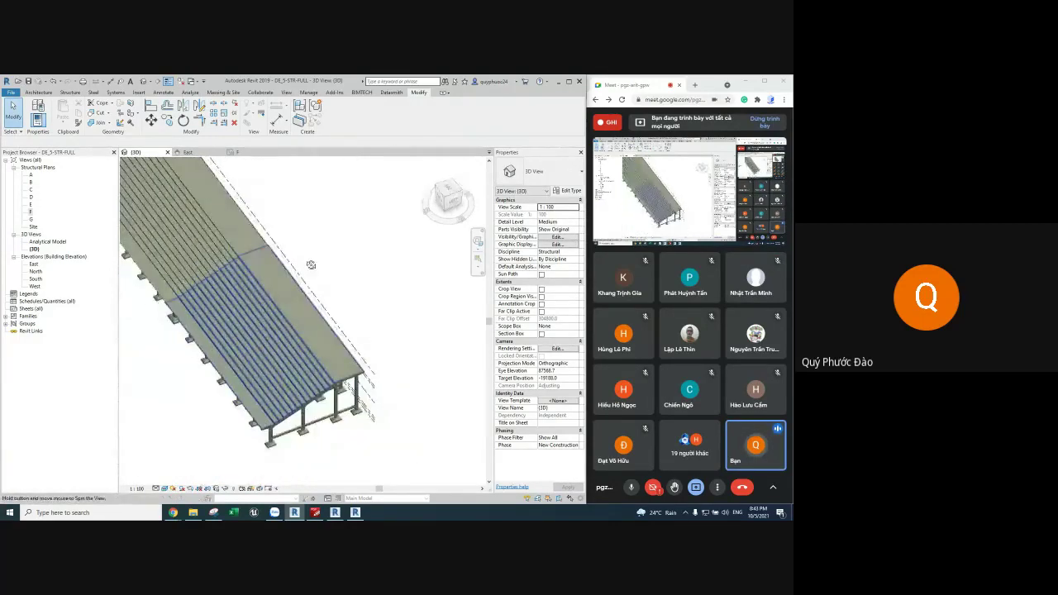
mouse_move(336, 355)
middle_mouse_down("shift")
mouse_move(300, 322)
mouse_move(345, 308)
middle_mouse_up("shift")
scroll(300, 321, "up", 3)
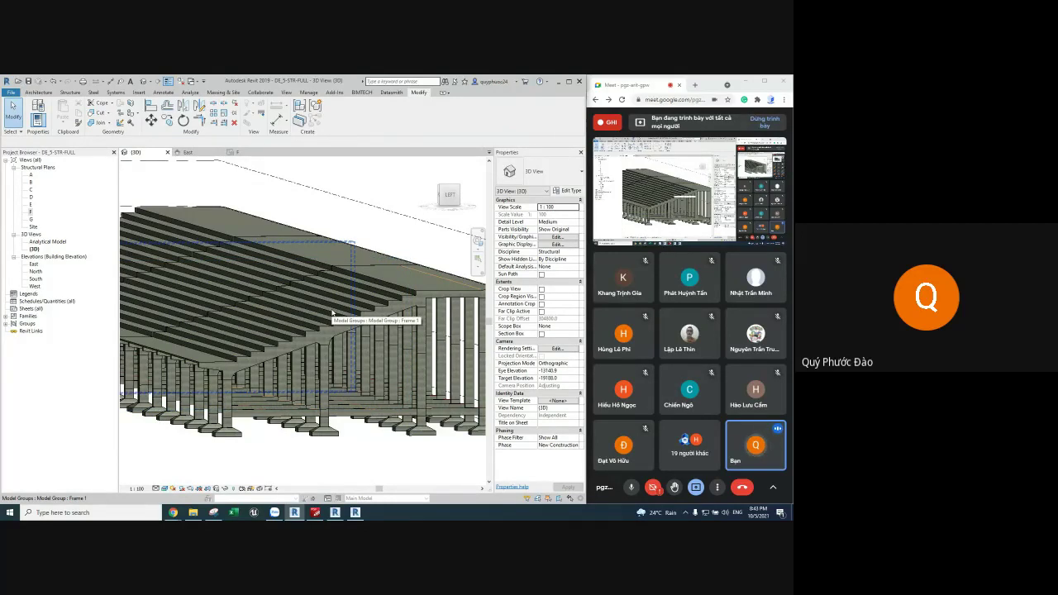
scroll(355, 306, "up", 1)
scroll(397, 297, "up", 1)
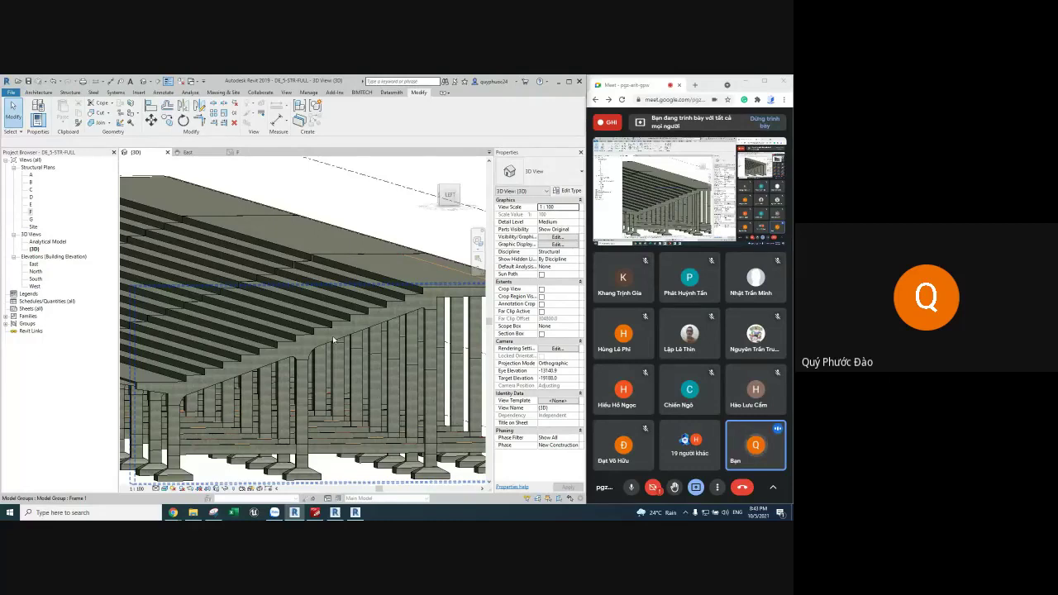
Step: Orbit around the roof slab and select the beams beneath it for inspection
left_click(312, 297)
scroll(313, 297, "down", 2)
scroll(297, 304, "down", 1)
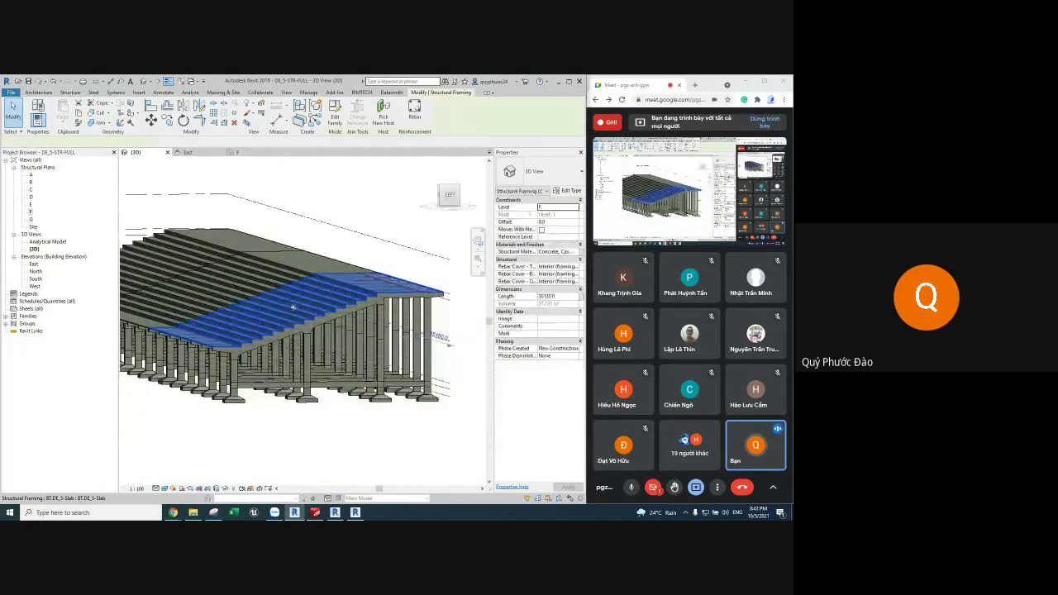
mouse_move(292, 307)
middle_mouse_down("shift")
mouse_move(360, 302)
mouse_move(402, 269)
middle_mouse_up("shift")
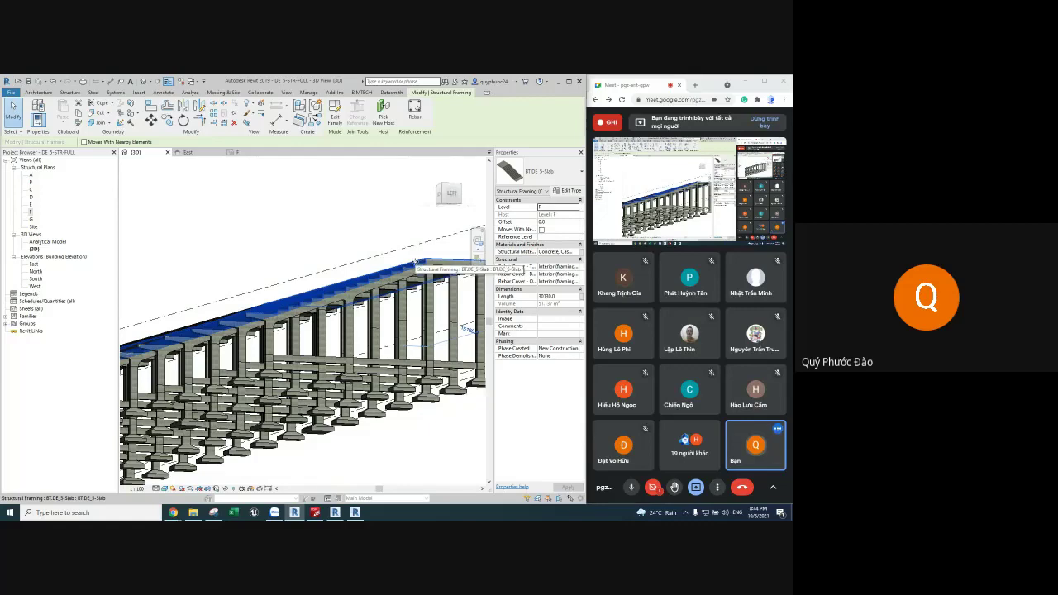
mouse_move(415, 262)
middle_mouse_down("shift")
mouse_move(330, 327)
mouse_move(348, 310)
middle_mouse_up("shift")
scroll(314, 330, "up", 2)
scroll(297, 339, "up", 2)
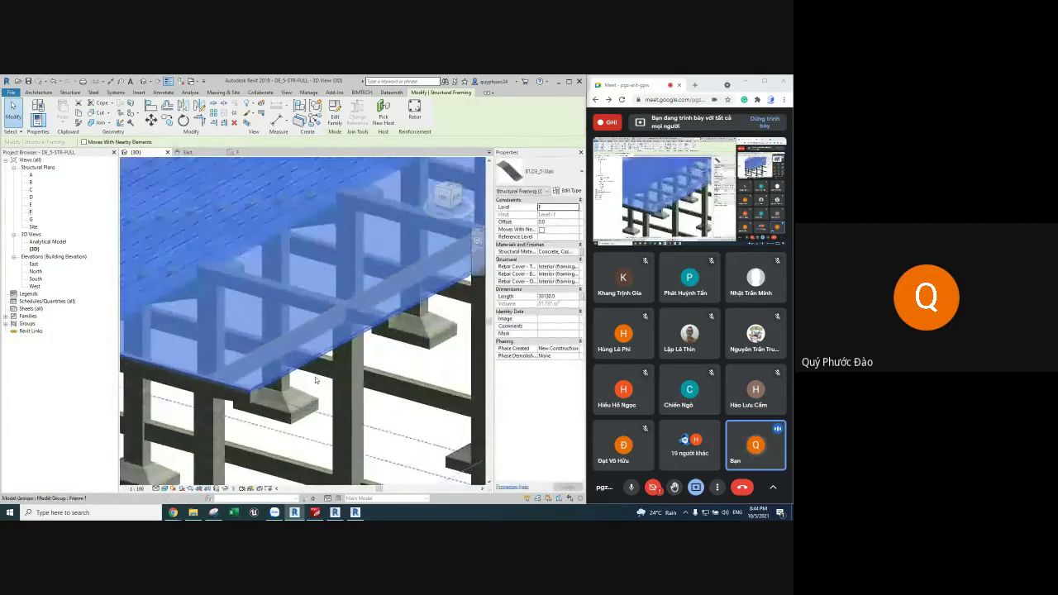
left_click(351, 281)
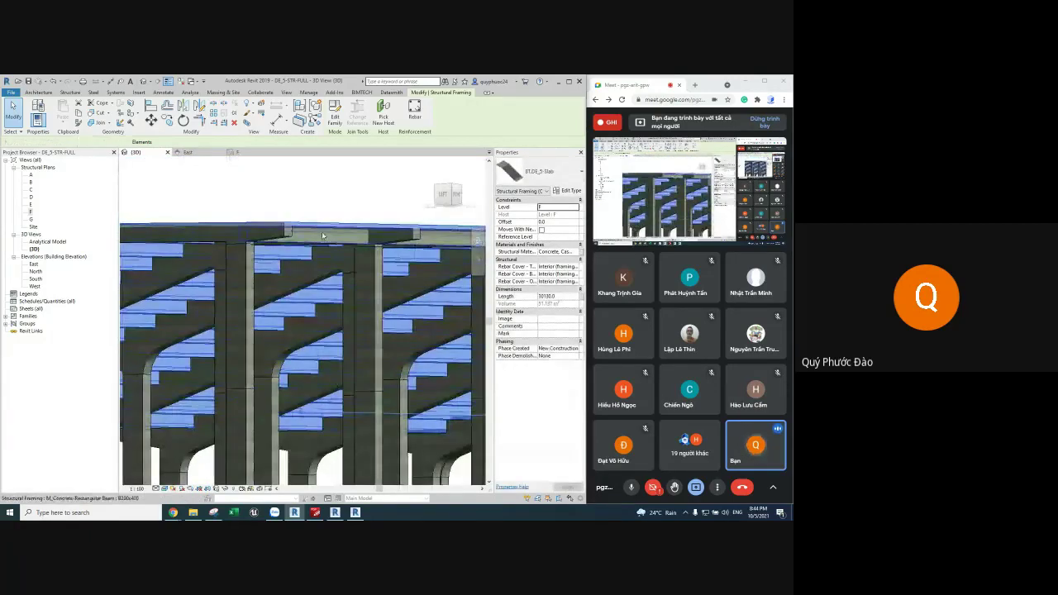
scroll(347, 327, "up", 5)
mouse_move(347, 327)
middle_mouse_down("shift")
mouse_move(206, 205)
mouse_move(351, 277)
mouse_move(338, 310)
mouse_move(249, 389)
middle_mouse_up("shift")
key("Escape")
Step: Check the frame model group, then open the Analytical Model 3D view
scroll(338, 310, "up", 2)
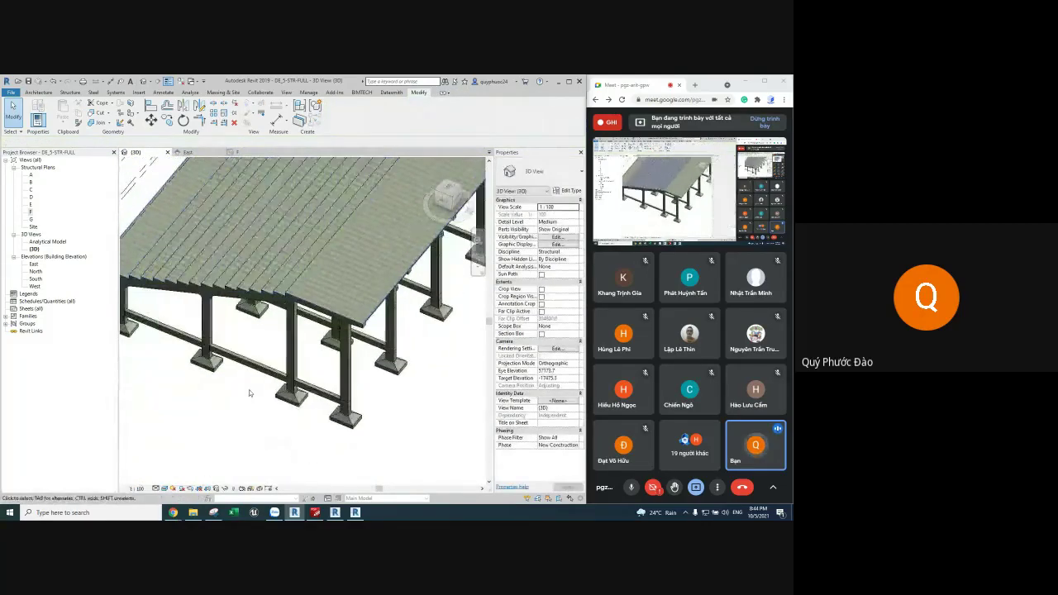
scroll(249, 389, "up", 3)
left_click(329, 344)
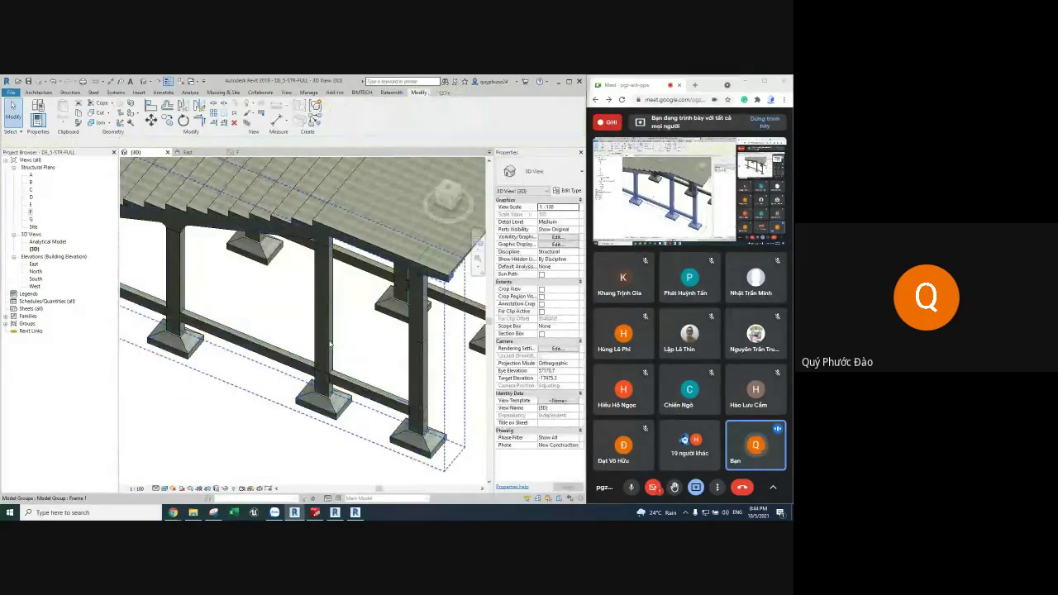
key("Escape")
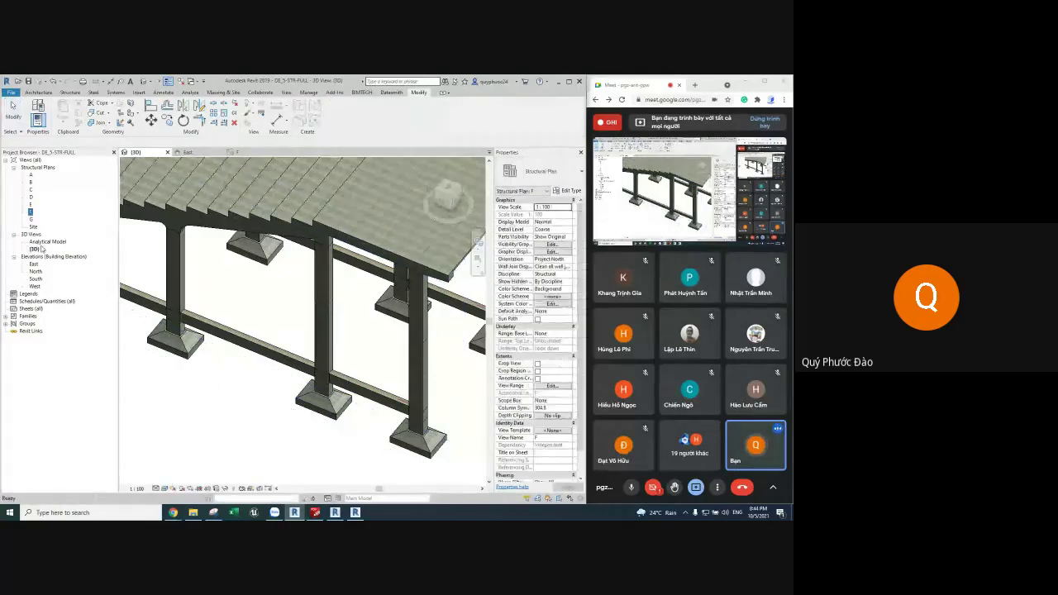
double_click(47, 241)
Step: Orbit and pan the analytical model, then close the Analytical Model view
middle_click_drag(269, 320, 163, 307, "shift")
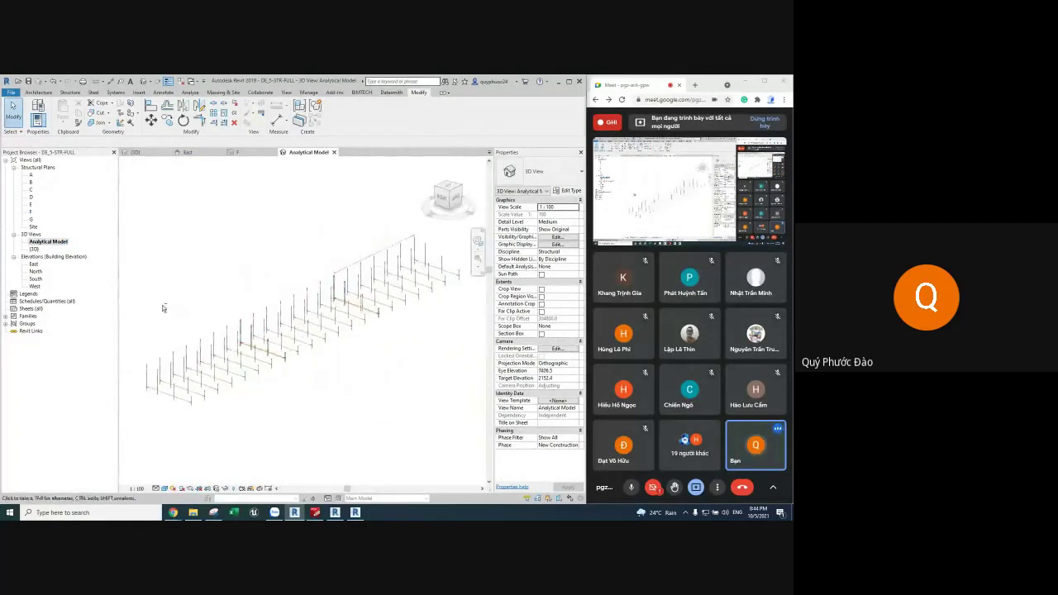
middle_click_drag(440, 280, 372, 282)
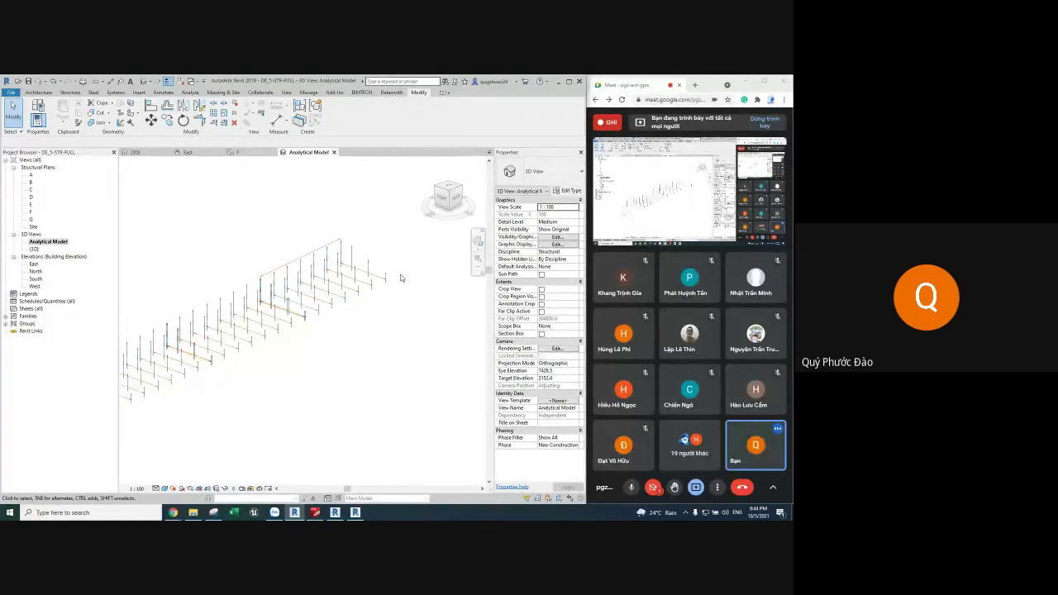
left_click(333, 157)
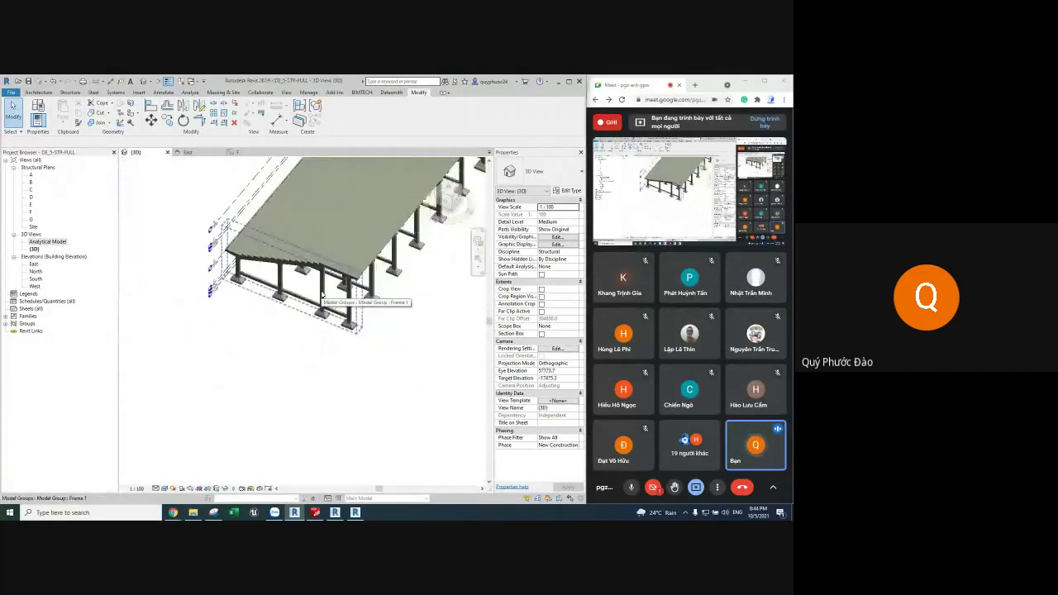
Step: Orbit the 3D view to a low, near end-on angle and select the Frame 1 group
scroll(322, 295, "down", 3)
scroll(383, 288, "down", 2)
scroll(332, 354, "down", 2)
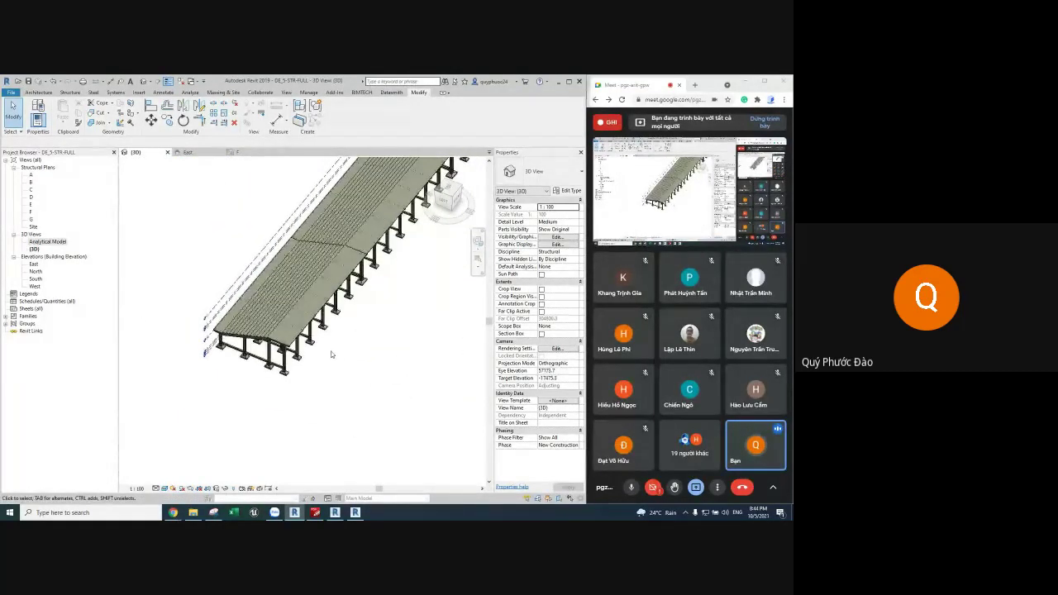
middle_click_drag(331, 354, 376, 258, "shift")
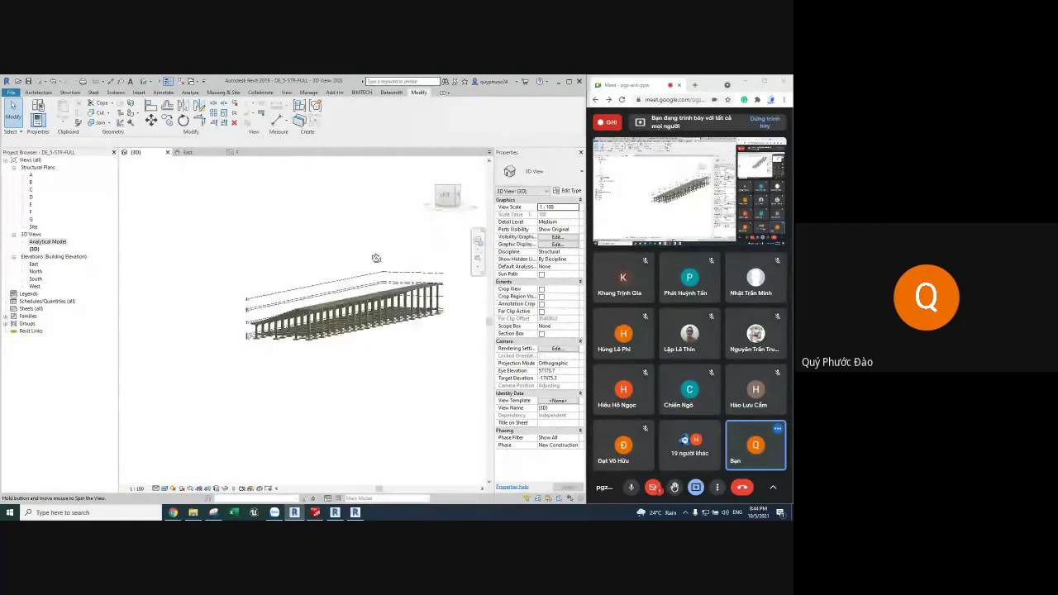
scroll(317, 329, "up", 2)
scroll(317, 330, "up", 1)
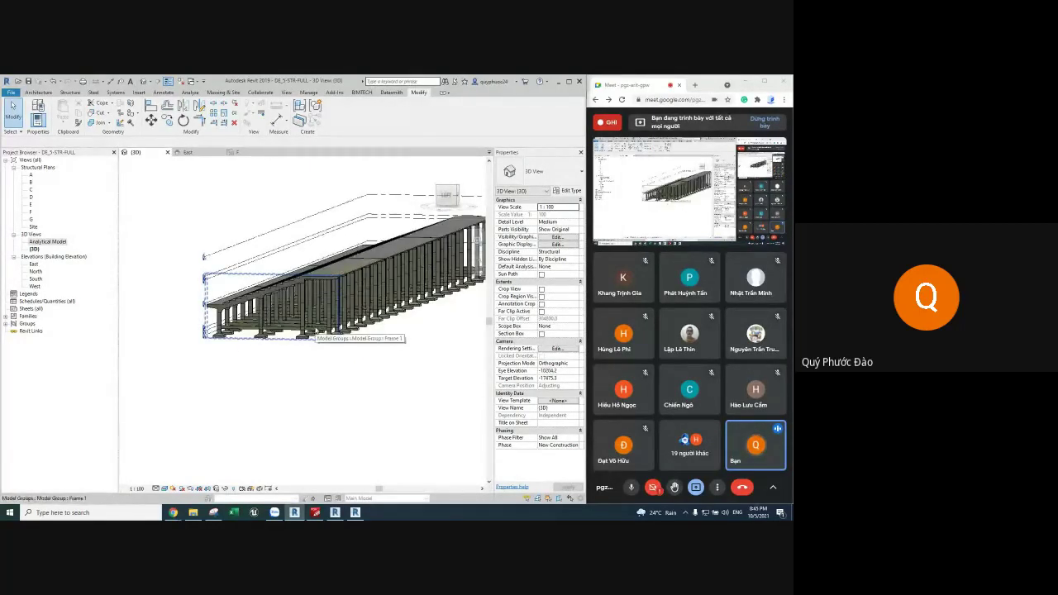
middle_click_drag(316, 330, 336, 336, "shift")
left_click(336, 336)
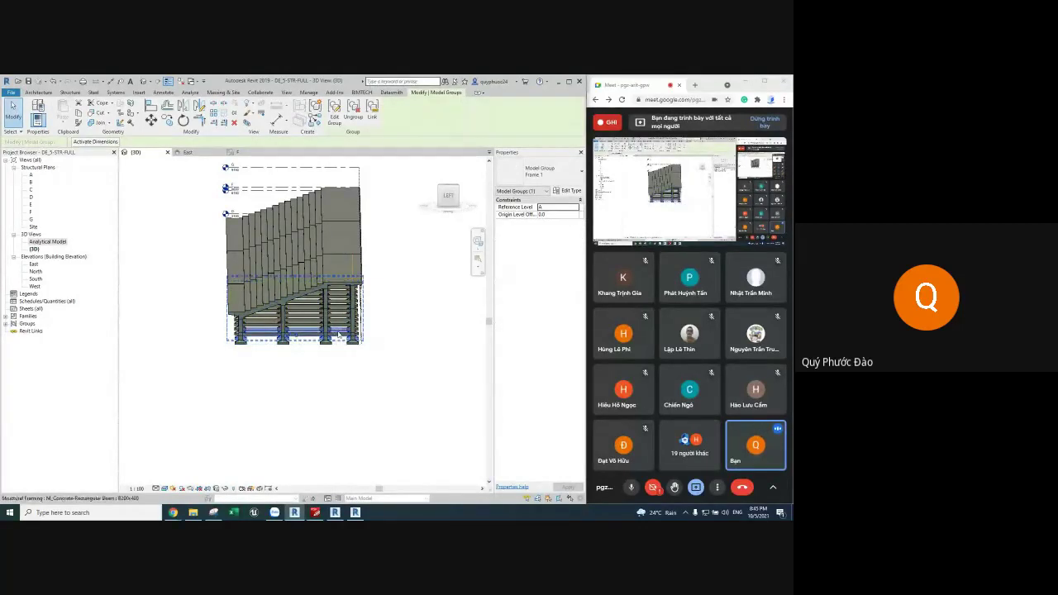
left_click(338, 334)
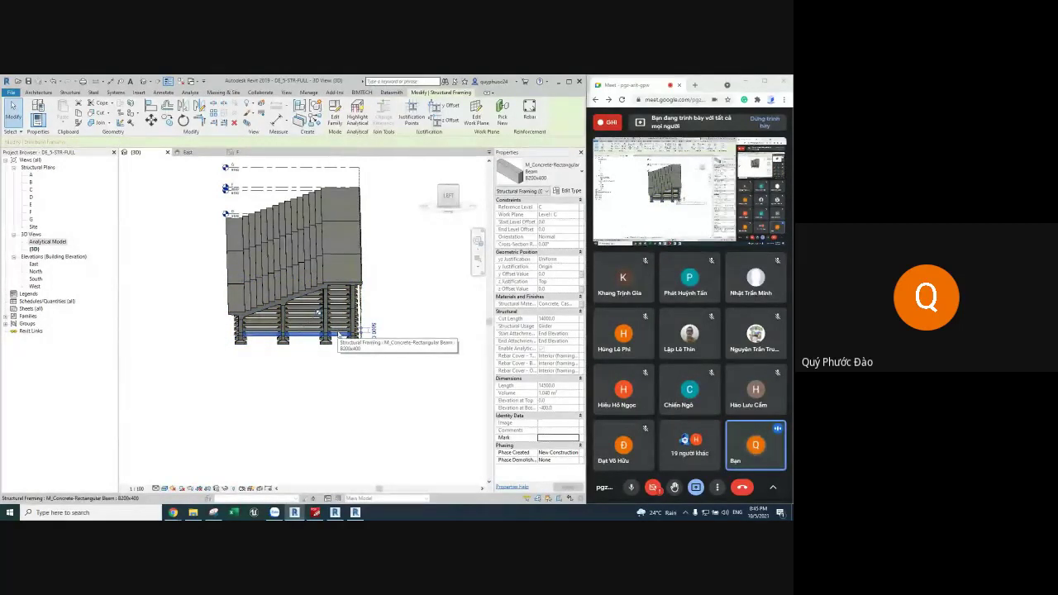
key("Tab")
left_click(338, 334)
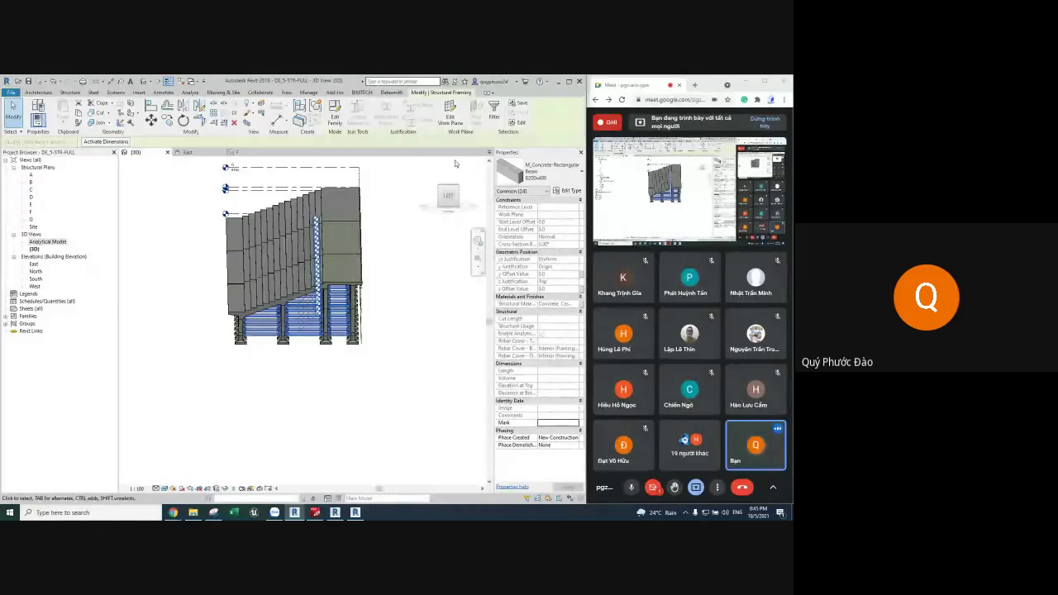
left_click(454, 163)
left_click(298, 326)
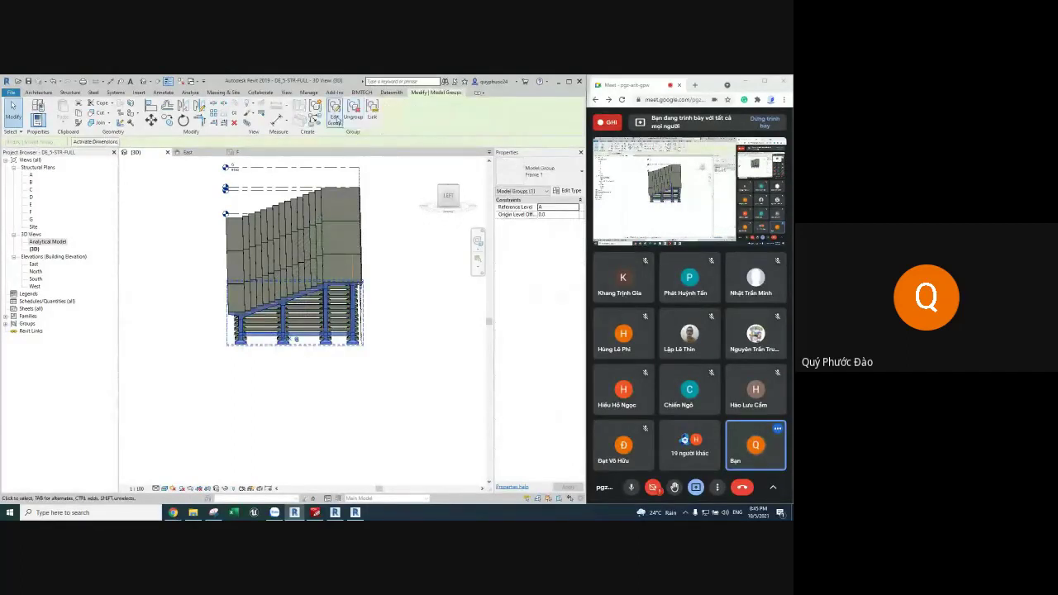
left_click(335, 120)
left_click(339, 333)
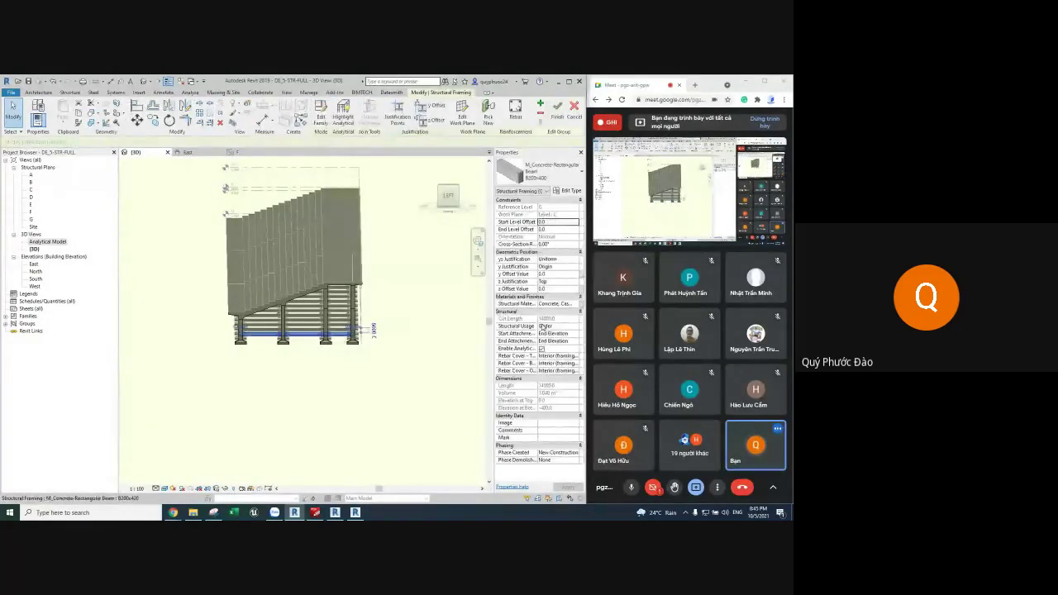
left_click(542, 348)
mouse_move(375, 361)
middle_mouse_down("shift")
mouse_move(348, 395)
mouse_move(331, 388)
middle_mouse_up("shift")
key("Escape")
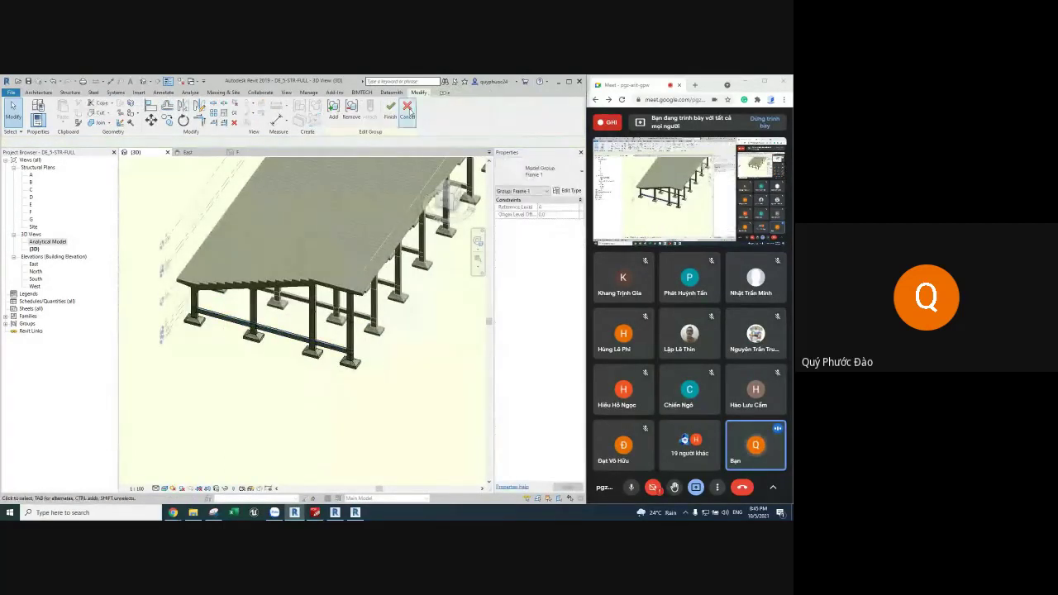
left_click(408, 112)
left_click(415, 302)
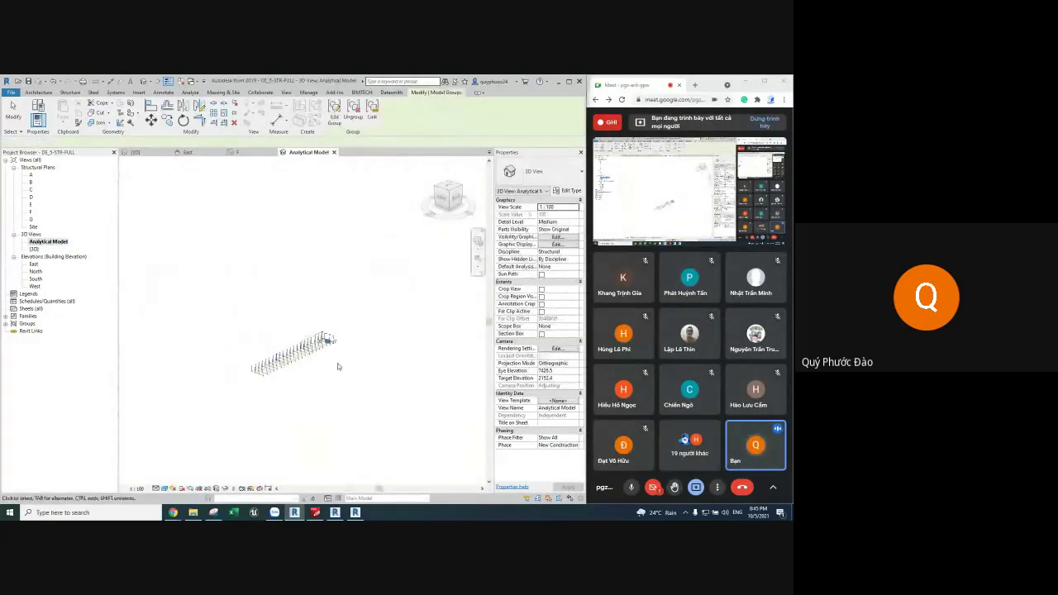
Step: Window-select the analytical model and filter it down to Analytical Isolated Foundations
left_click_drag(416, 407, 161, 246)
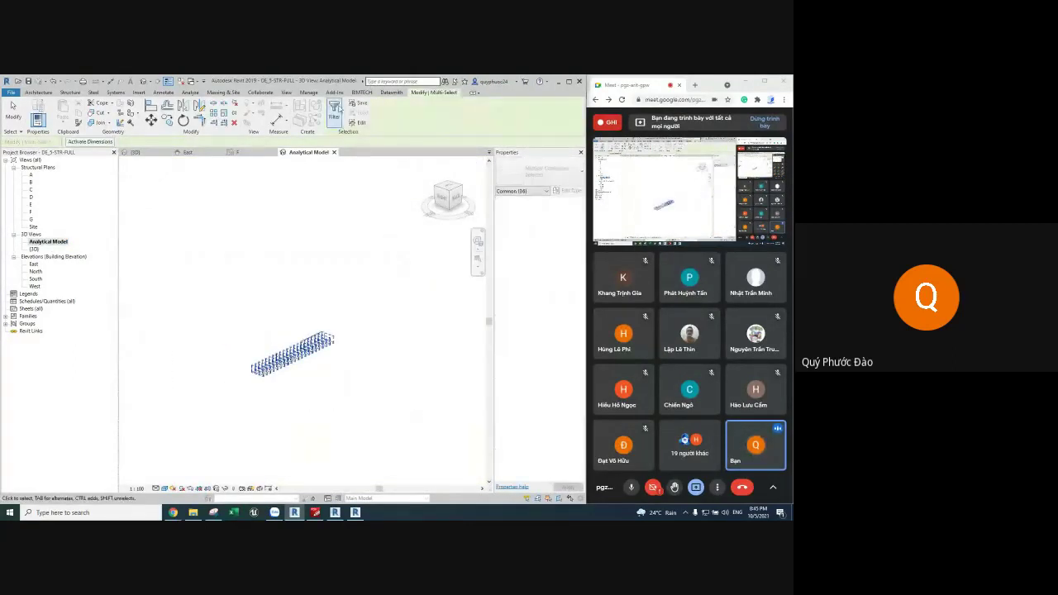
left_click(168, 242)
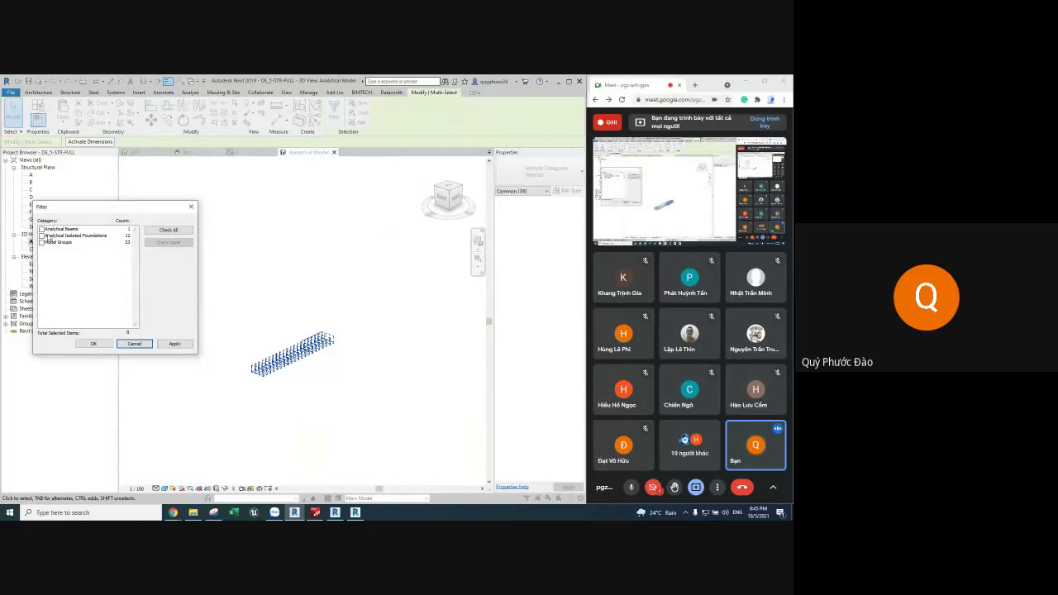
left_click(41, 236)
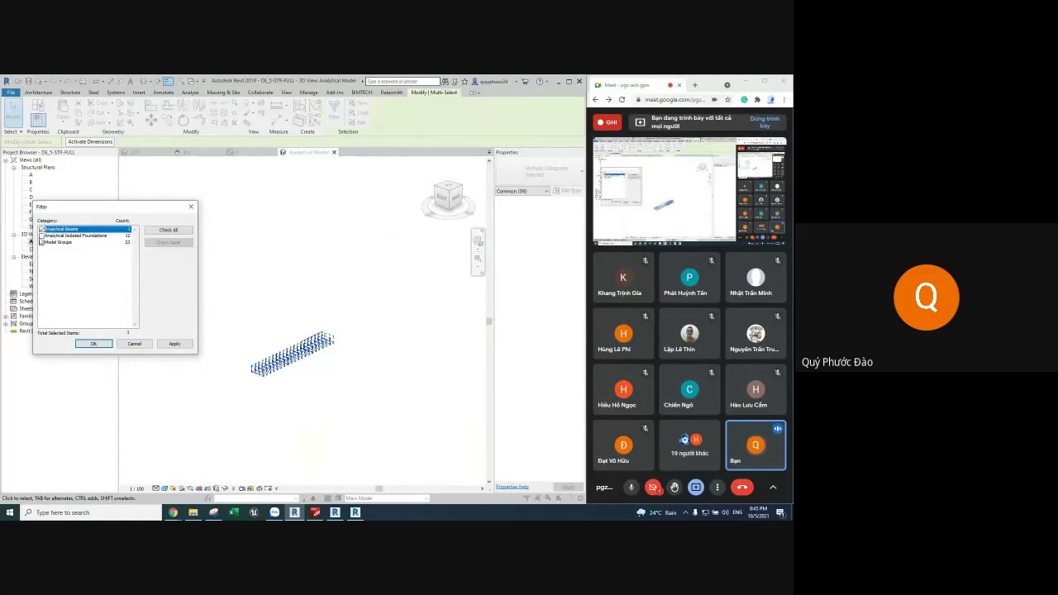
left_click(96, 345)
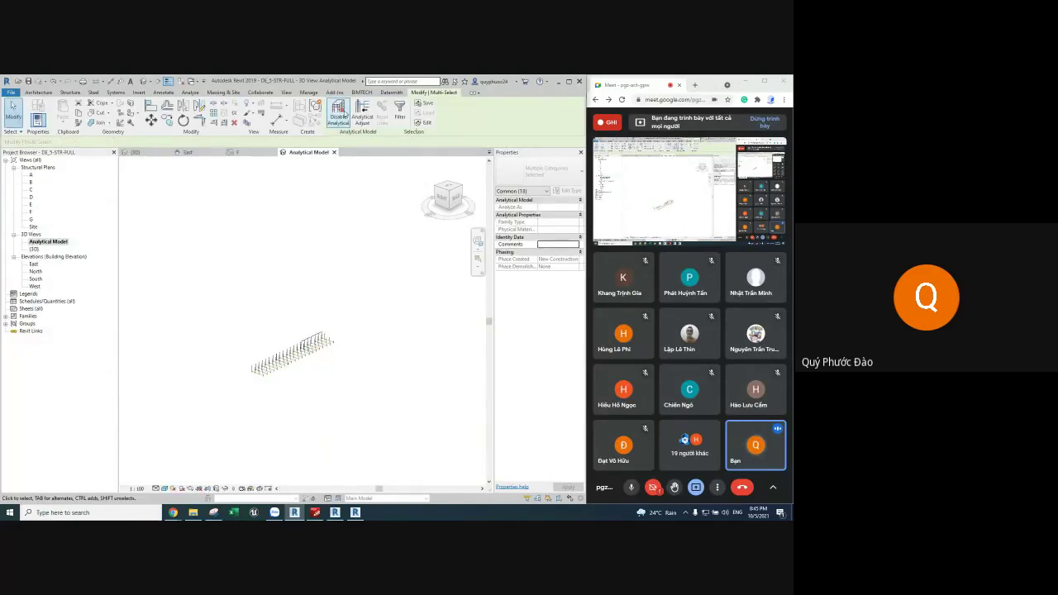
key("Escape")
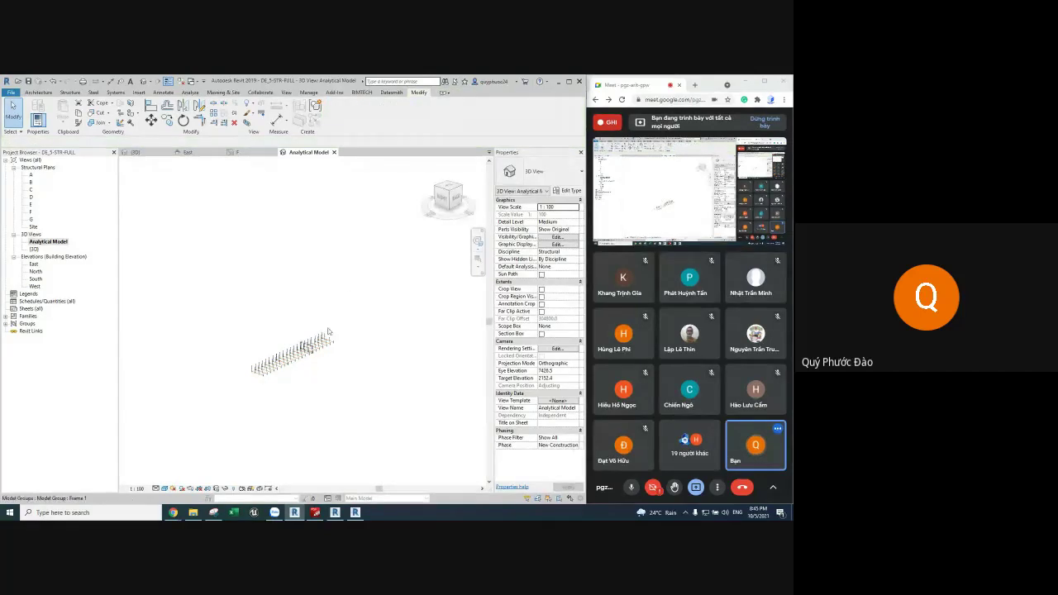
Step: Select the frame model group and press Delete on it
scroll(301, 341, "up", 3)
scroll(301, 342, "up", 2)
scroll(303, 339, "up", 2)
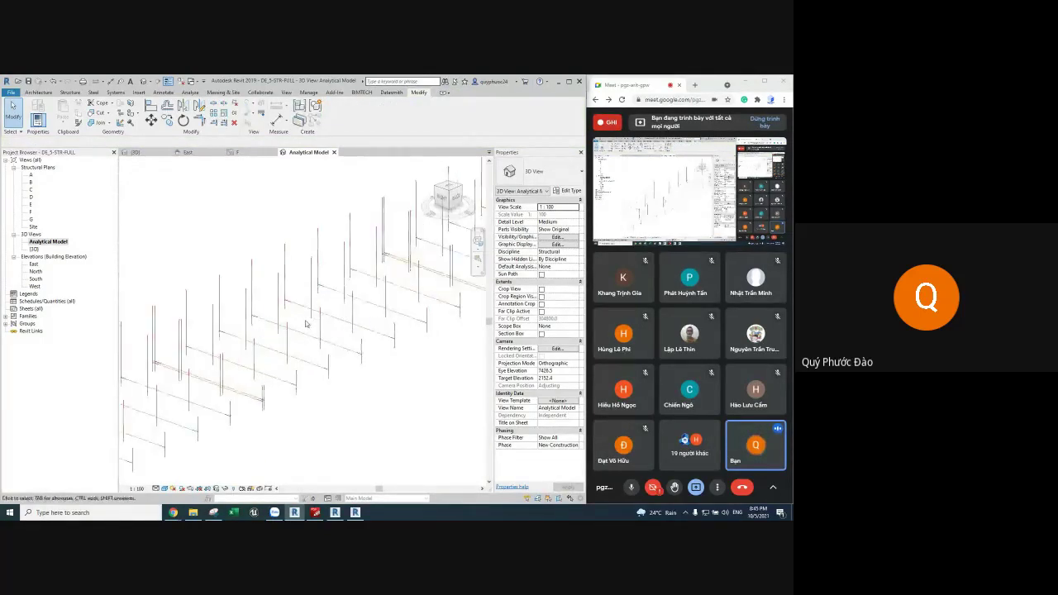
left_click(310, 312)
key("Delete")
scroll(270, 291, "down", 5)
scroll(331, 248, "down", 1)
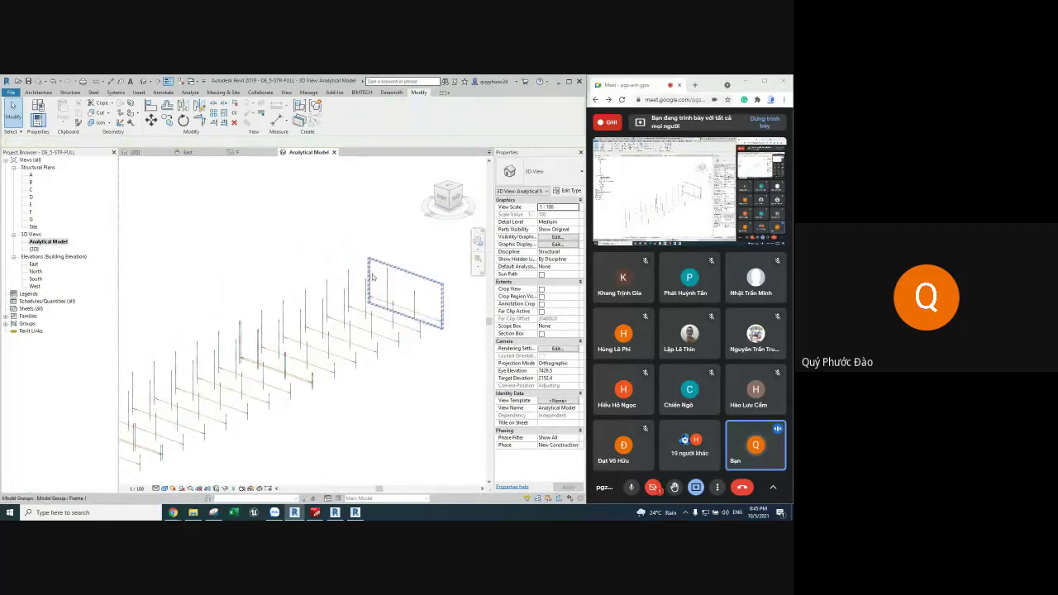
Step: Edit the frame model group, delete its window-selected members, and deselect
left_click(405, 312)
left_click(334, 115)
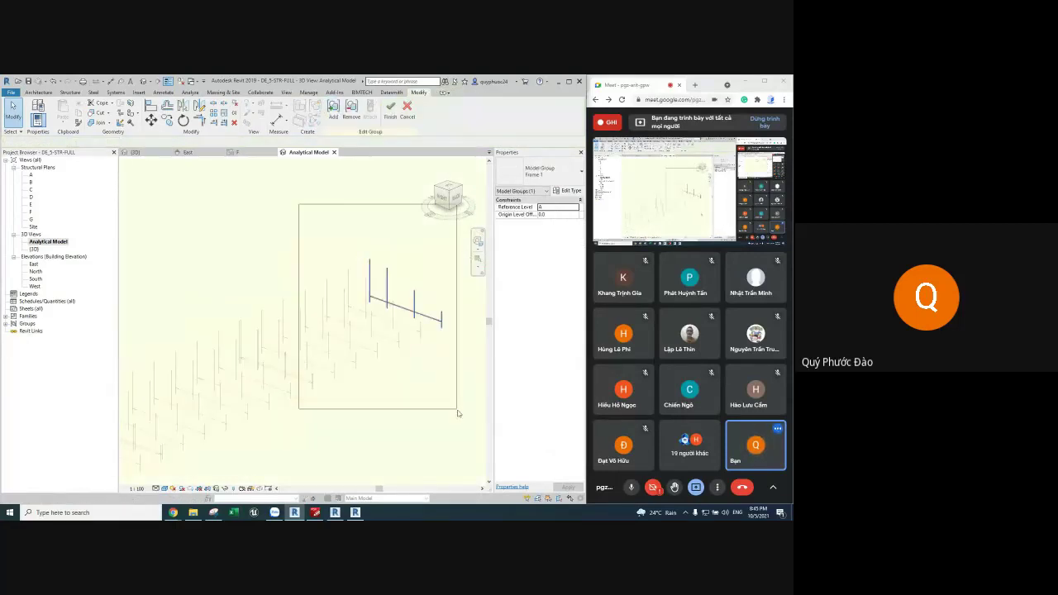
left_click_drag(299, 204, 470, 419)
key("Delete")
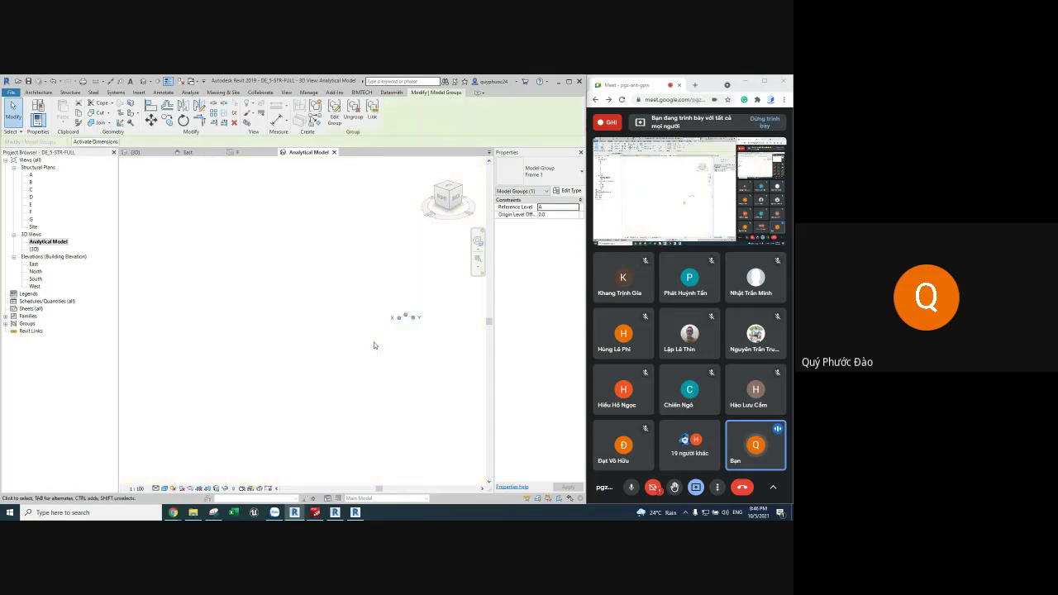
left_click(373, 346)
Step: Orbit and zoom the full 3D structure to view it from several sides
left_click(137, 152)
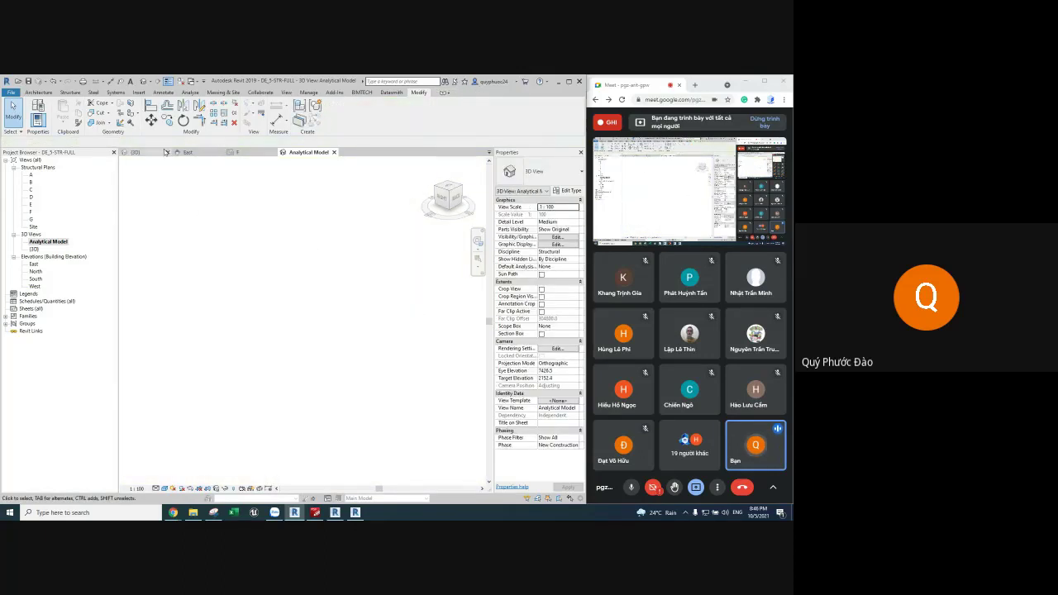
scroll(247, 235, "down", 3)
scroll(331, 330, "down", 2)
mouse_move(378, 385)
middle_mouse_down("shift")
mouse_move(393, 328)
mouse_move(437, 372)
middle_mouse_up("shift")
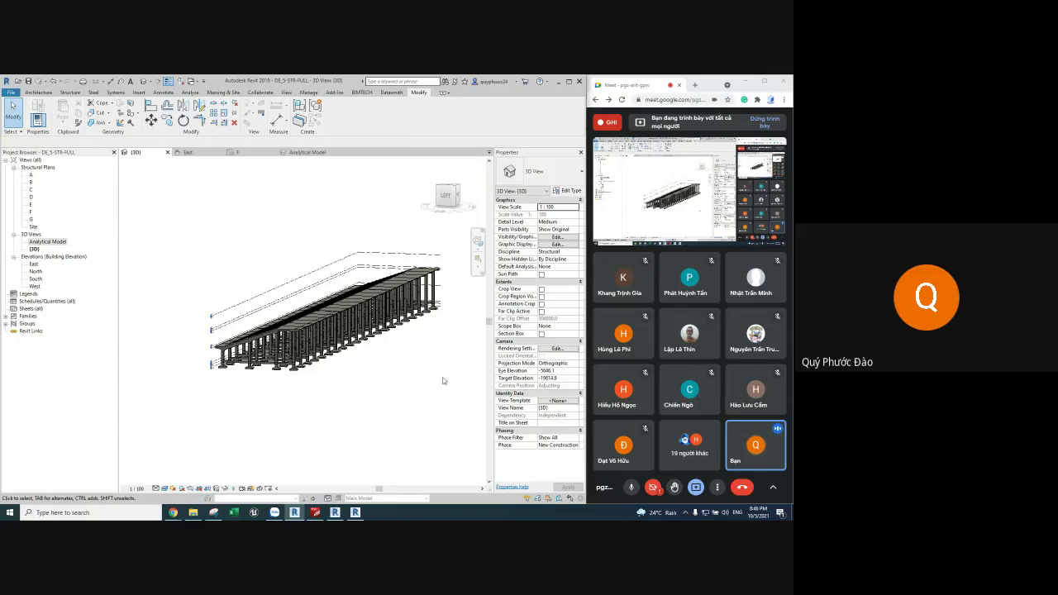
scroll(425, 323, "up", 3)
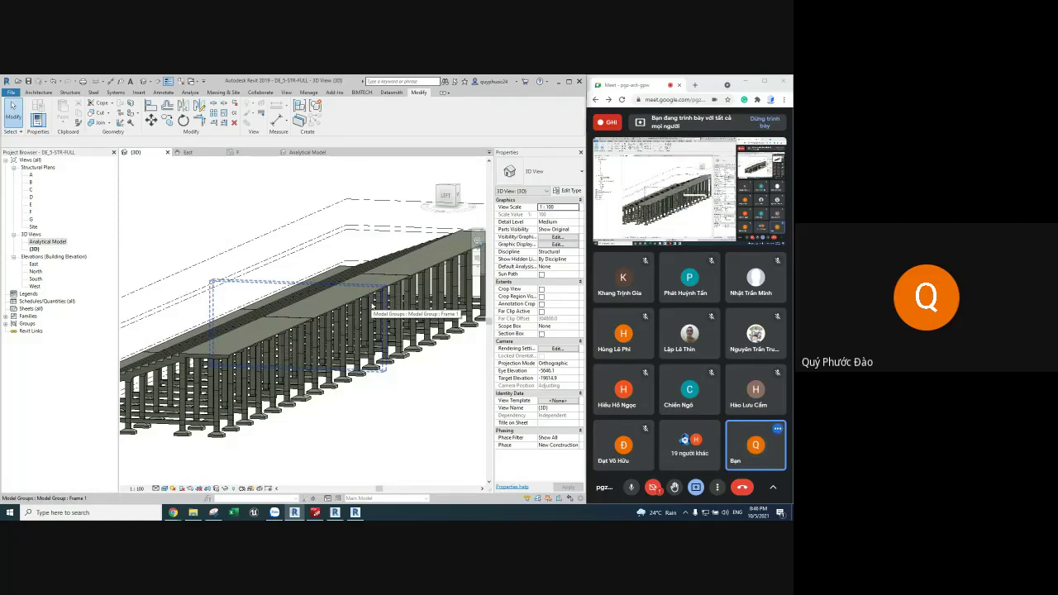
scroll(233, 356, "up", 2)
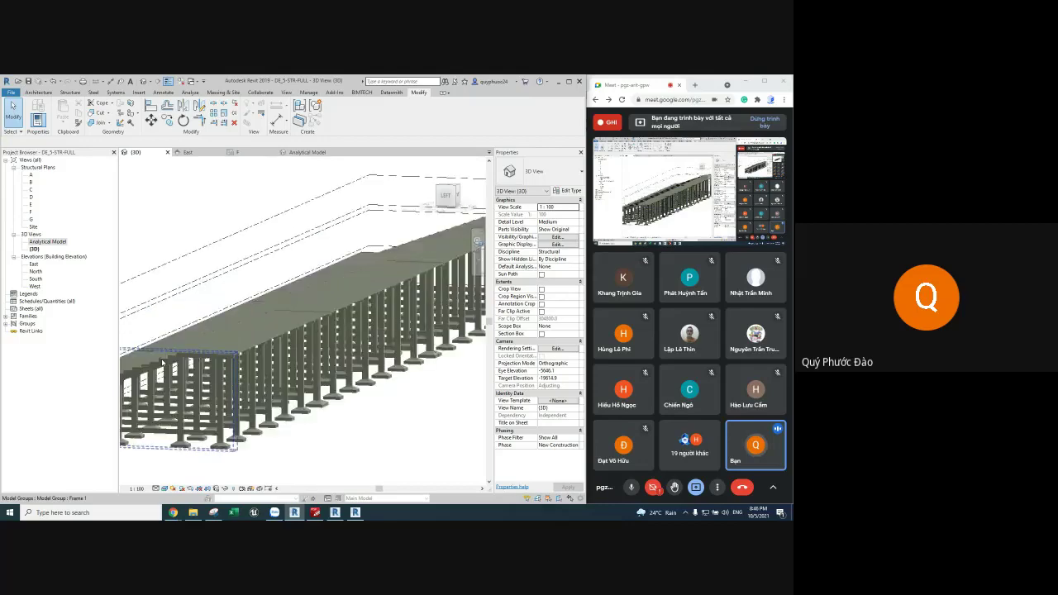
scroll(234, 356, "up", 3)
mouse_move(234, 356)
middle_mouse_down("shift")
mouse_move(356, 326)
mouse_move(312, 347)
middle_mouse_up("shift")
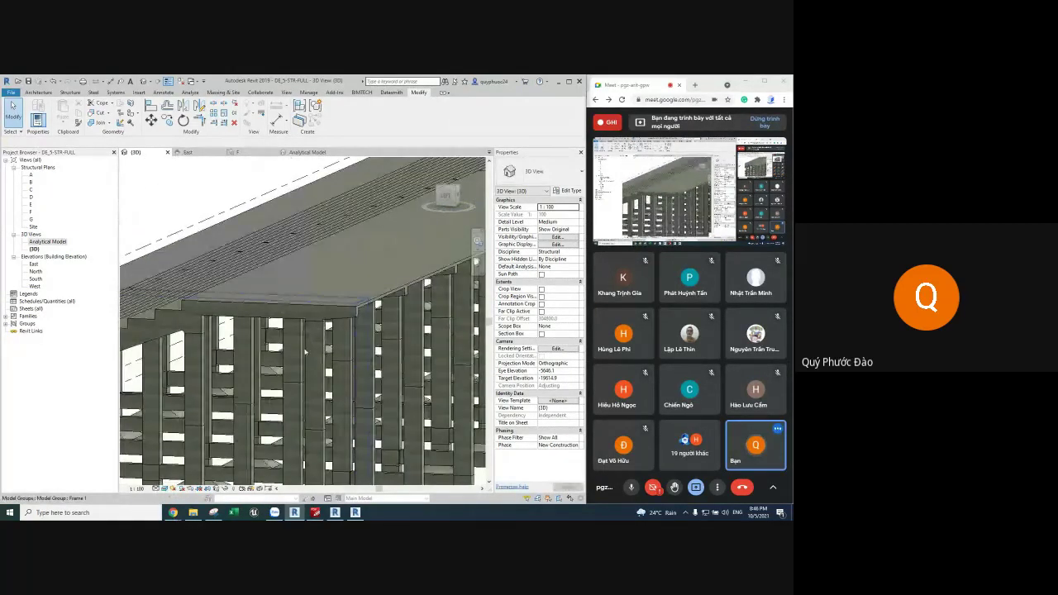
scroll(305, 353, "down", 2)
scroll(310, 347, "down", 1)
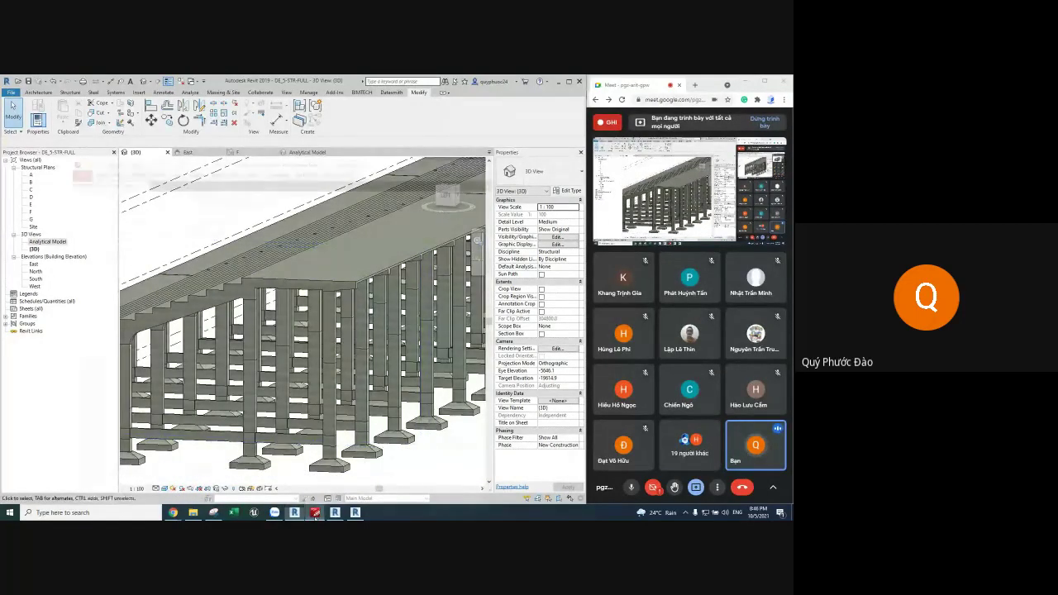
Step: Compare with the PDF drawing, then select the stepped structural framing beam
left_click(315, 513)
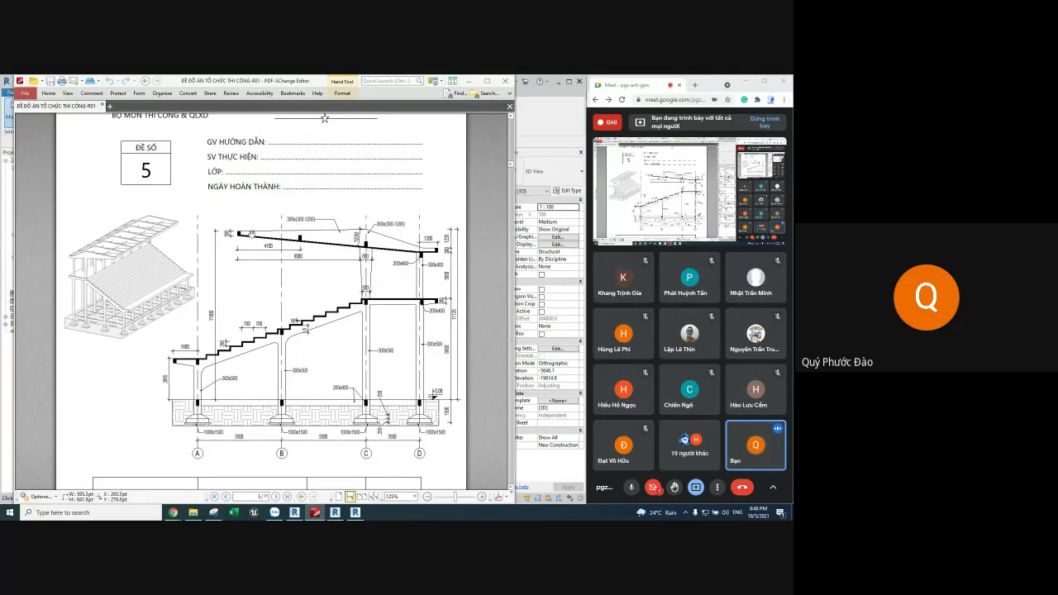
left_click(468, 81)
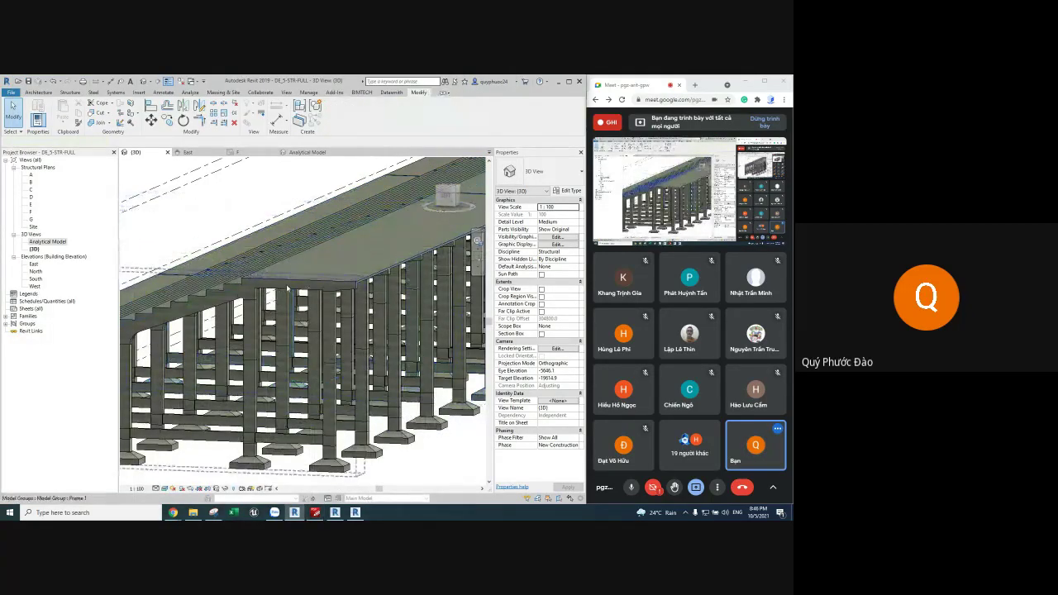
middle_click_drag(220, 304, 231, 303, "shift")
left_click(227, 306)
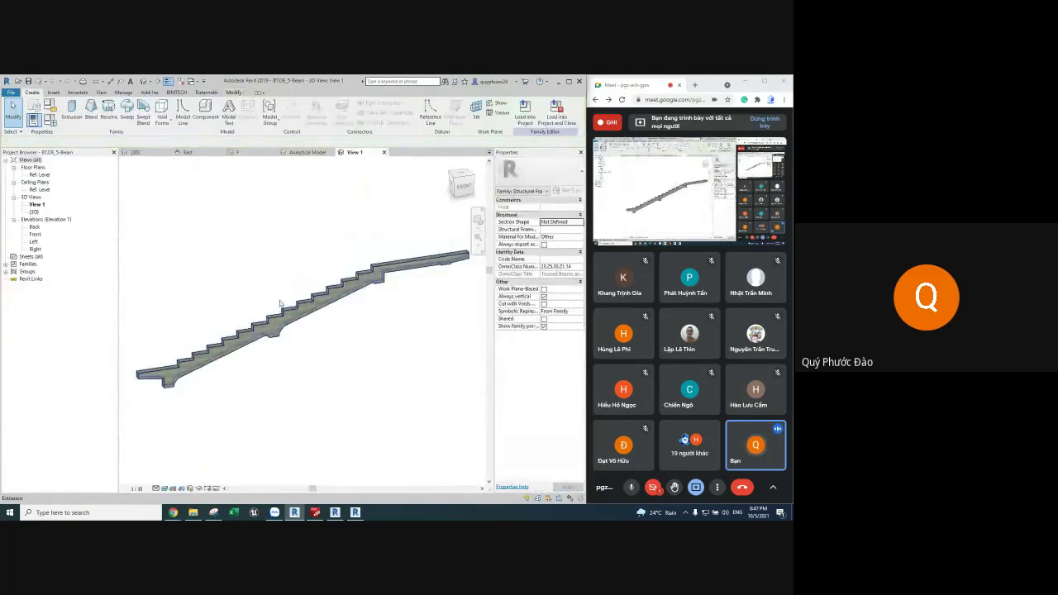
Step: Import the DWG section drawing from the DE5 folder into the family's Front elevation
double_click(38, 236)
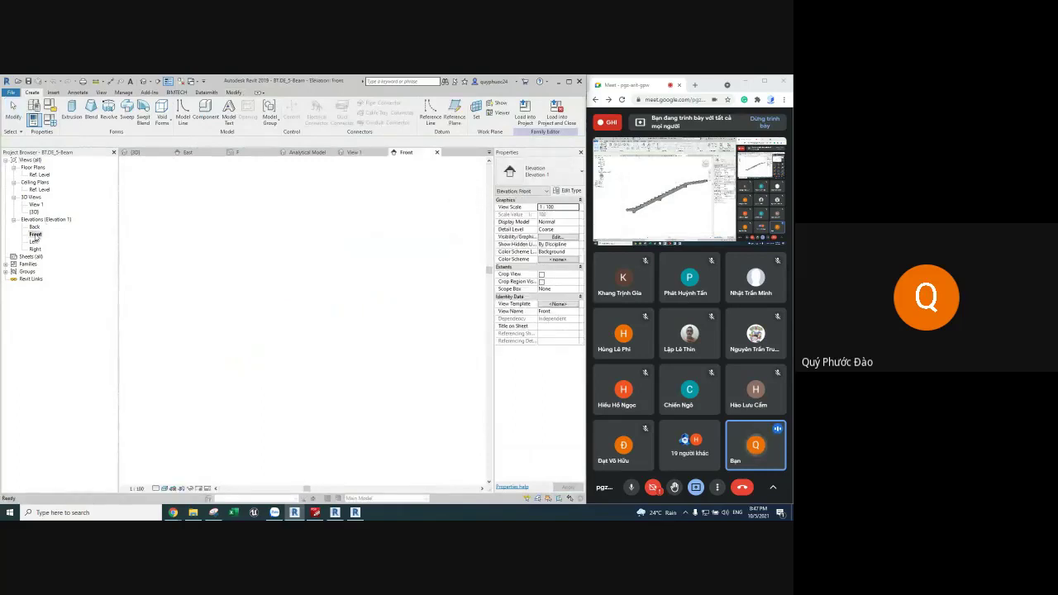
left_click(54, 93)
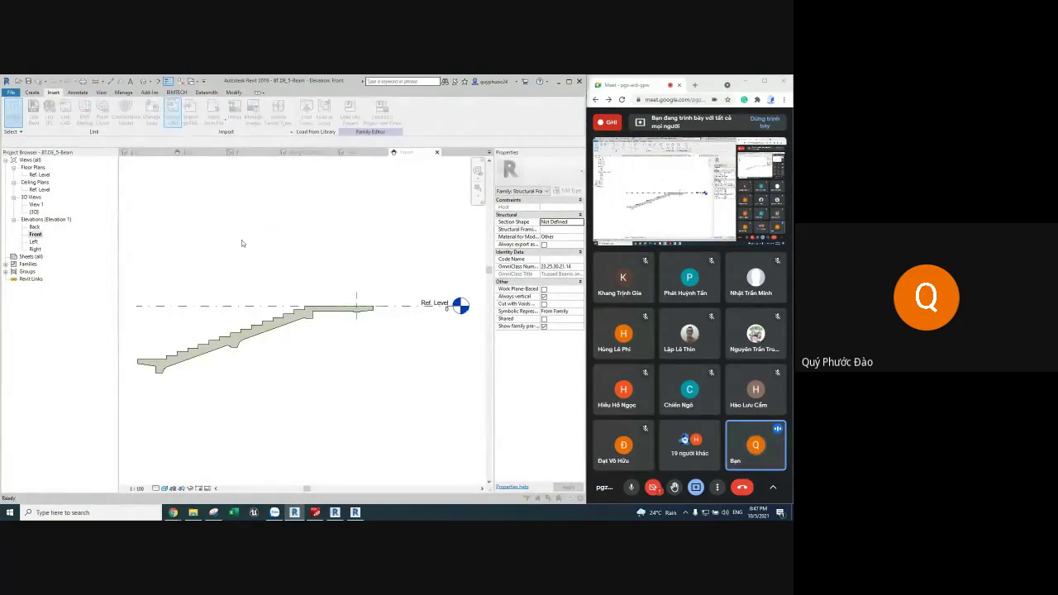
left_click(239, 202)
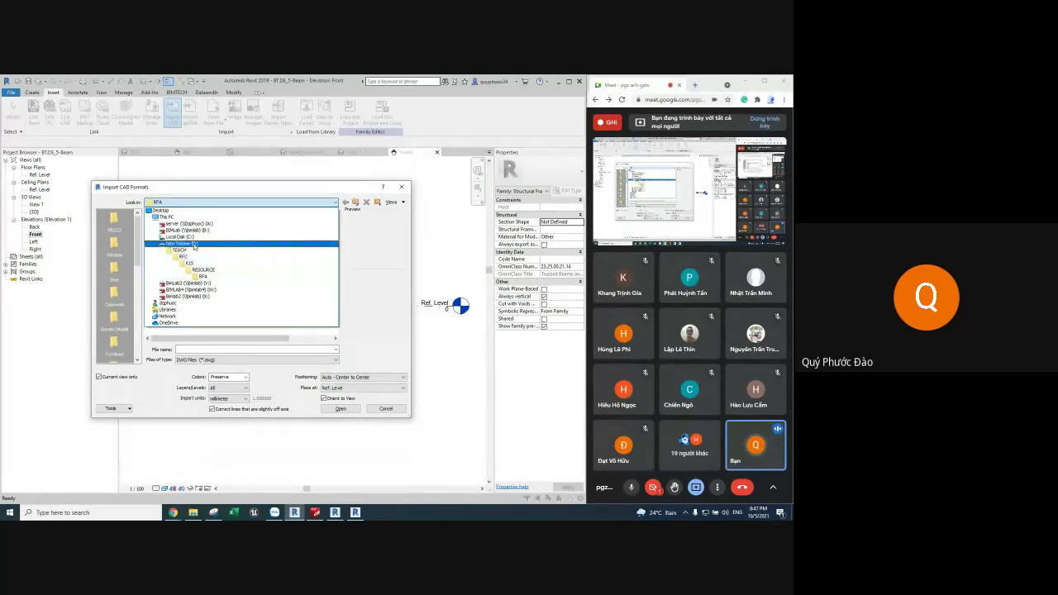
left_click(191, 249)
key("a")
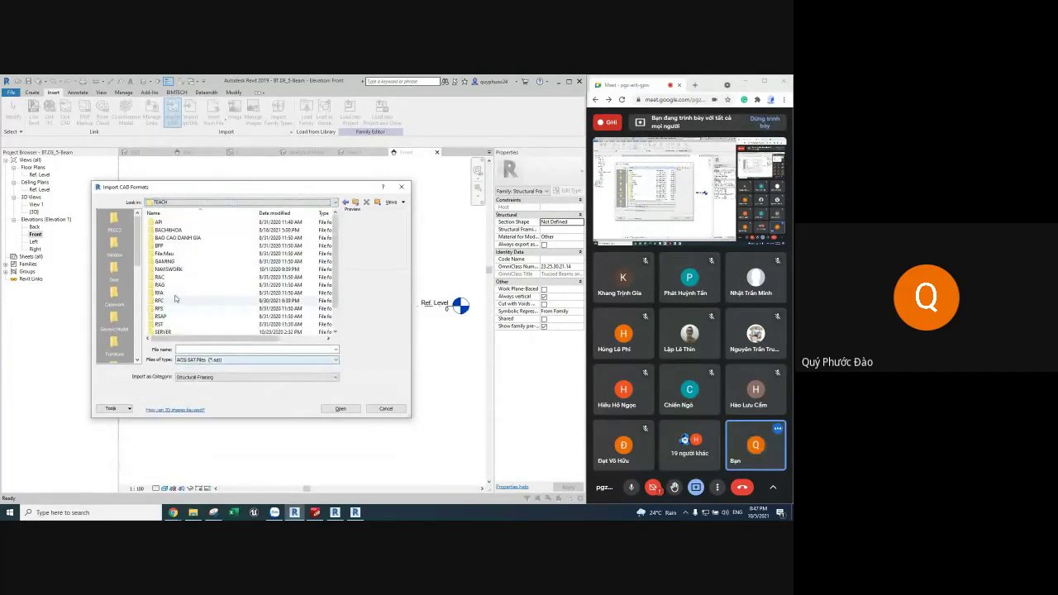
double_click(168, 230)
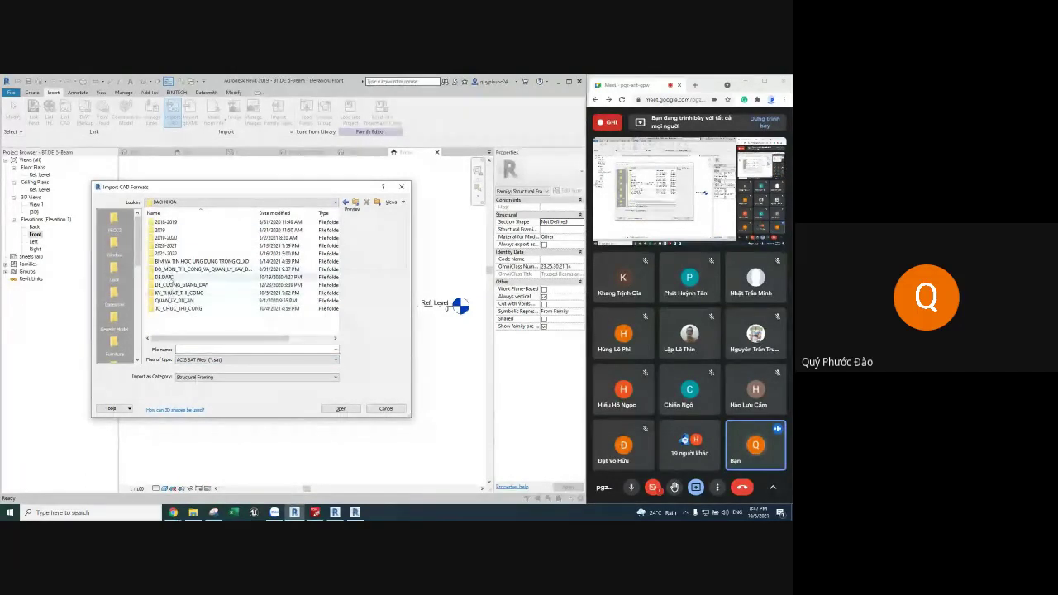
double_click(165, 277)
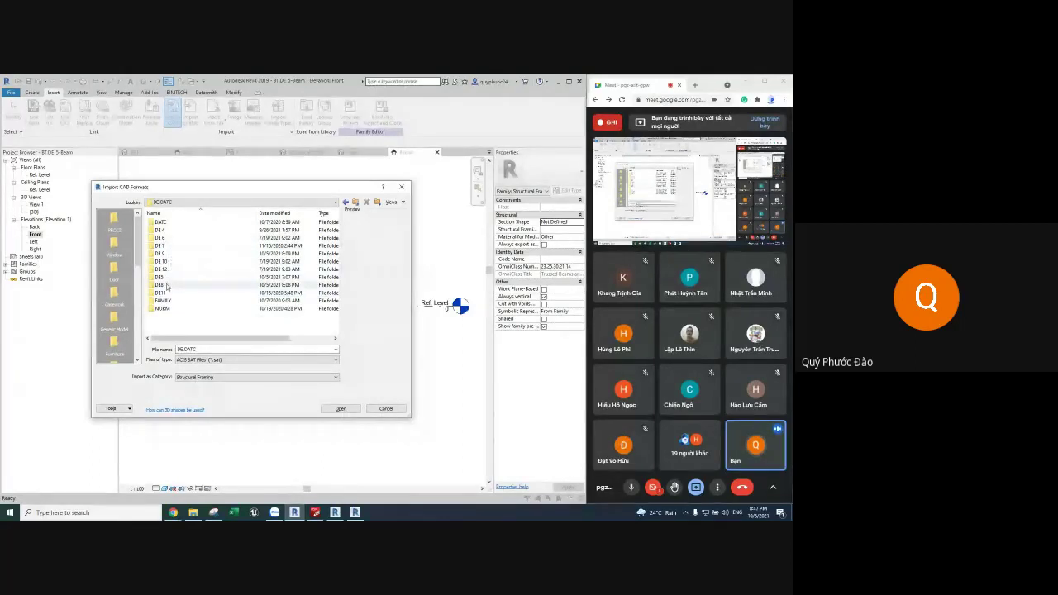
double_click(168, 276)
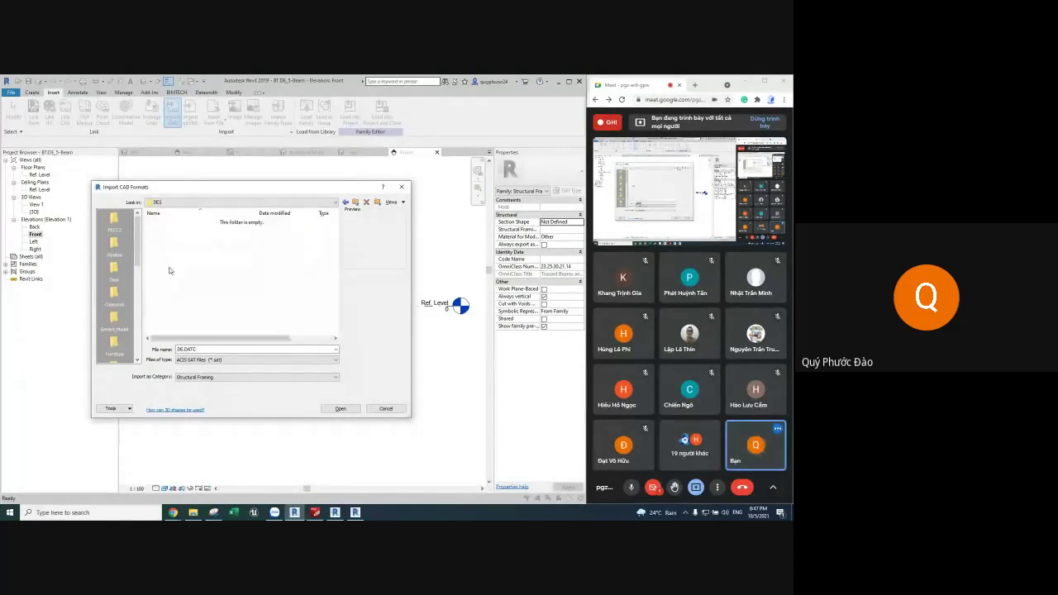
left_click(199, 360)
left_click(195, 367)
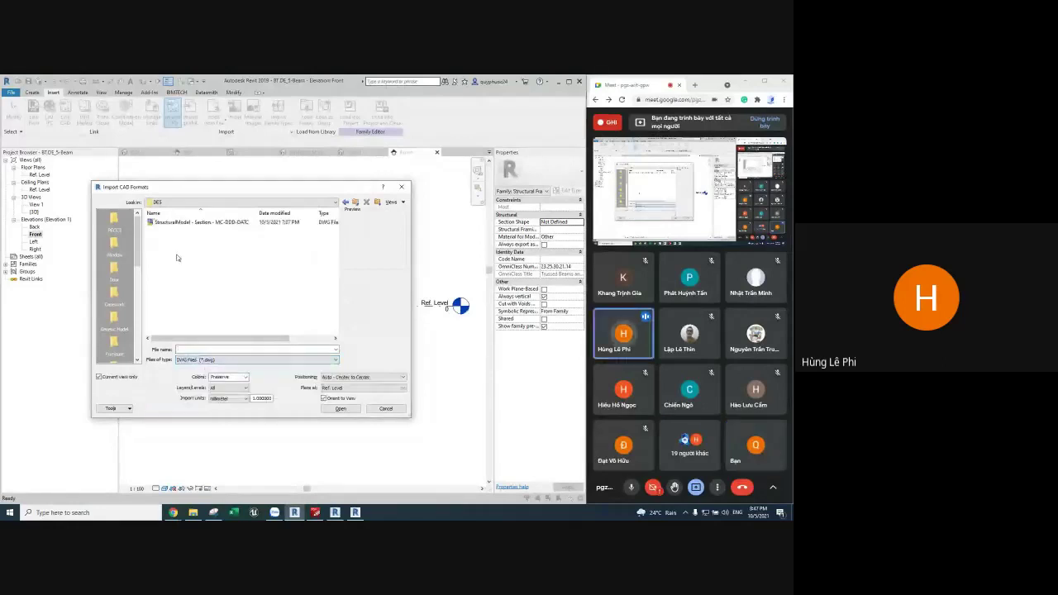
left_click(340, 409)
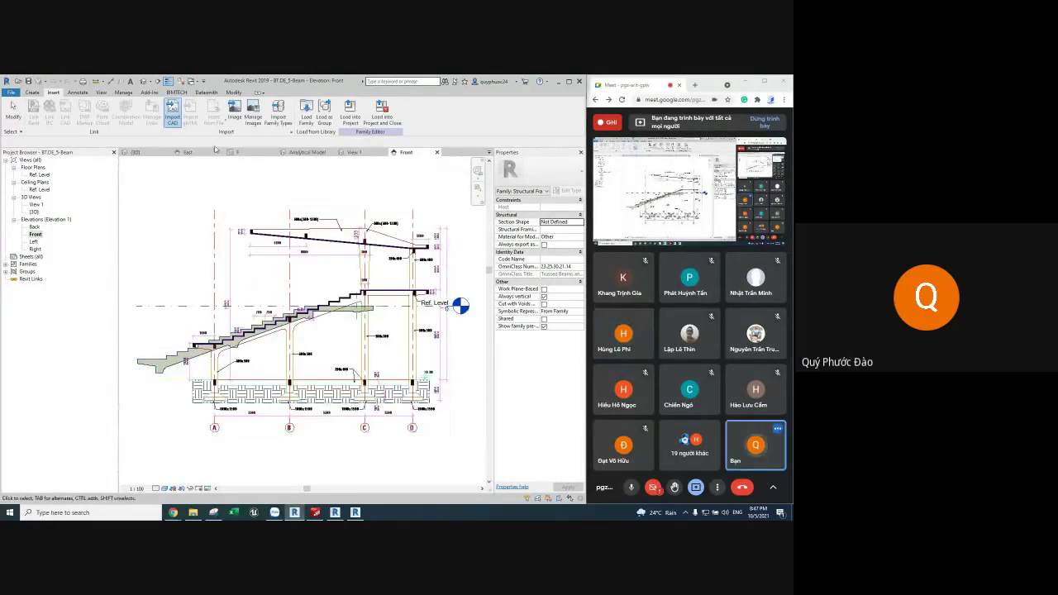
left_click(135, 152)
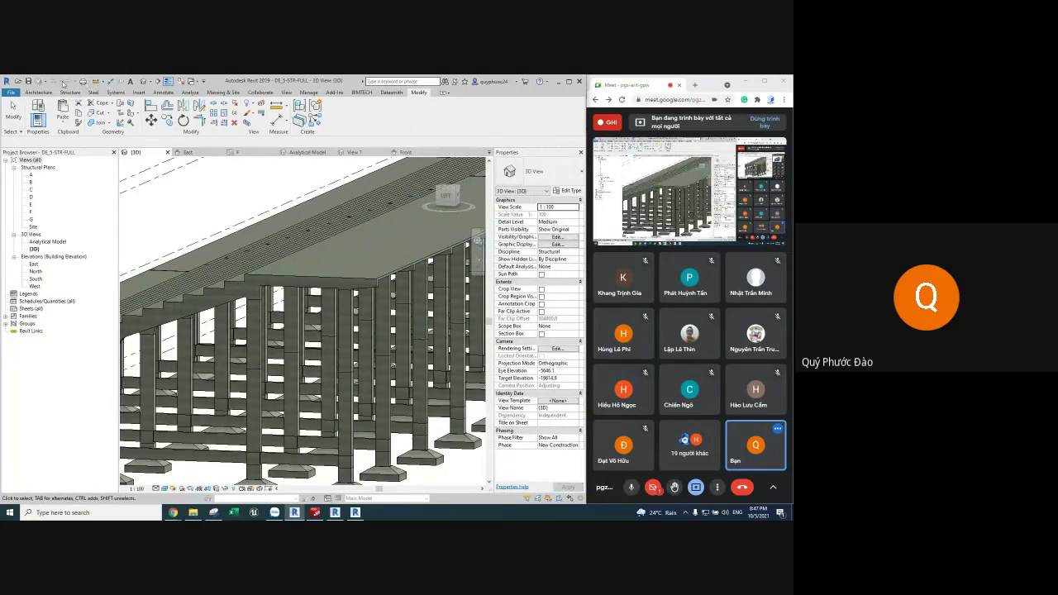
scroll(248, 240, "down", 2)
scroll(240, 244, "down", 3)
scroll(248, 263, "down", 2)
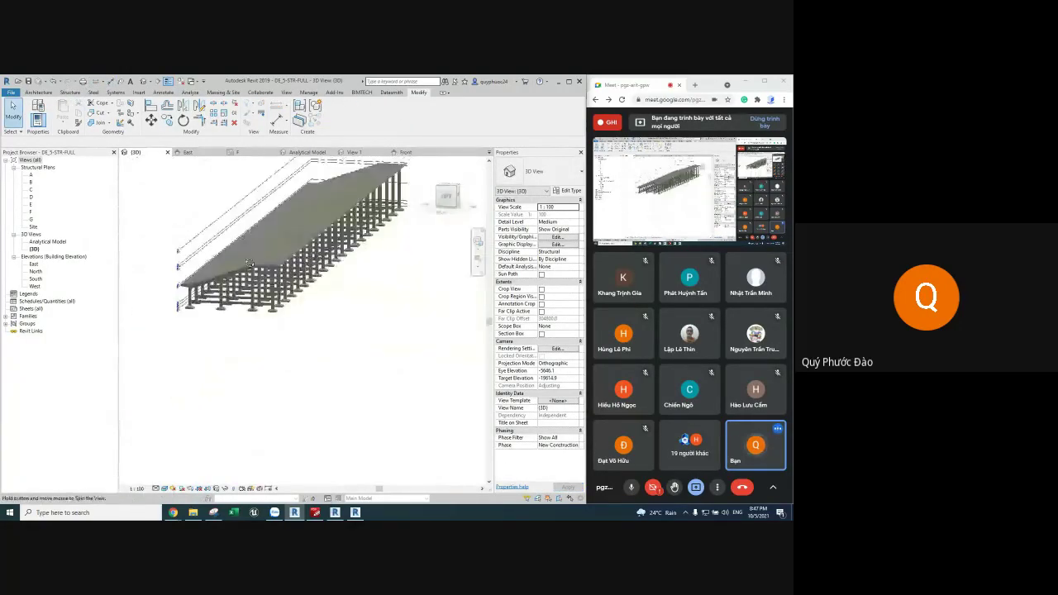
middle_click_drag(249, 264, 62, 85, "shift")
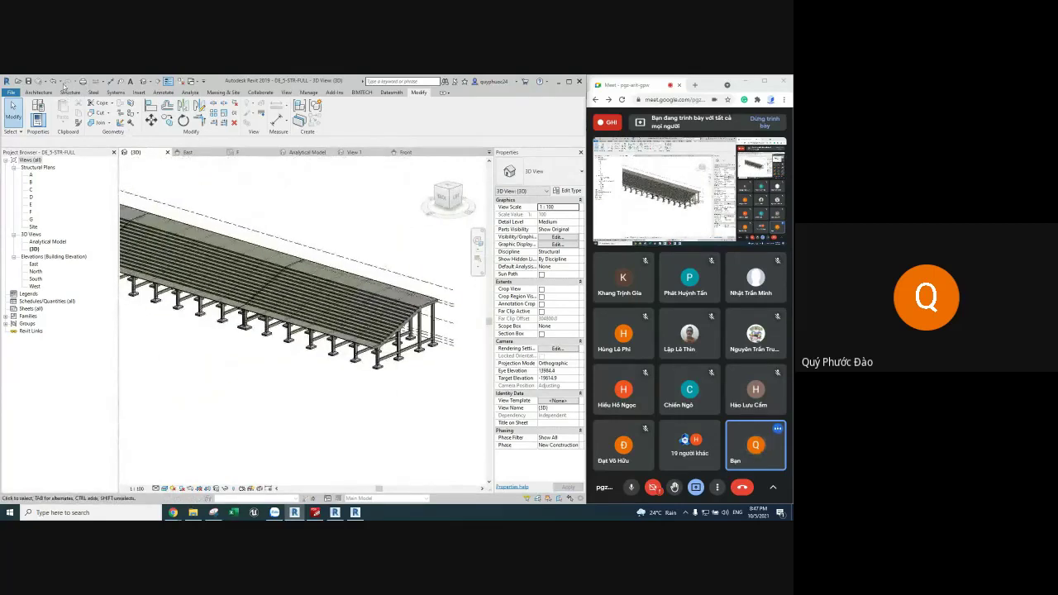
left_click(62, 81)
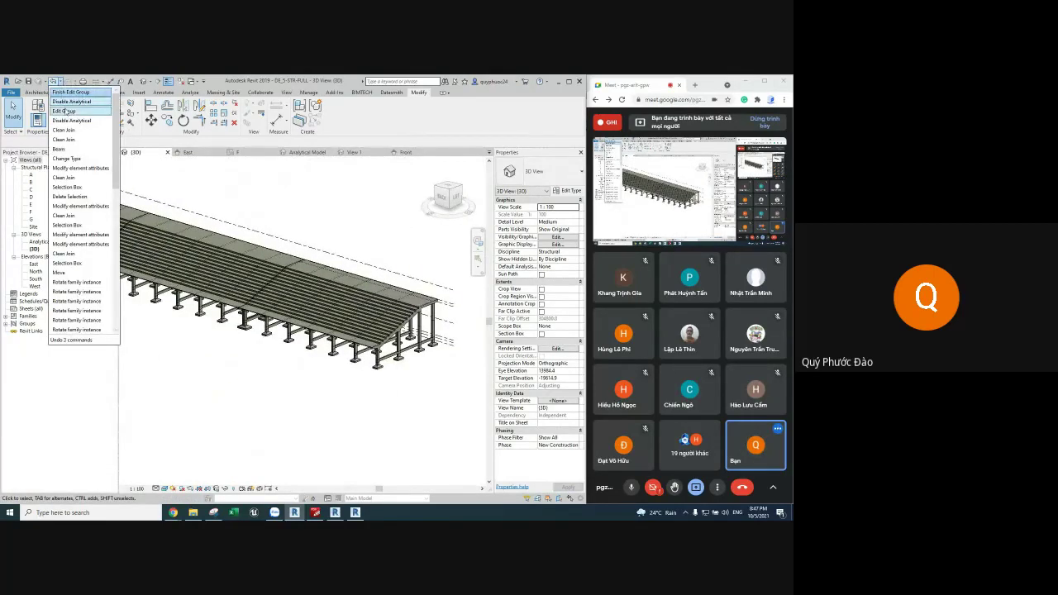
left_click(71, 101)
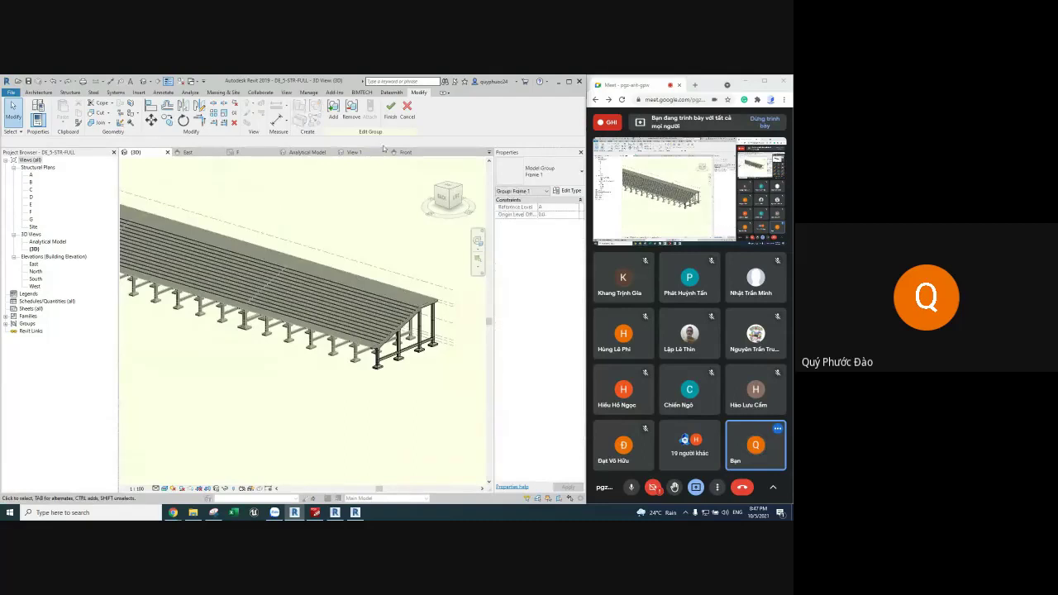
Step: Finish the frame group edit, open Analytical Model, and select the Frame 1 group
left_click(406, 107)
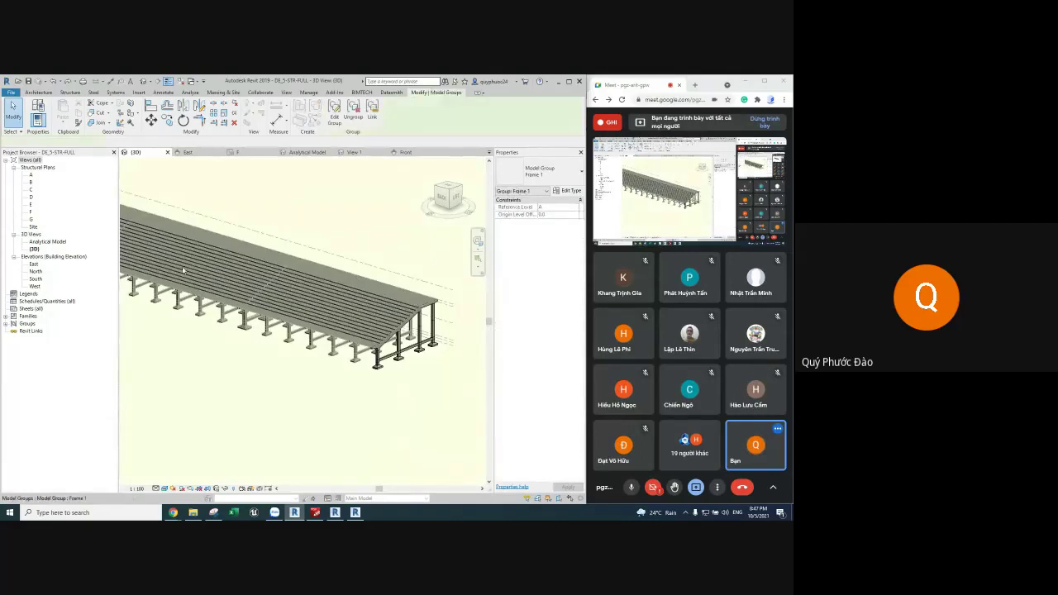
double_click(47, 241)
left_click(245, 311)
scroll(245, 311, "up", 2)
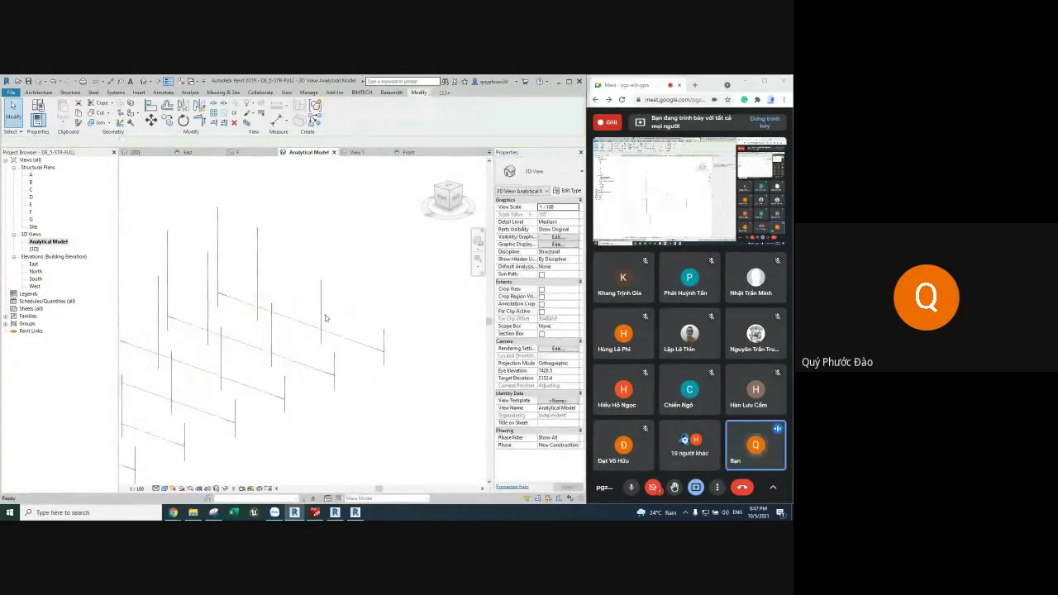
left_click(321, 321)
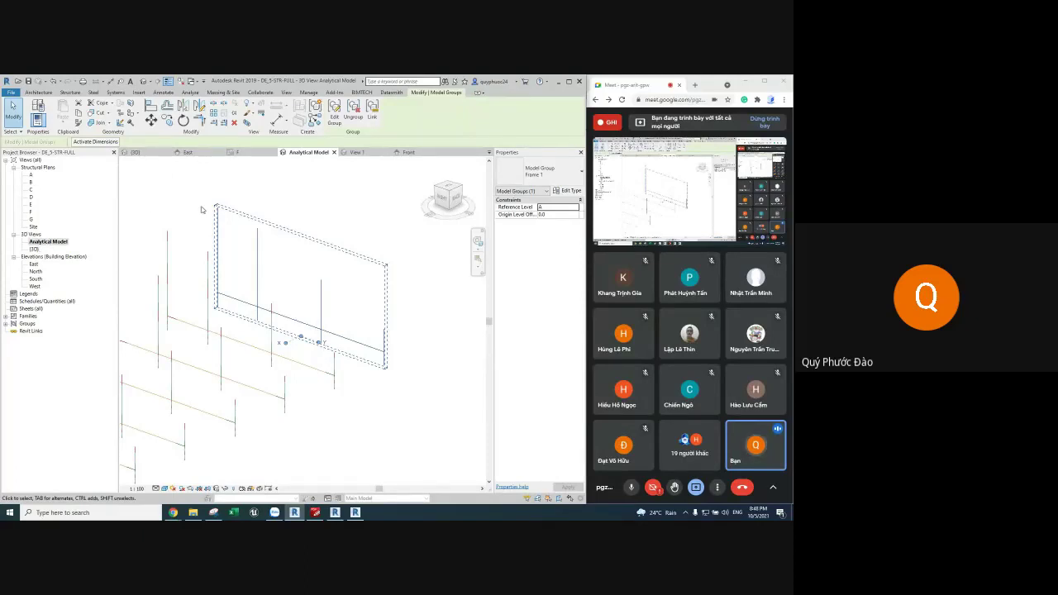
Step: Edit the Frame 1 group and window-select its 19 analytical members
left_click(333, 121)
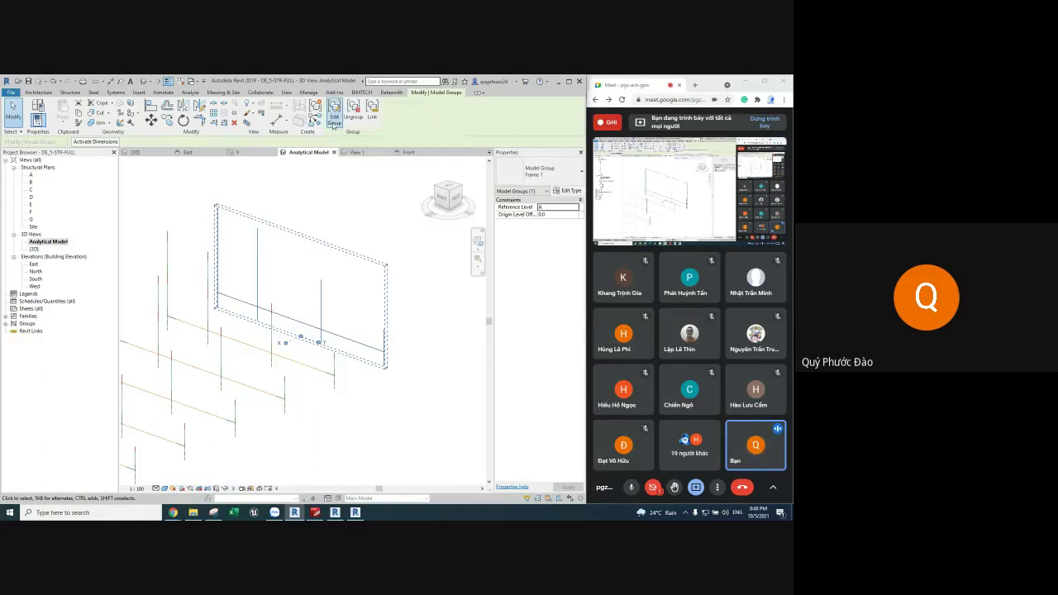
left_click_drag(173, 173, 468, 416)
middle_click_drag(199, 170, 368, 362, "shift")
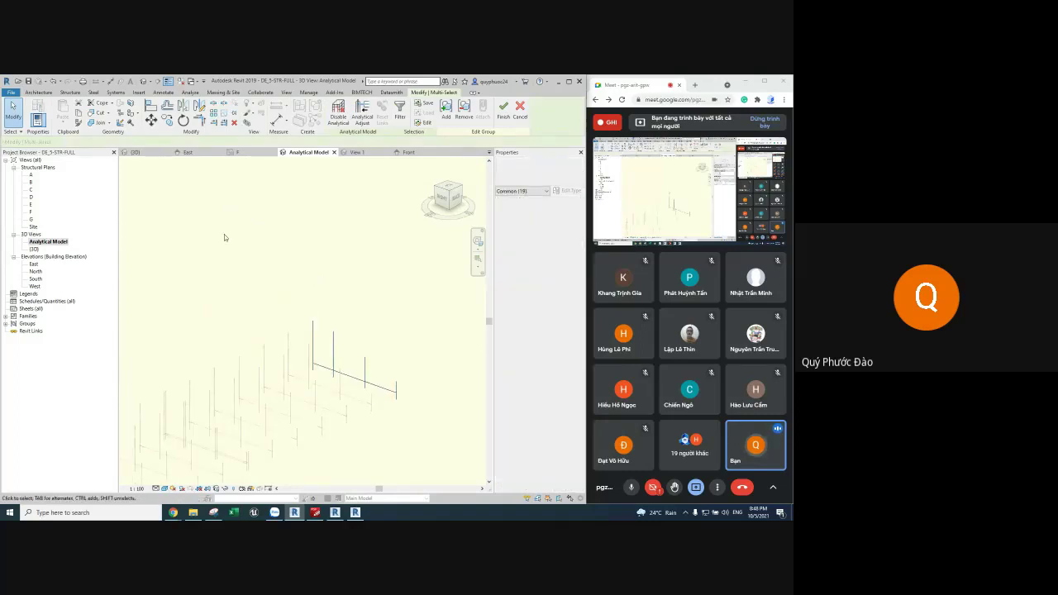
left_click_drag(224, 234, 486, 442)
middle_click_drag(451, 416, 391, 388, "shift")
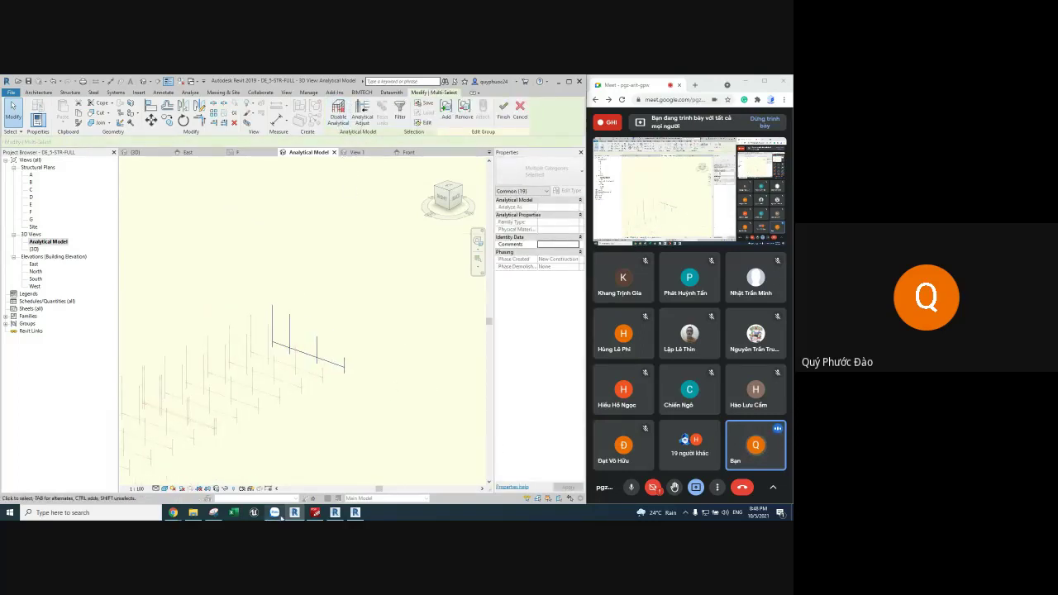
Step: Capture the Revit window region with a new Snipping Tool snip
left_click(213, 512)
left_click(16, 104)
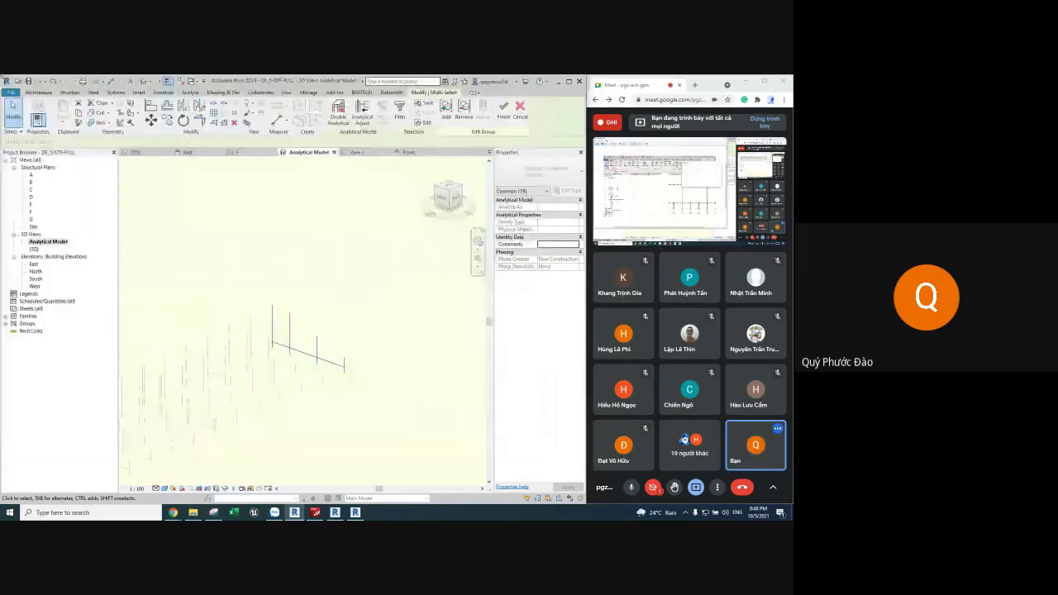
left_click_drag(2, 76, 557, 432)
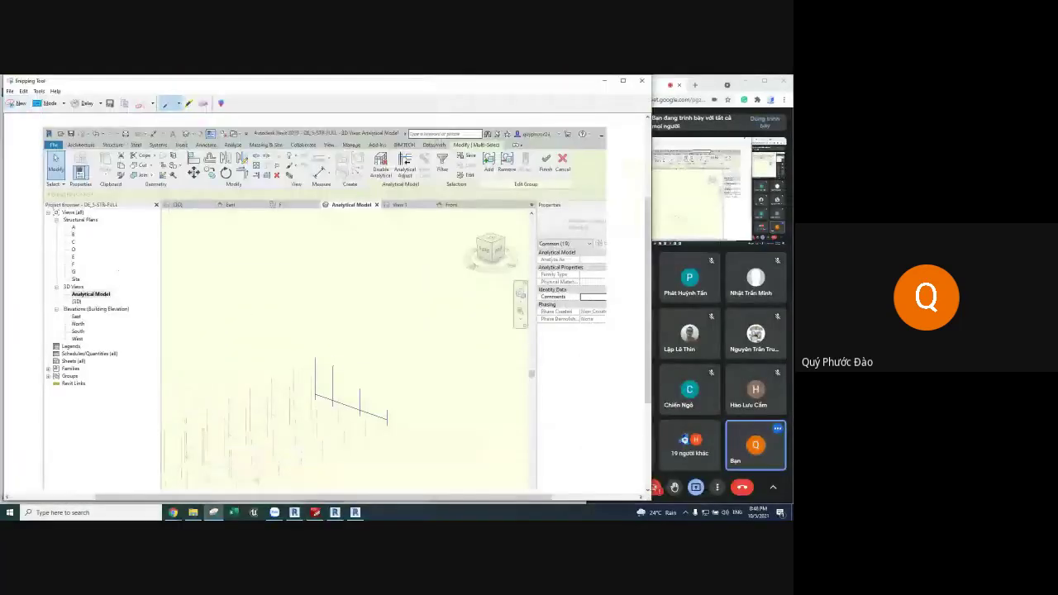
Step: Circle the Analytical Model view name and selected frame lines in red, erasing a stray '2'
mouse_move(114, 286)
left_mouse_down()
mouse_move(61, 296)
mouse_move(165, 295)
left_mouse_up()
mouse_move(302, 328)
left_mouse_down()
mouse_move(425, 449)
mouse_move(397, 364)
left_mouse_up()
left_click_drag(257, 311, 246, 319)
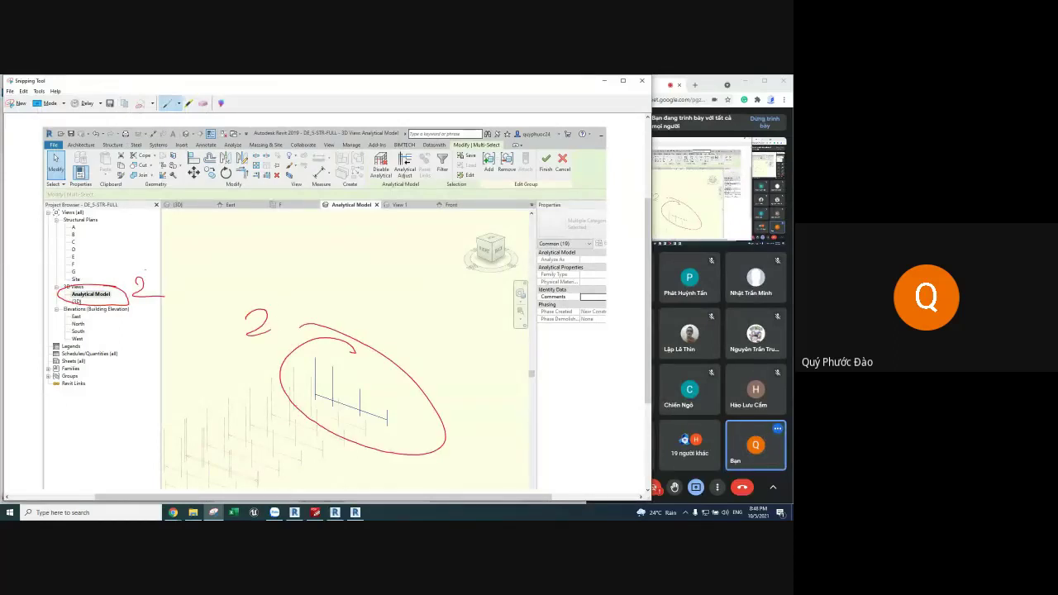
left_click(204, 103)
left_click_drag(157, 290, 141, 290)
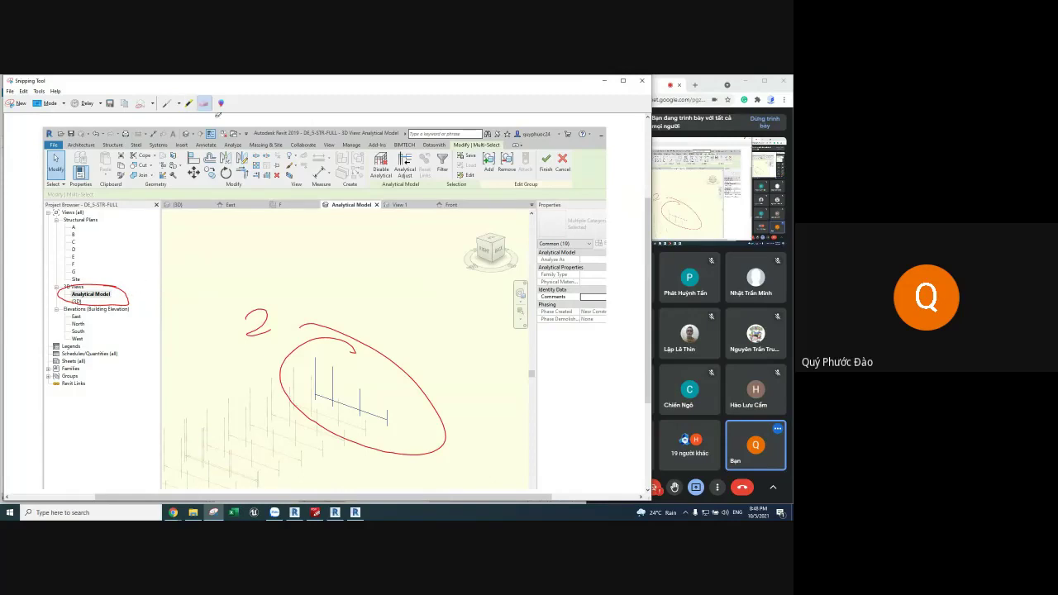
left_click(167, 102)
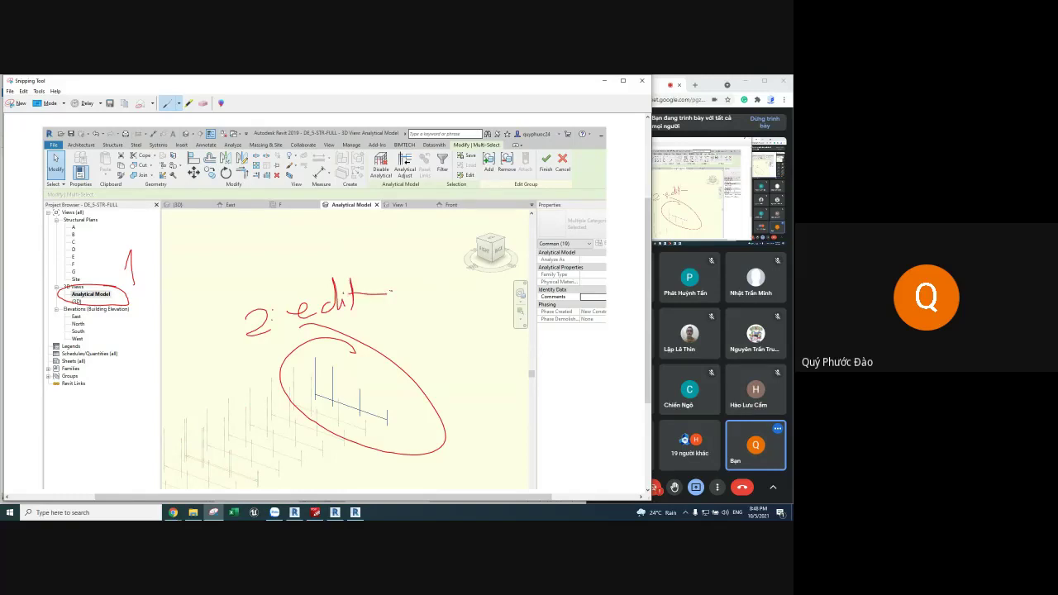
Step: Write 'edit group' as step 2, then an arrow and 'Chon Analytical' as step 3
left_click_drag(395, 295, 392, 326)
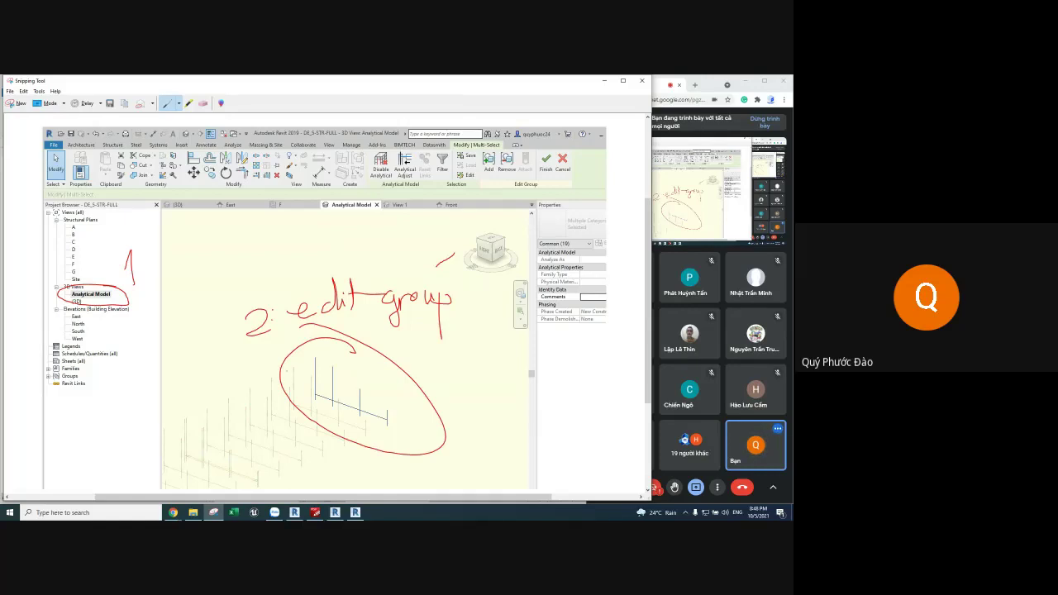
mouse_move(256, 353)
left_mouse_down()
mouse_move(238, 413)
mouse_move(283, 405)
left_mouse_up()
left_click_drag(199, 424, 209, 440)
left_click_drag(275, 440, 272, 455)
left_click_drag(300, 421, 317, 454)
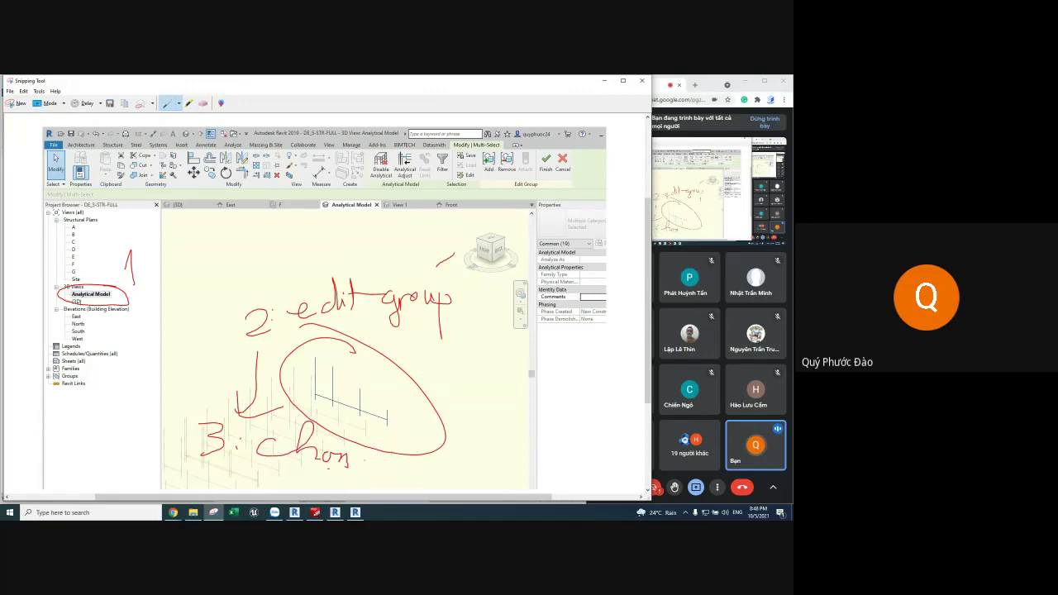
mouse_move(357, 461)
left_mouse_down()
mouse_move(416, 473)
mouse_move(409, 482)
left_mouse_up()
left_click_drag(428, 436, 425, 474)
left_click_drag(420, 461, 464, 467)
left_click_drag(468, 425, 466, 468)
Step: Circle Disable Analytical as step 4 and Finish as step 5 on the capture
scroll(468, 446, "down", 2)
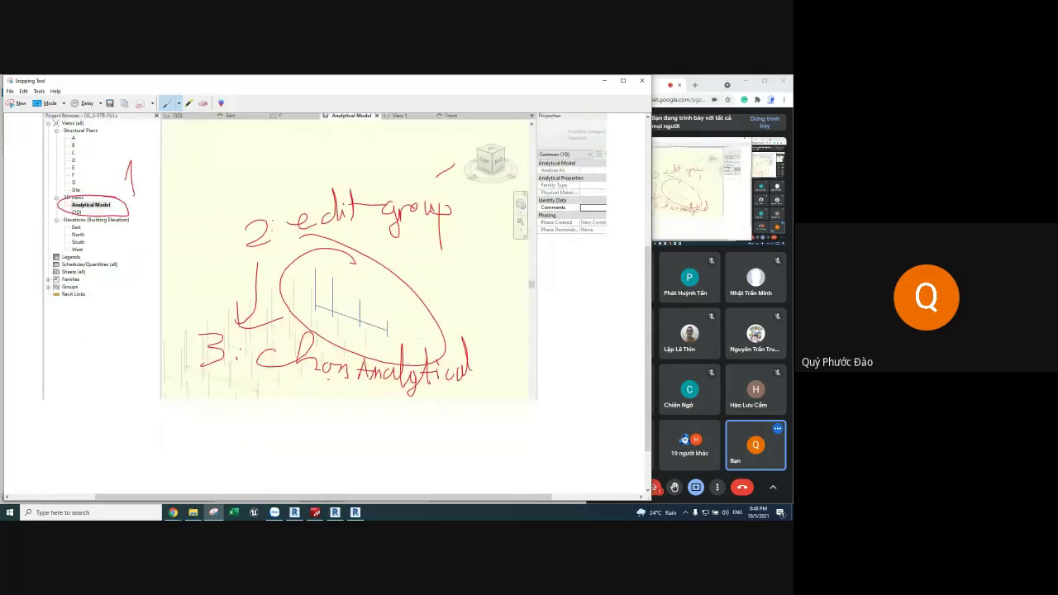
scroll(347, 314, "up", 1)
scroll(348, 314, "up", 1)
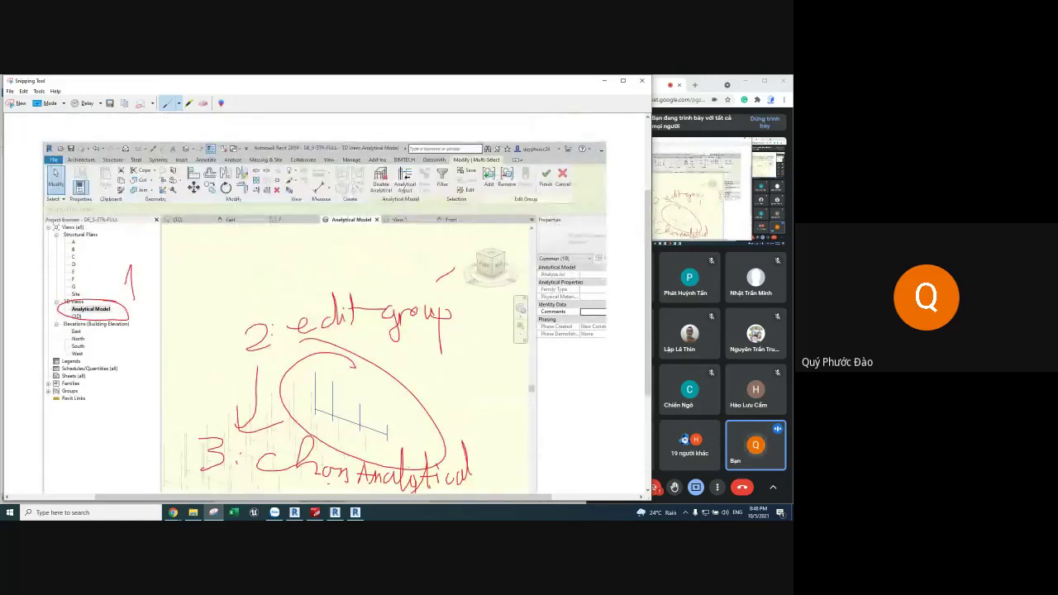
left_click_drag(395, 163, 406, 176)
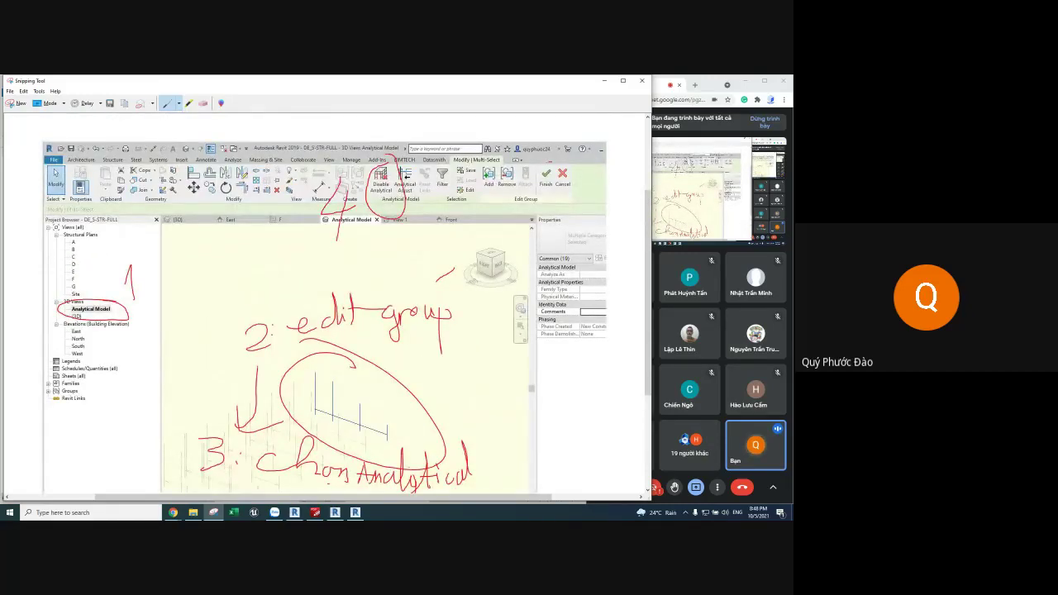
left_click_drag(546, 162, 552, 165)
Step: Paste and send the annotated screenshot to the BIM 4D - T3 - T5 30/09 Zalo group
left_click(274, 512)
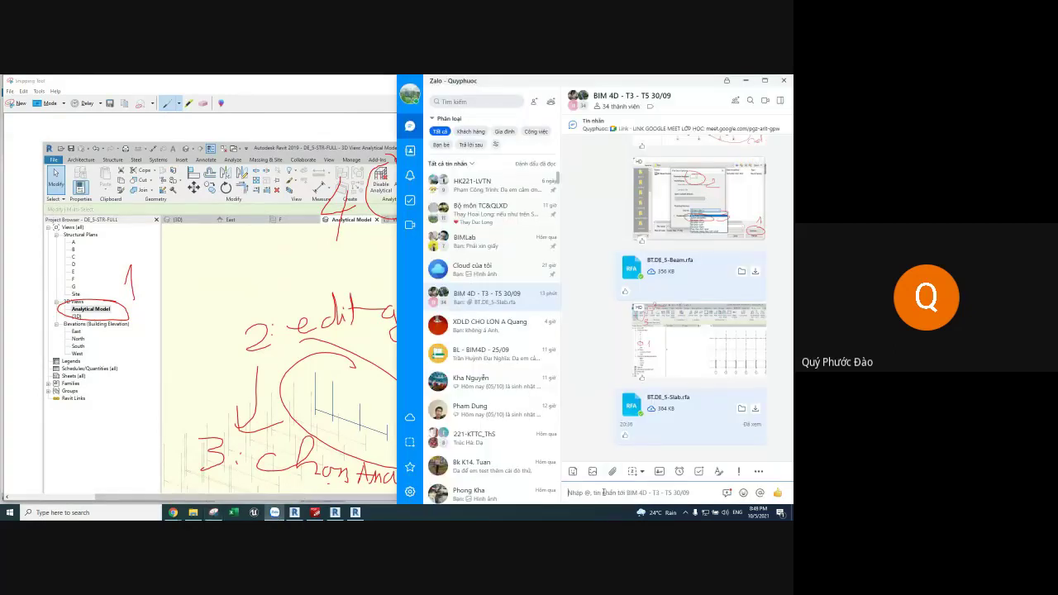
key("ctrl+v")
key("Return")
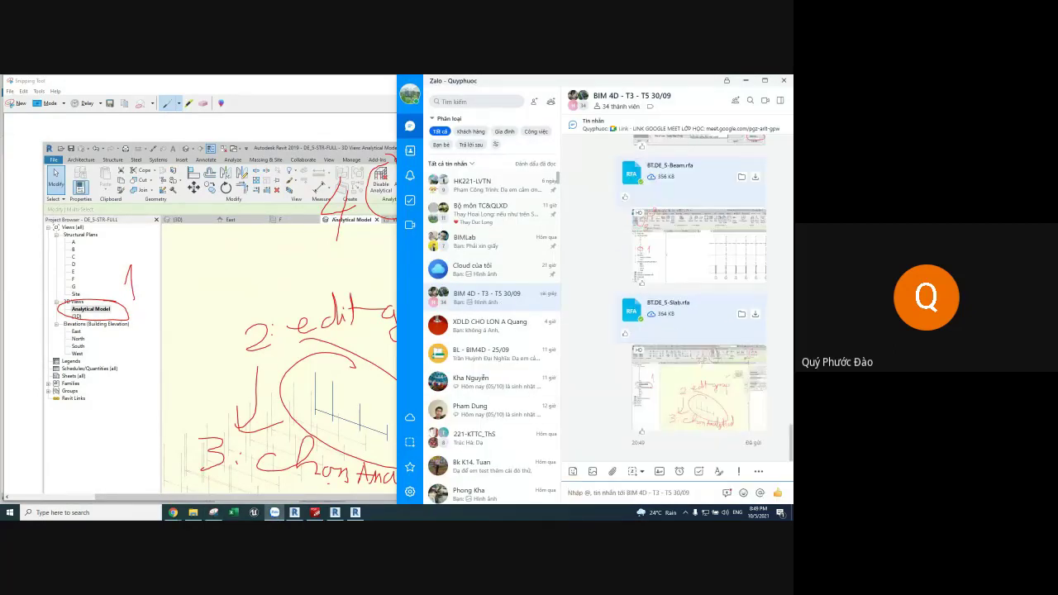
Step: Close Snipping Tool and return to the Revit window
key("alt+Tab")
left_click(603, 80)
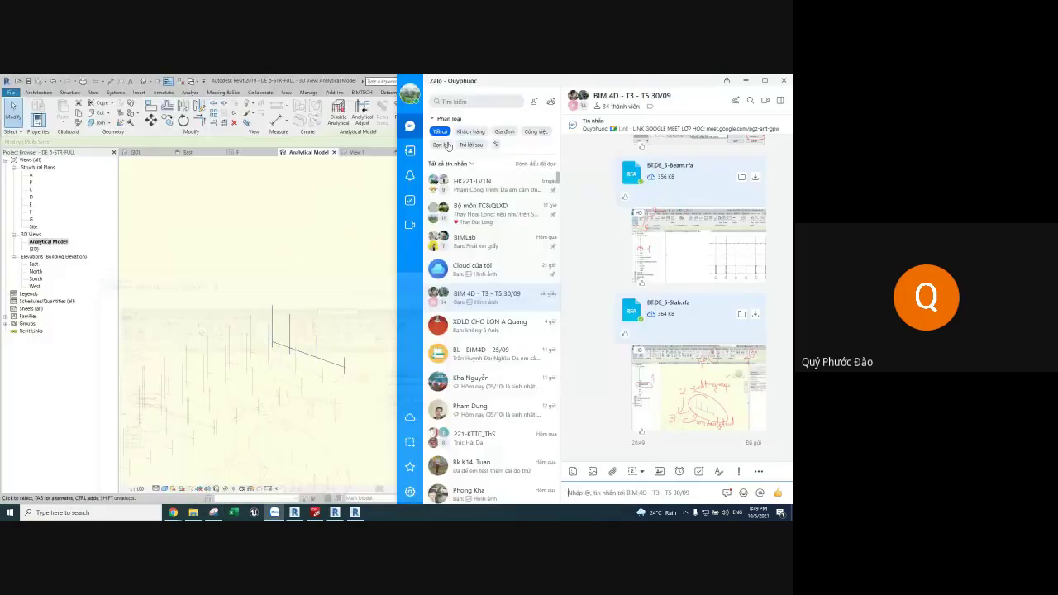
left_click(339, 207)
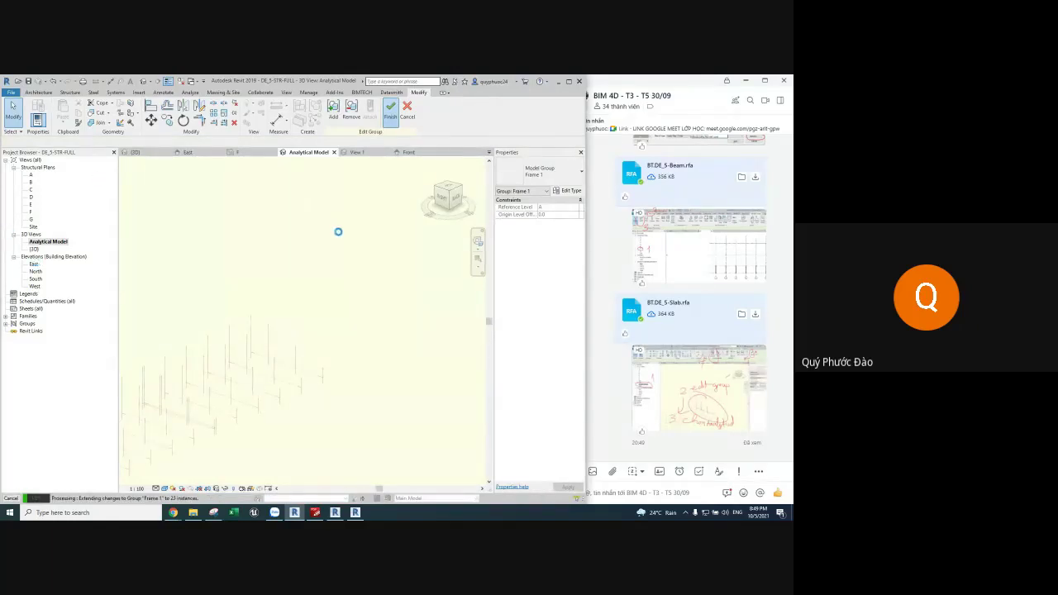
Step: Minimize the Zalo chat and the Đề số 5 PDF viewer to get back to Revit
left_click(745, 81)
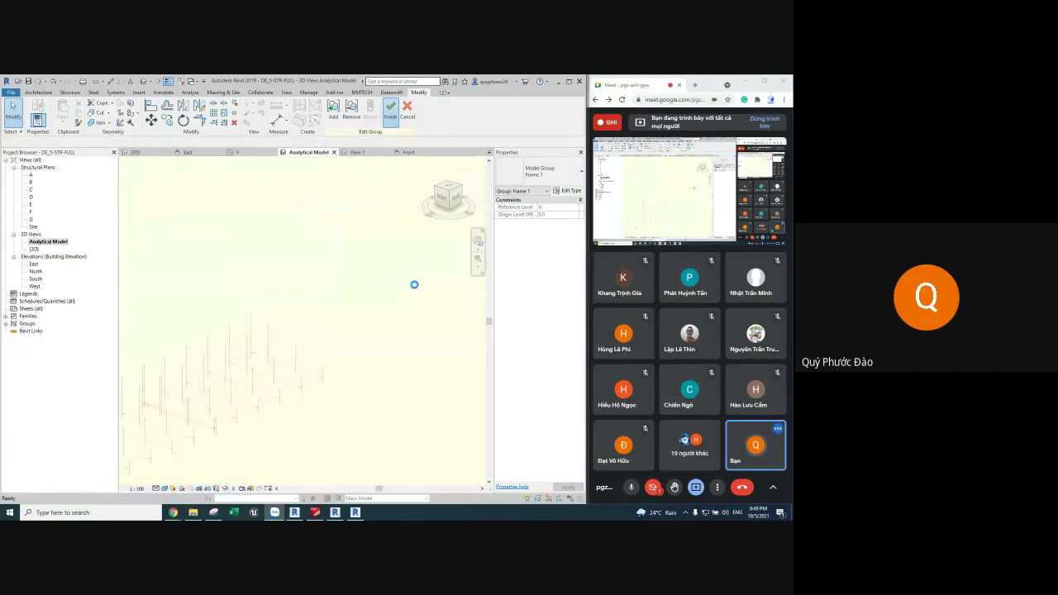
key("alt+Tab")
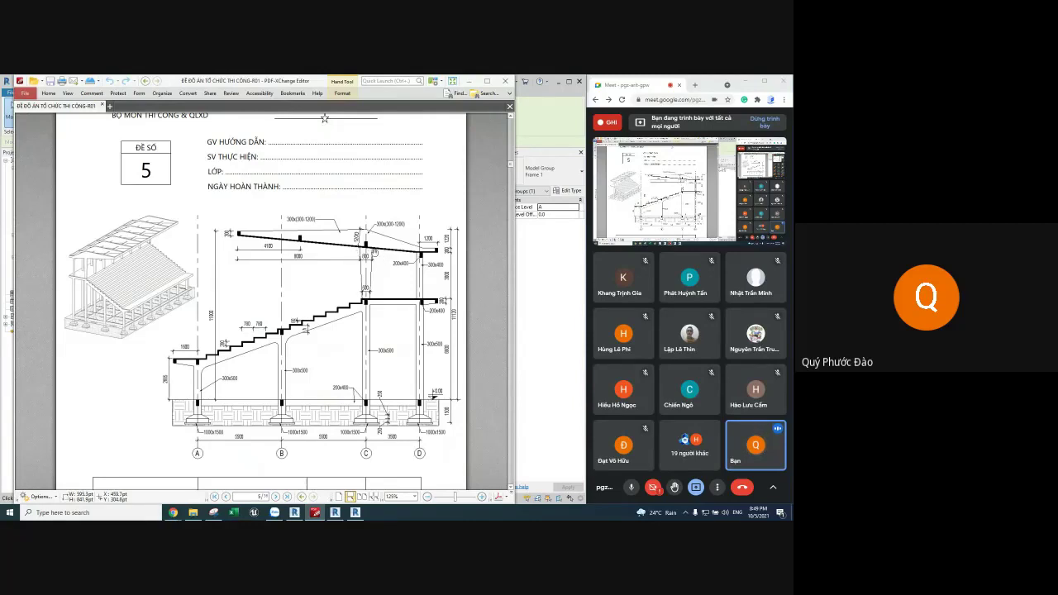
left_click(468, 81)
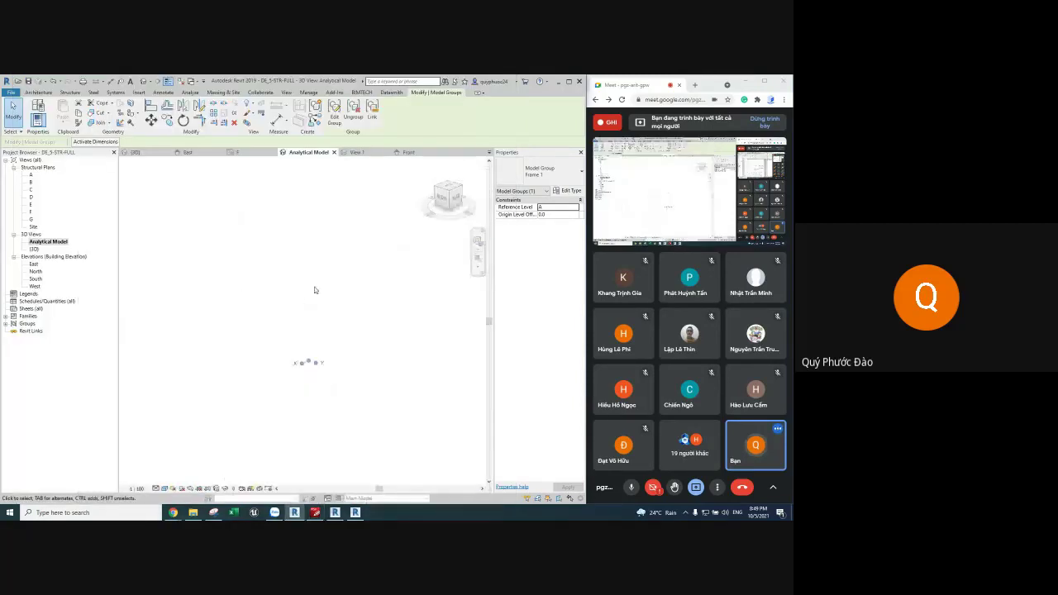
Step: Close the Analytical Model view and show the beam family's Front elevation
left_click(334, 152)
left_click(347, 153)
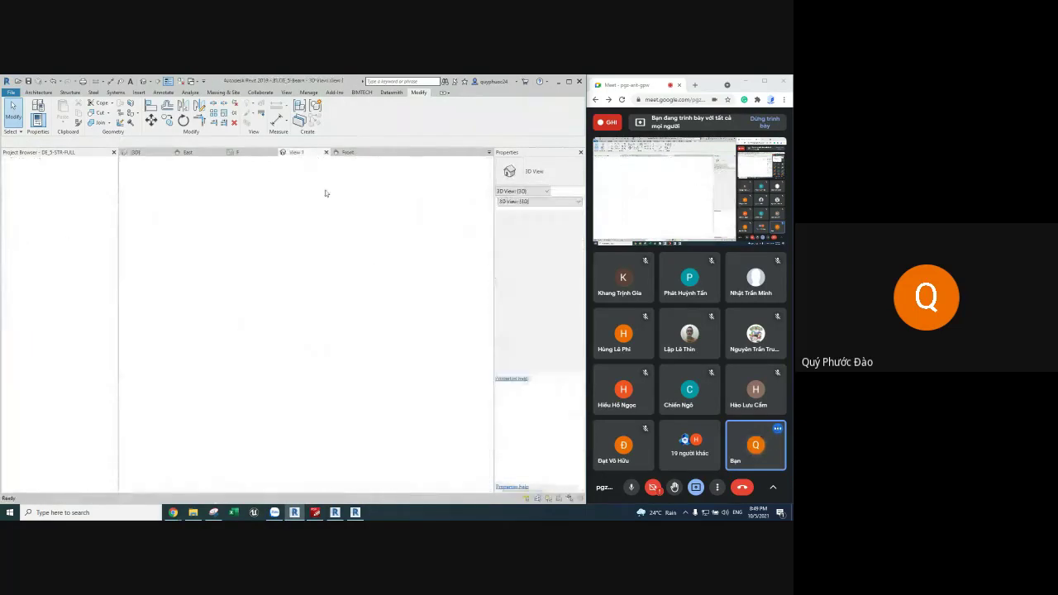
scroll(323, 222, "up", 2)
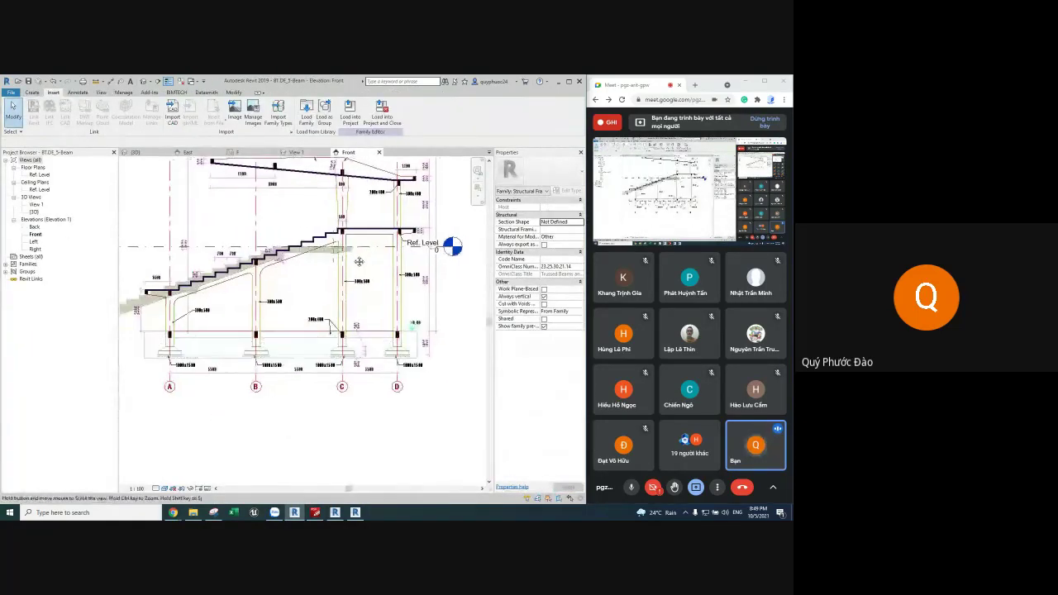
Step: Move the imported section drawing down into alignment in the Front elevation
scroll(342, 241, "up", 2)
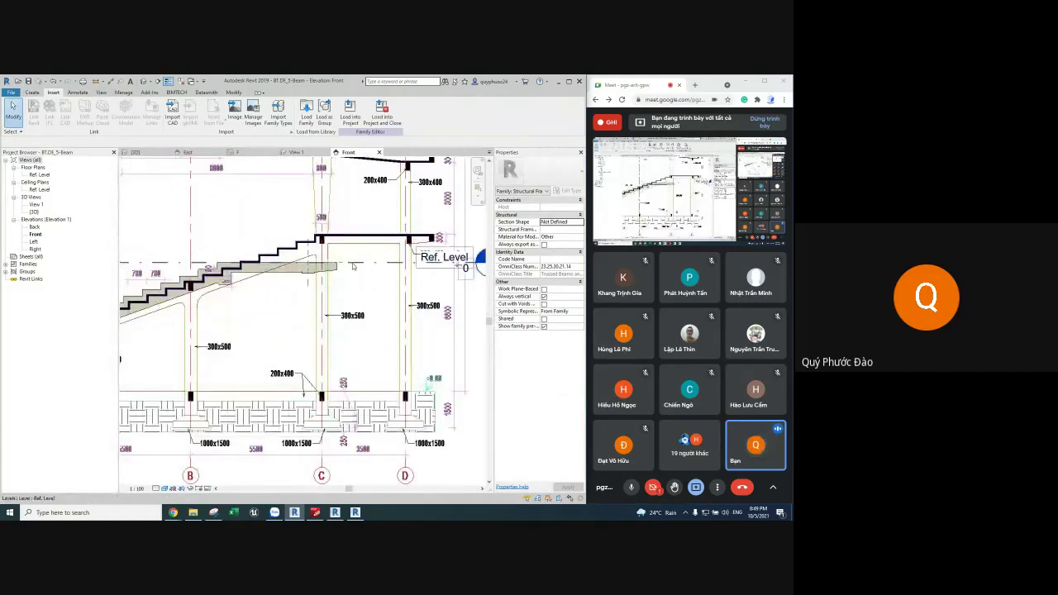
left_click(359, 264)
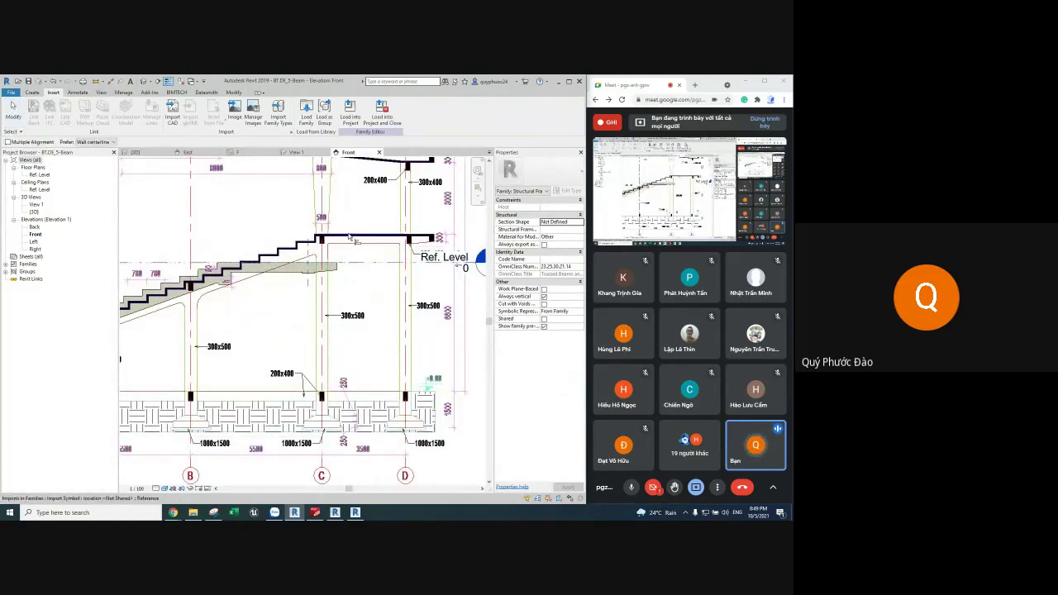
left_click_drag(331, 240, 330, 268)
Step: Zoom in on the extrusion, select it and enter its sketch editing mode
scroll(332, 267, "down", 1)
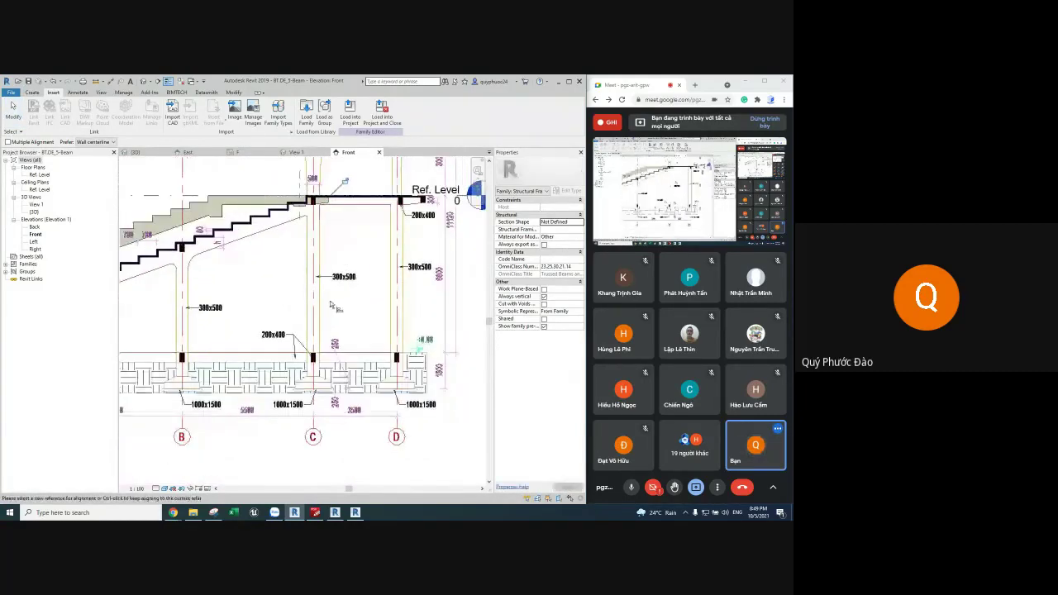
middle_click_drag(364, 244, 326, 270)
scroll(326, 271, "up", 1)
scroll(334, 258, "up", 1)
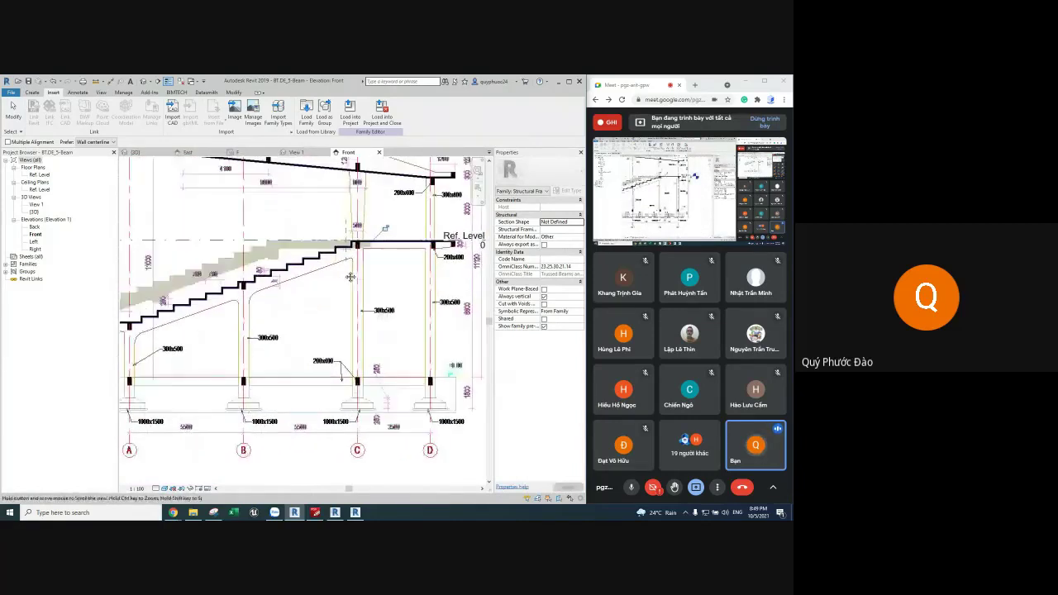
scroll(343, 247, "up", 1)
scroll(351, 236, "up", 1)
scroll(352, 236, "up", 1)
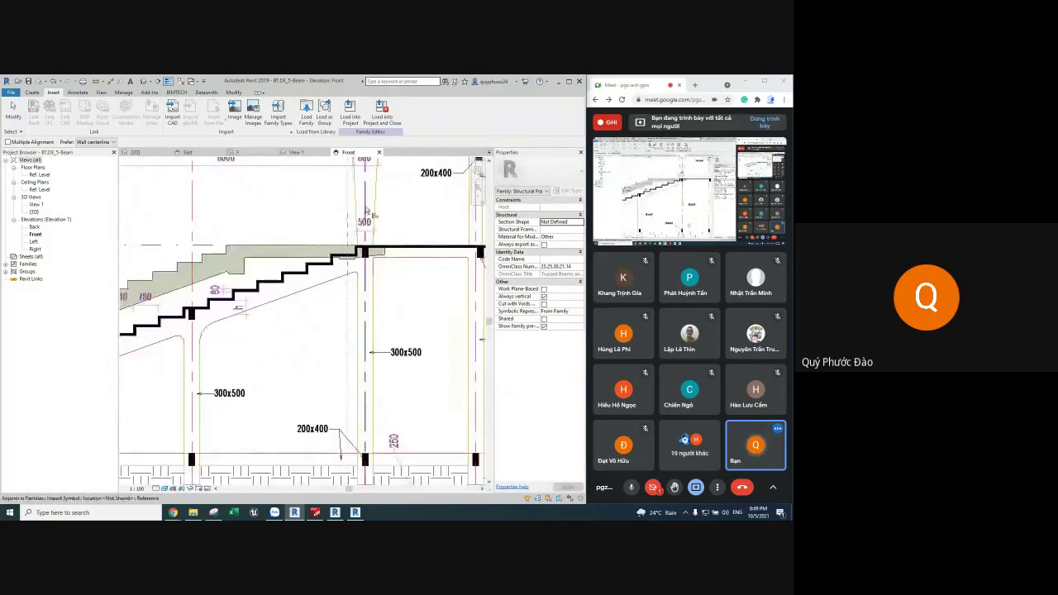
scroll(357, 241, "up", 1)
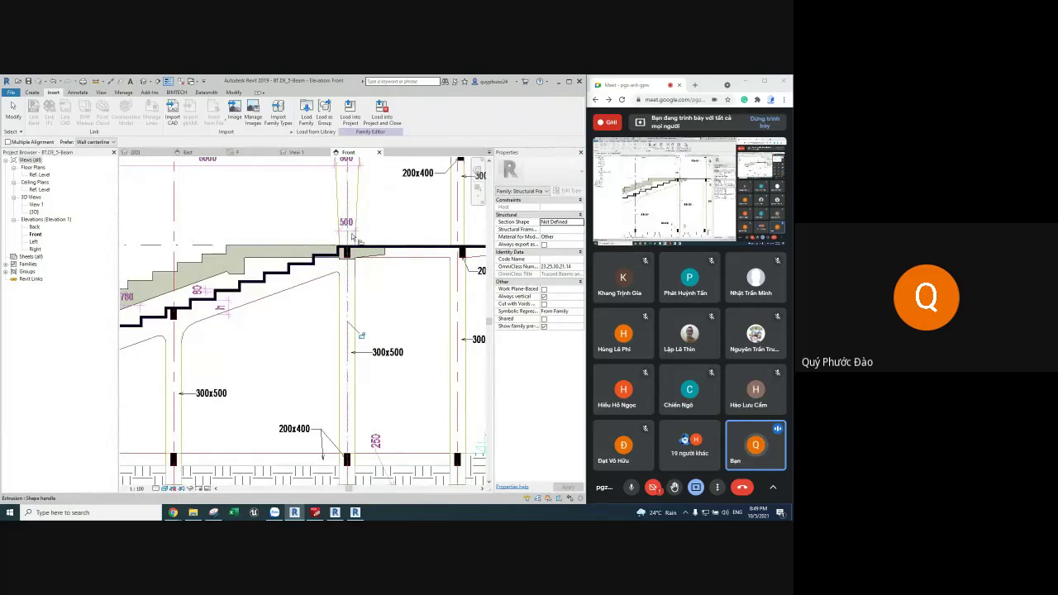
scroll(339, 251, "down", 1)
scroll(348, 263, "down", 1)
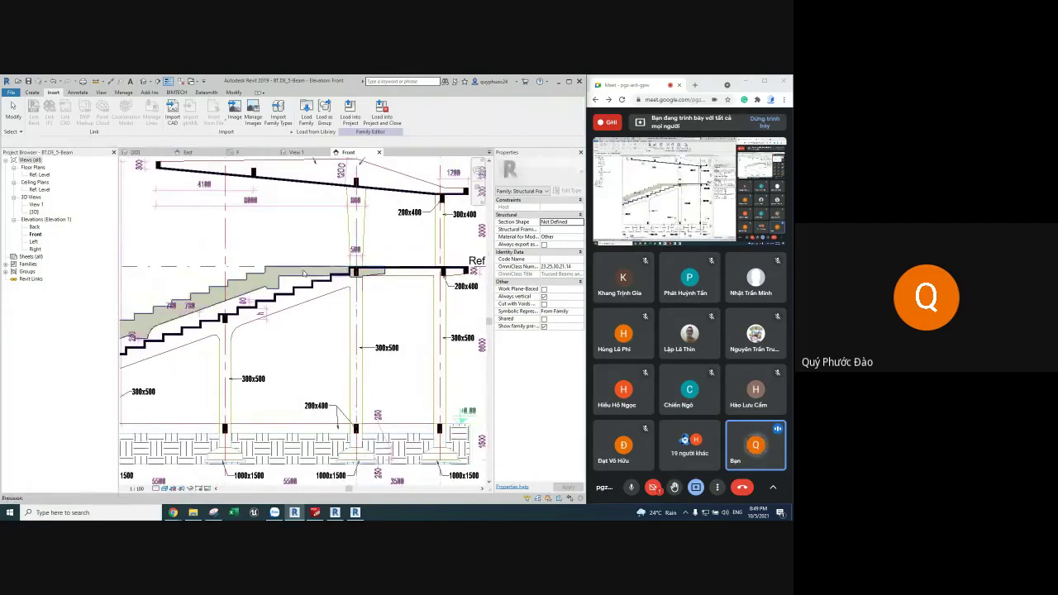
left_click(354, 273)
double_click(356, 252)
Step: Pick the DWG's tapered edges as sketch lines for the extrusion outline
scroll(352, 244, "down", 2)
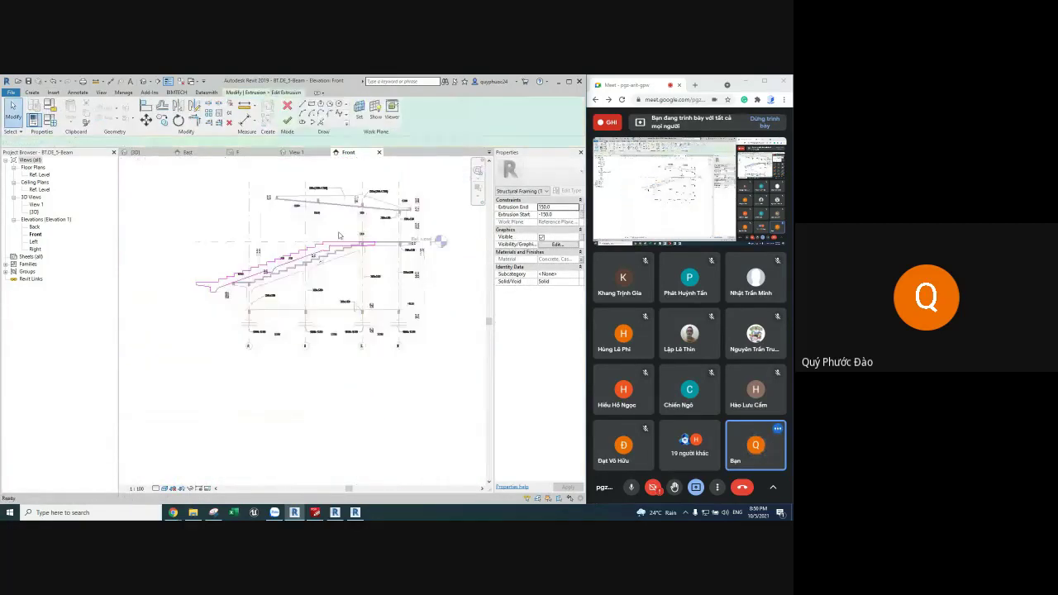
scroll(352, 244, "down", 2)
scroll(347, 235, "up", 3)
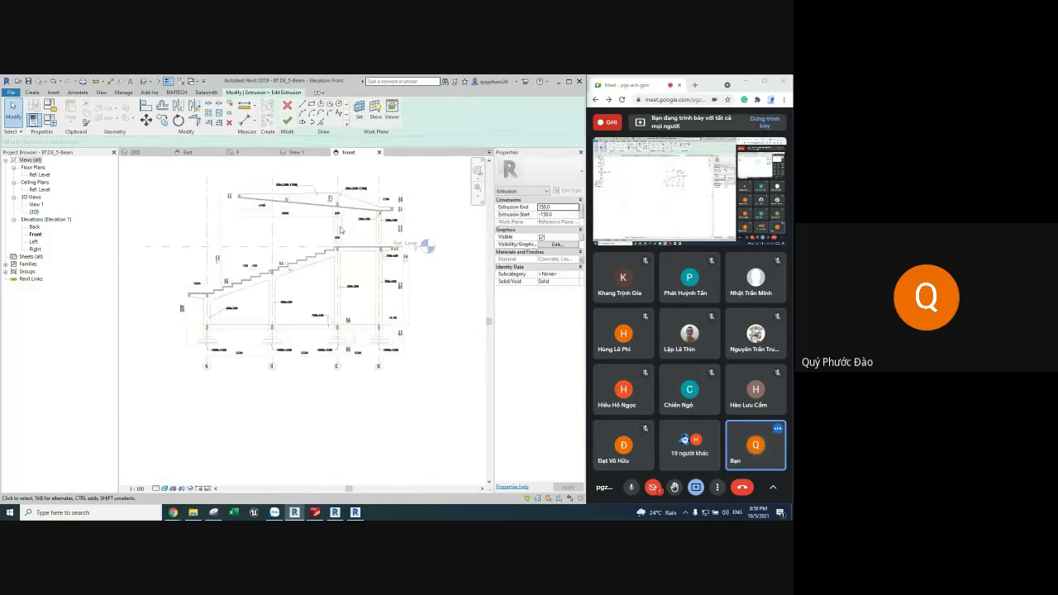
scroll(273, 297, "up", 3)
left_click(322, 113)
left_click(325, 279)
left_click(320, 177)
scroll(321, 196, "up", 1)
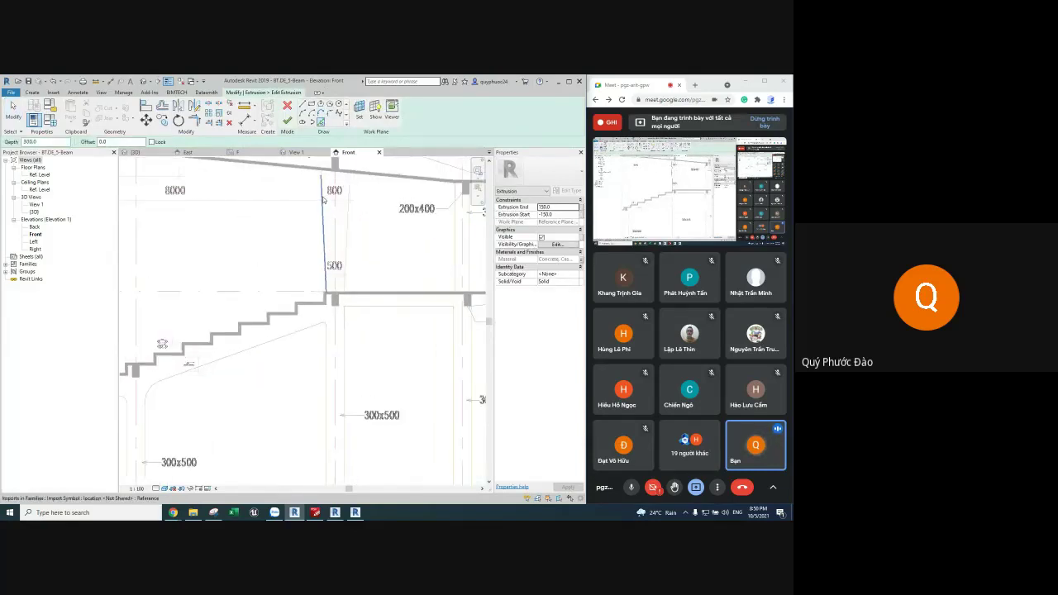
left_click(344, 291)
Step: Draw the top edge of the outline with a Line (LI) to the left sloped line
scroll(351, 219, "up", 2)
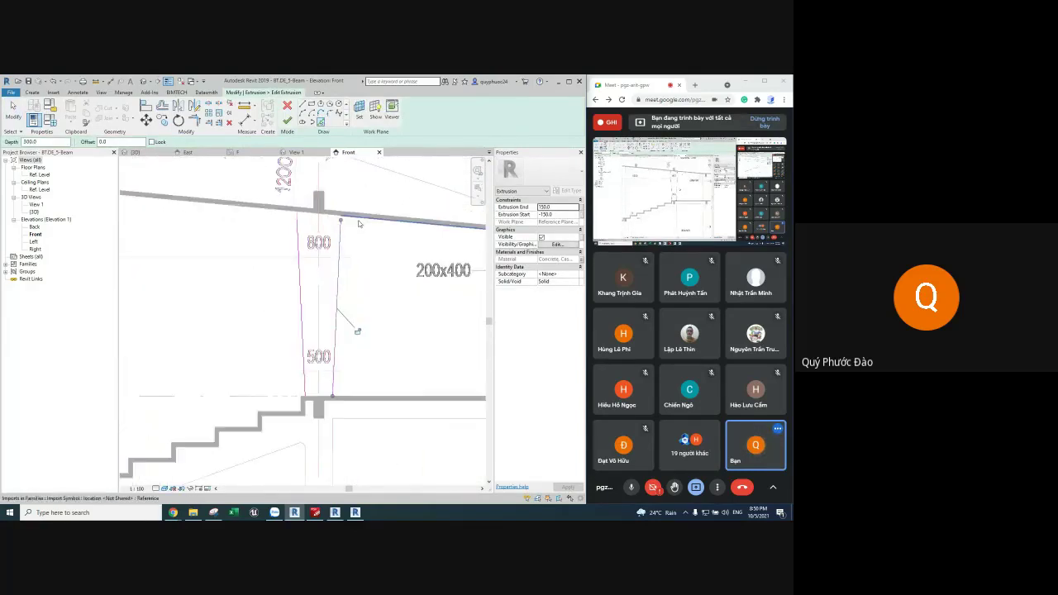
scroll(352, 224, "up", 1)
scroll(335, 226, "up", 1)
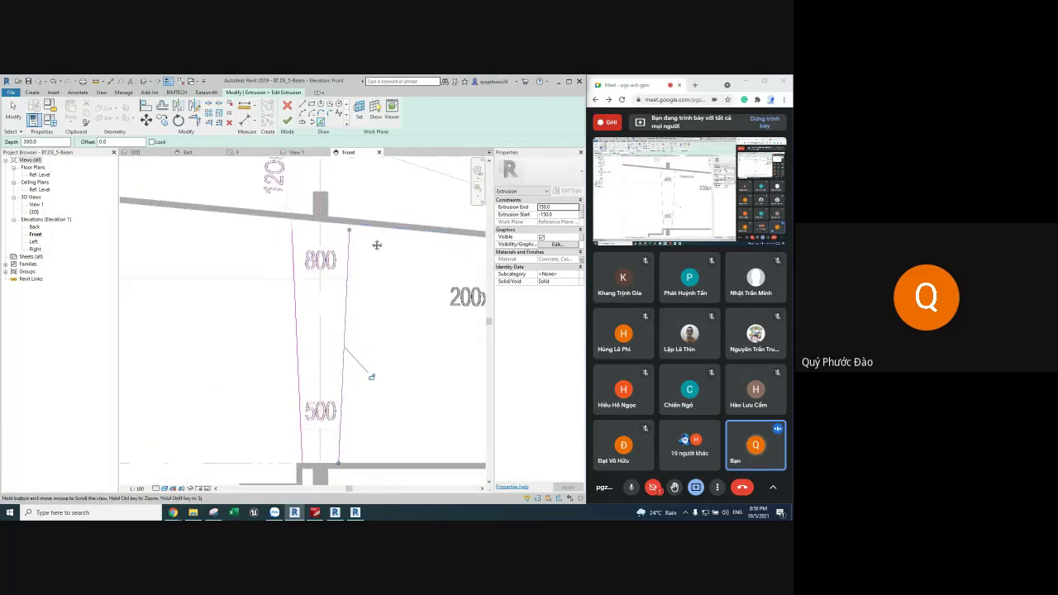
scroll(314, 229, "up", 1)
scroll(297, 231, "up", 1)
scroll(293, 232, "up", 2)
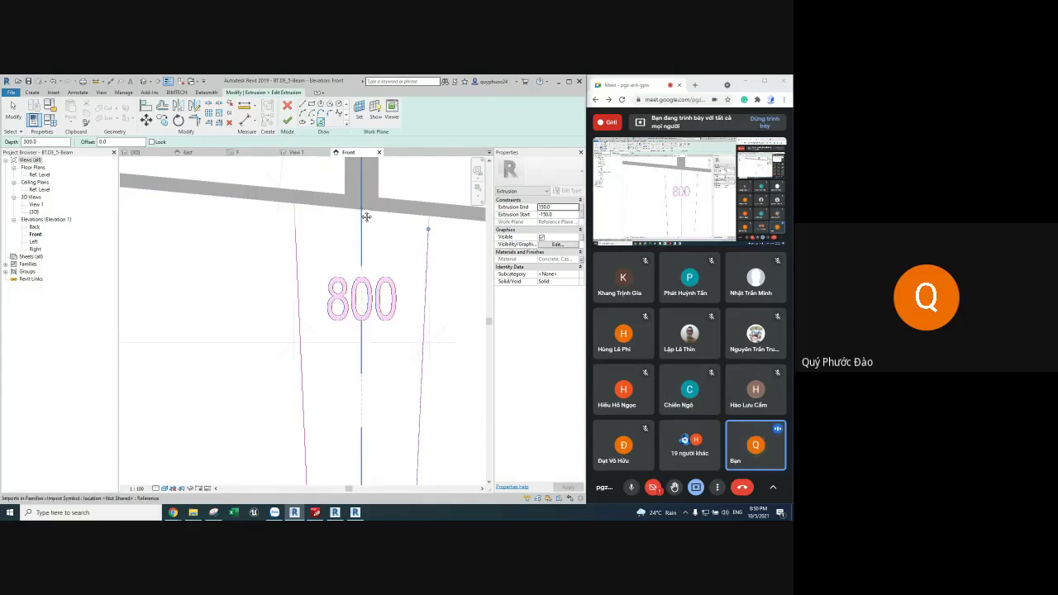
middle_click_drag(355, 212, 350, 245)
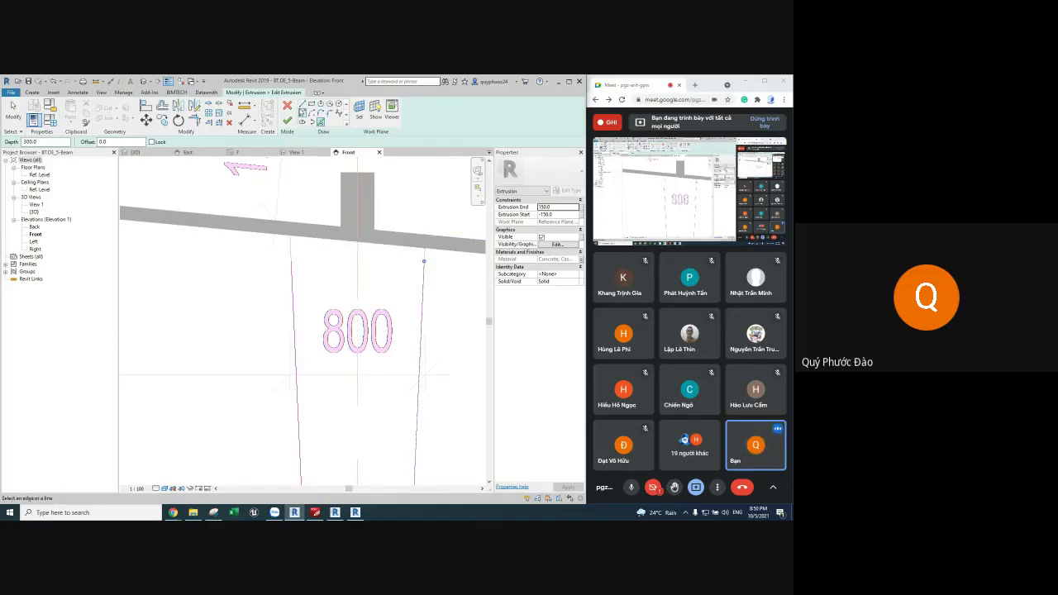
key("l")
key("i")
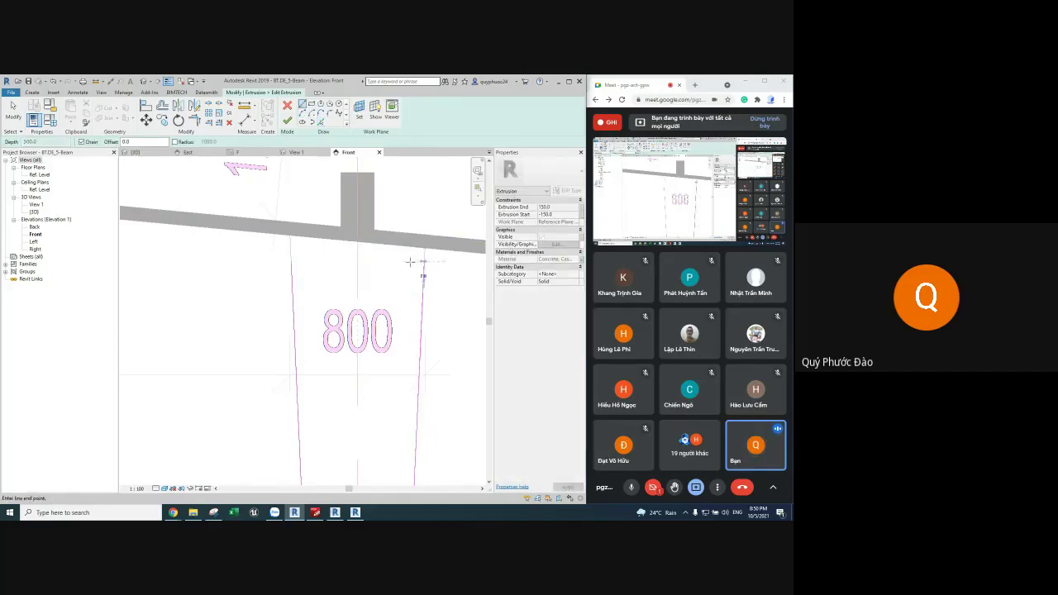
left_click(424, 262)
left_click(300, 264)
key("Escape")
key("Escape")
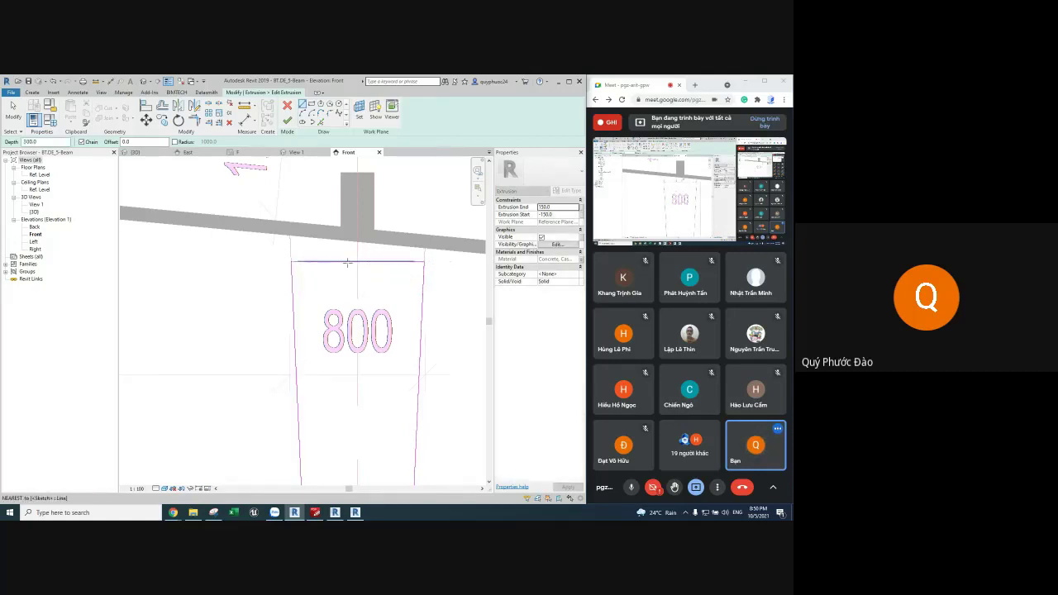
Step: Pick the floor line as the outline's bottom edge
scroll(337, 257, "down", 3)
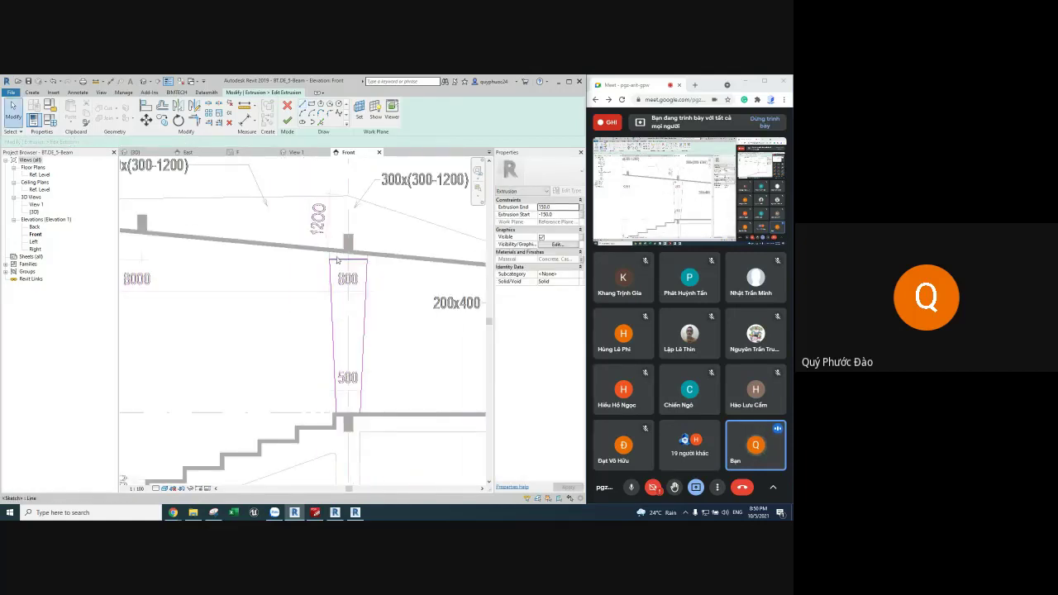
scroll(337, 260, "up", 2)
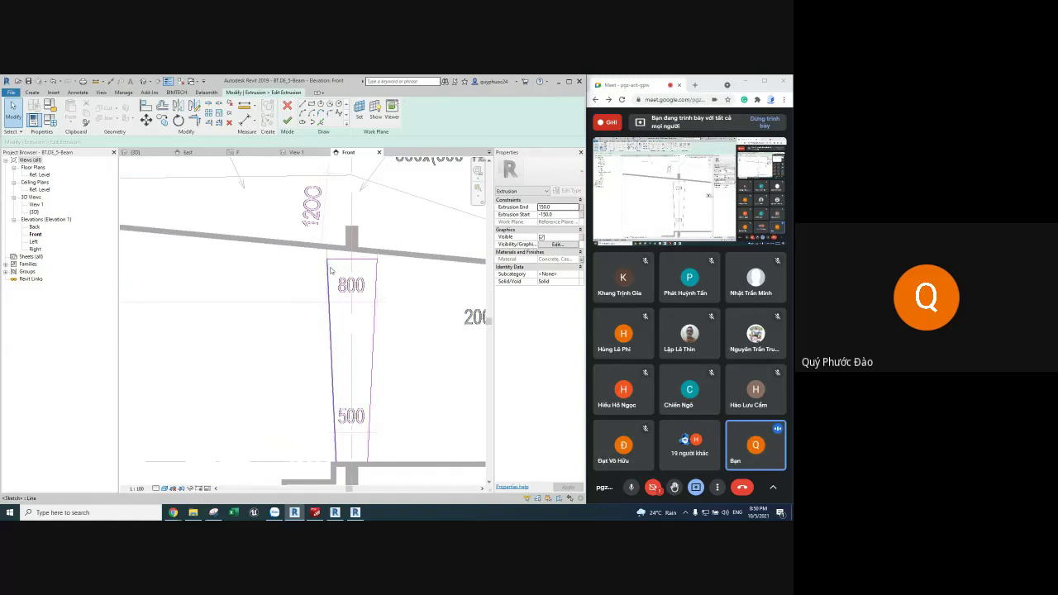
scroll(334, 256, "up", 2)
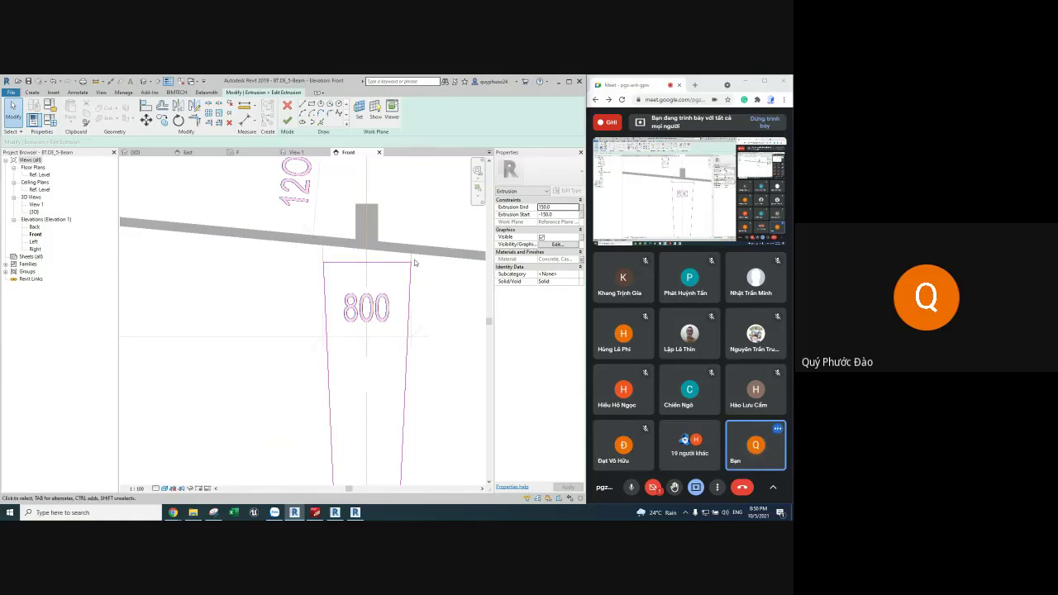
scroll(416, 261, "down", 3)
middle_click_drag(376, 242, 341, 153)
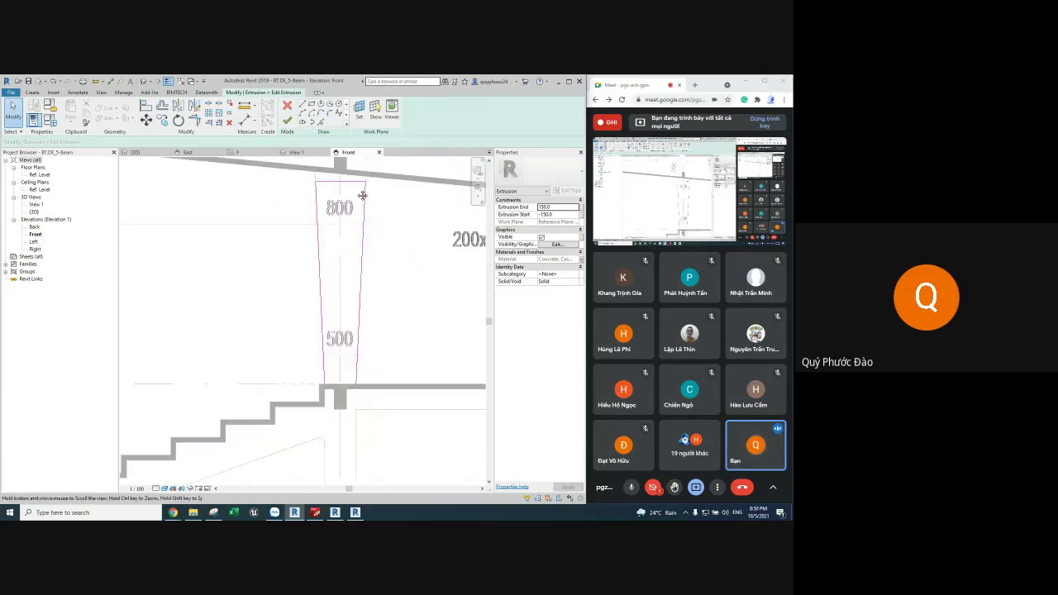
left_click(320, 123)
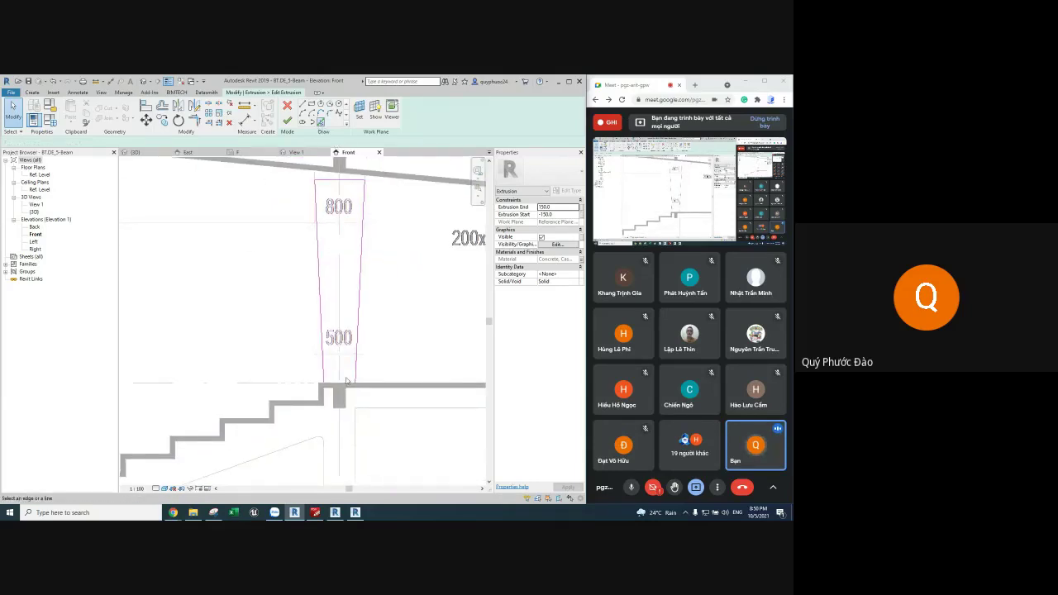
scroll(341, 377, "up", 2)
Step: Trim the bottom line into corners with both sloped edges using Trim/Extend (TR)
key("t")
key("r")
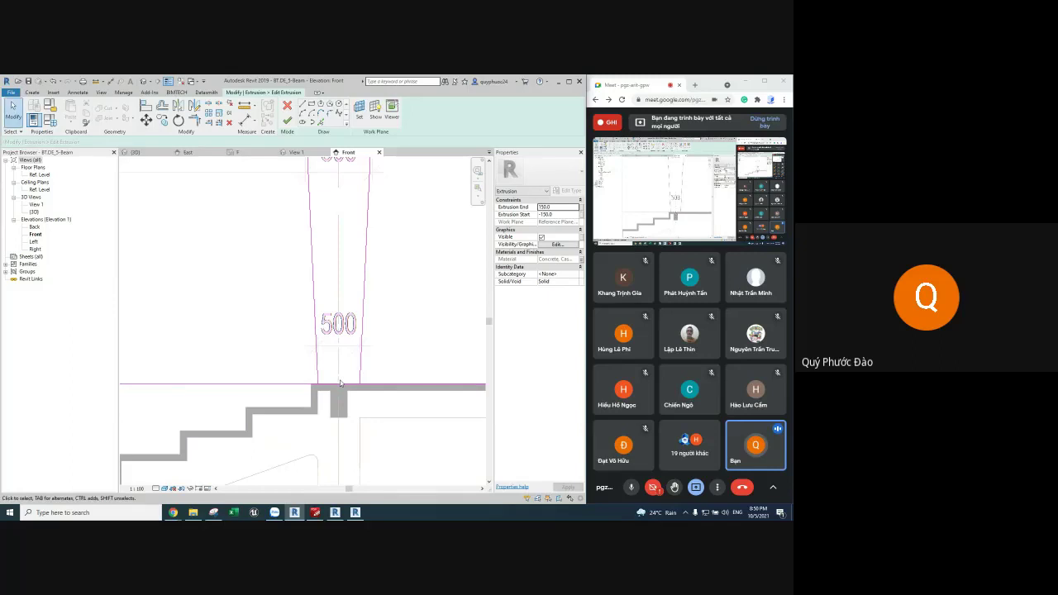
left_click(319, 379)
left_click(327, 385)
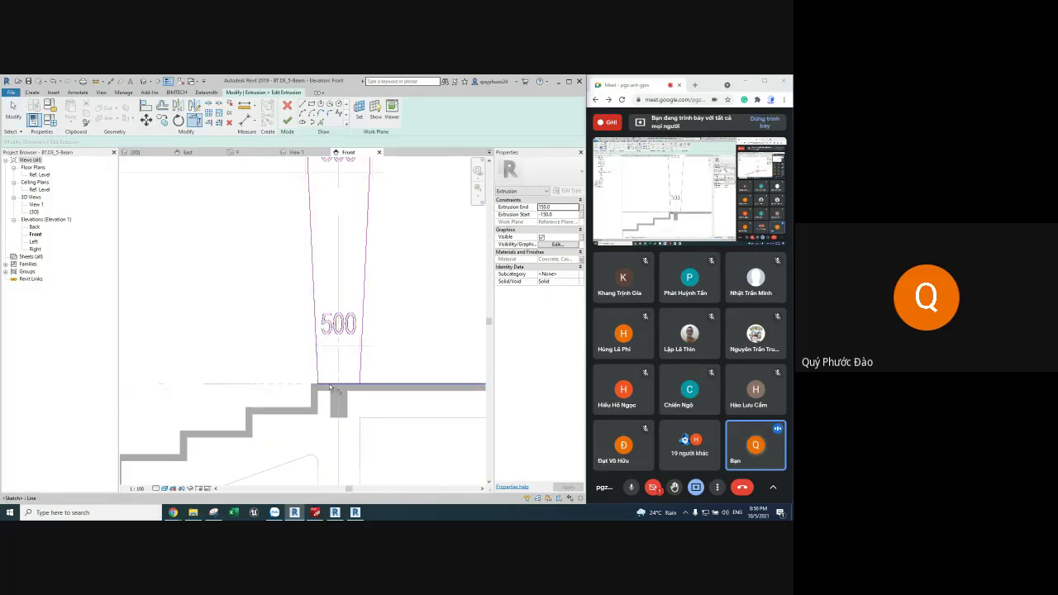
left_click(347, 386)
left_click(361, 376)
scroll(365, 374, "down", 3)
scroll(364, 364, "down", 2)
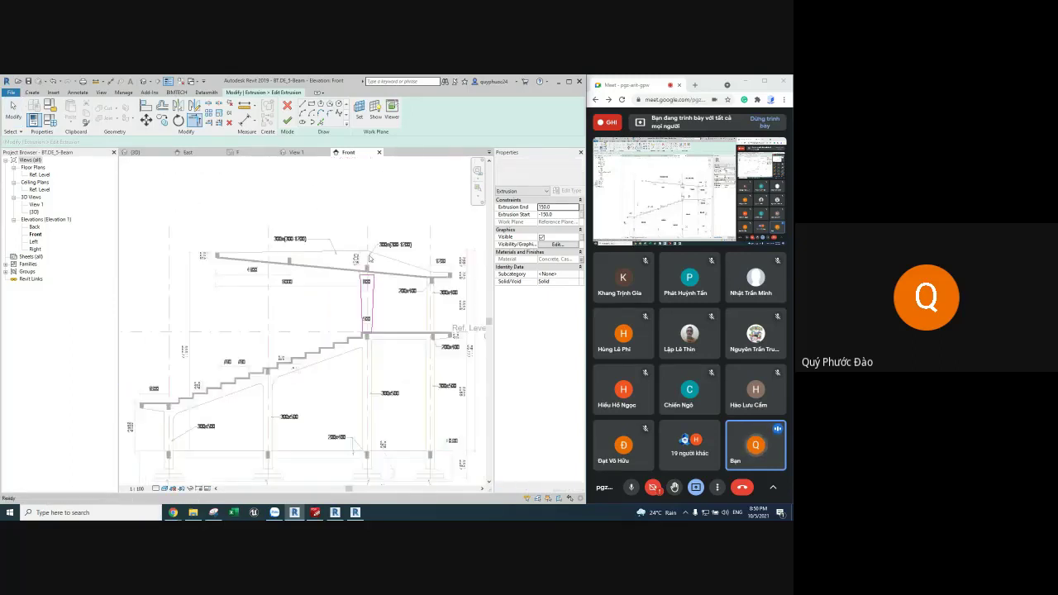
Step: Finish the sketch and orbit the tapered beam solid in 3D View 1
left_click(286, 122)
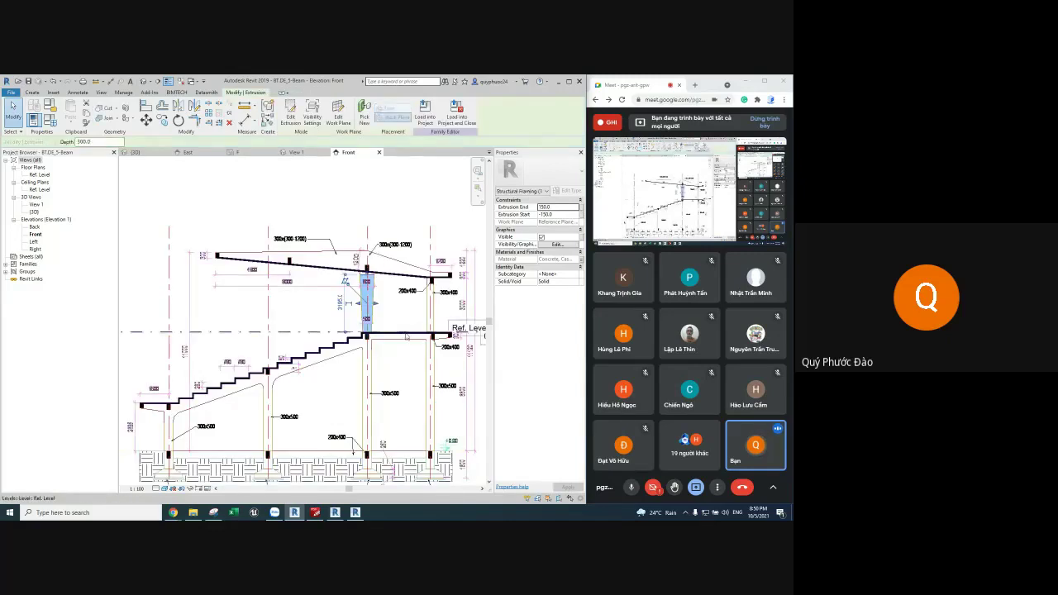
double_click(35, 204)
middle_click_drag(287, 255, 392, 255, "shift")
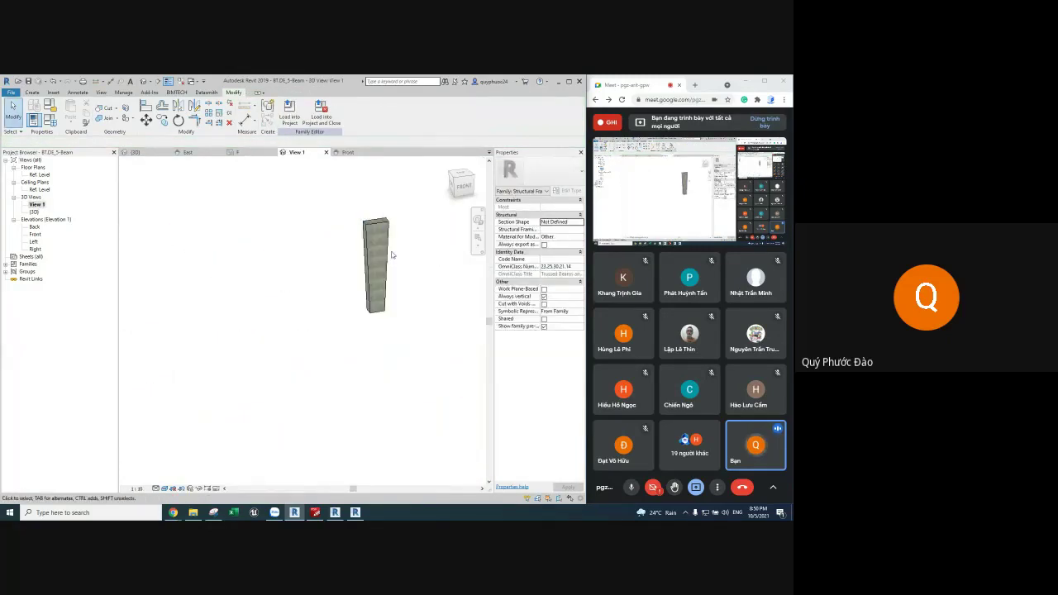
Step: Save the family as BT.DE_5-Column.rfa
left_click(11, 92)
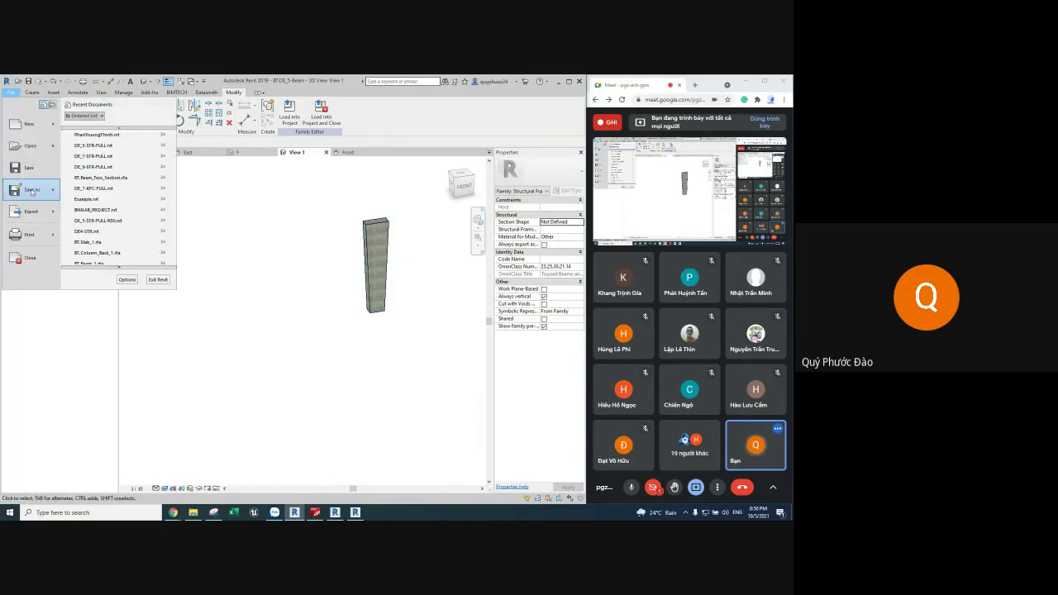
left_click(103, 169)
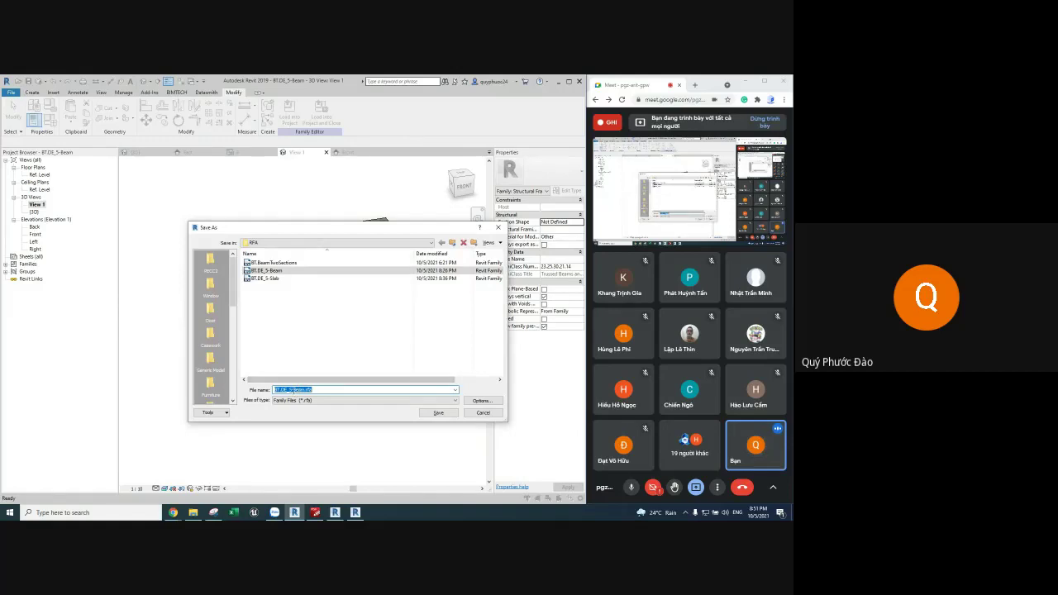
left_click(295, 389)
type("Column")
left_click(484, 402)
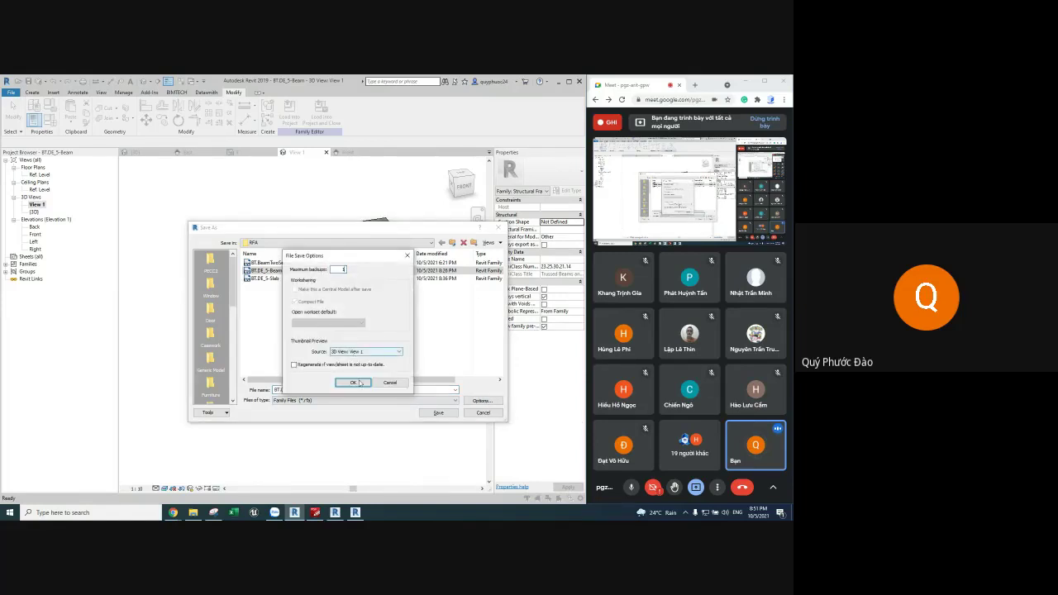
left_click(352, 382)
left_click(438, 412)
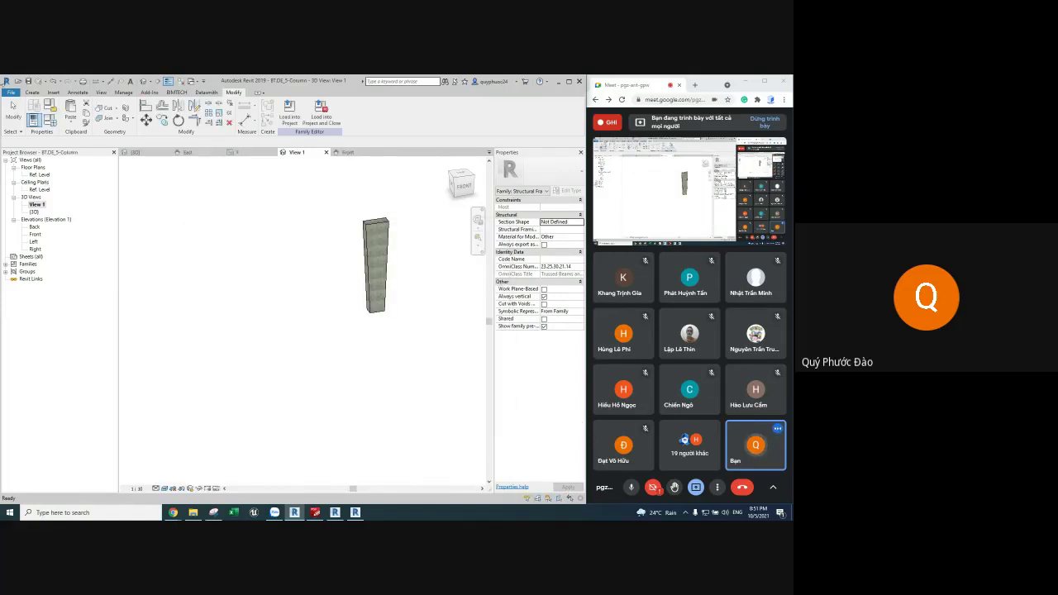
Step: Save the family again as BT.DE_5-Beam_Roof.rfa
left_click(12, 92)
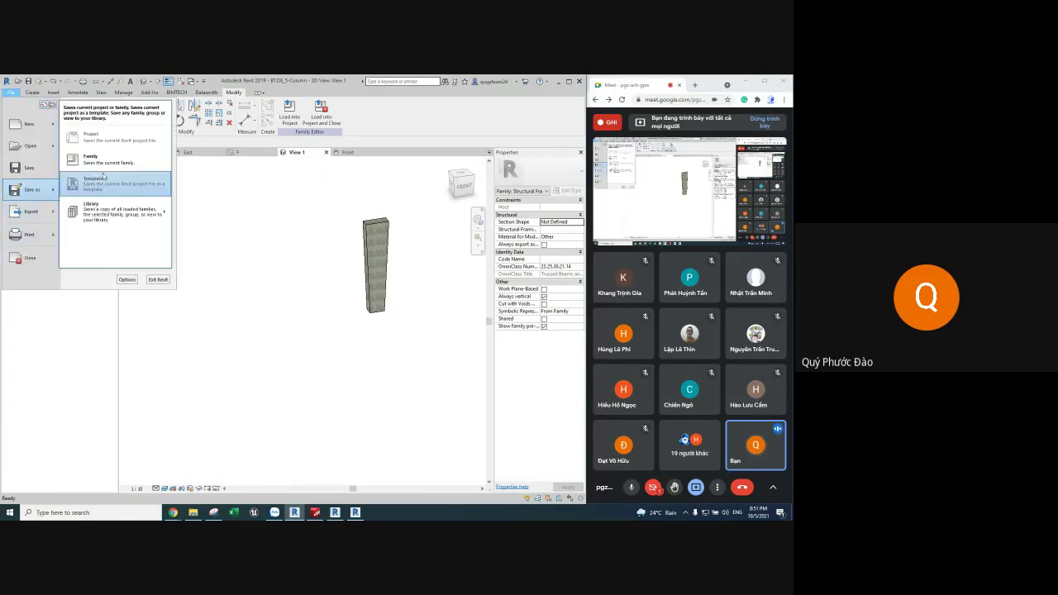
left_click(109, 163)
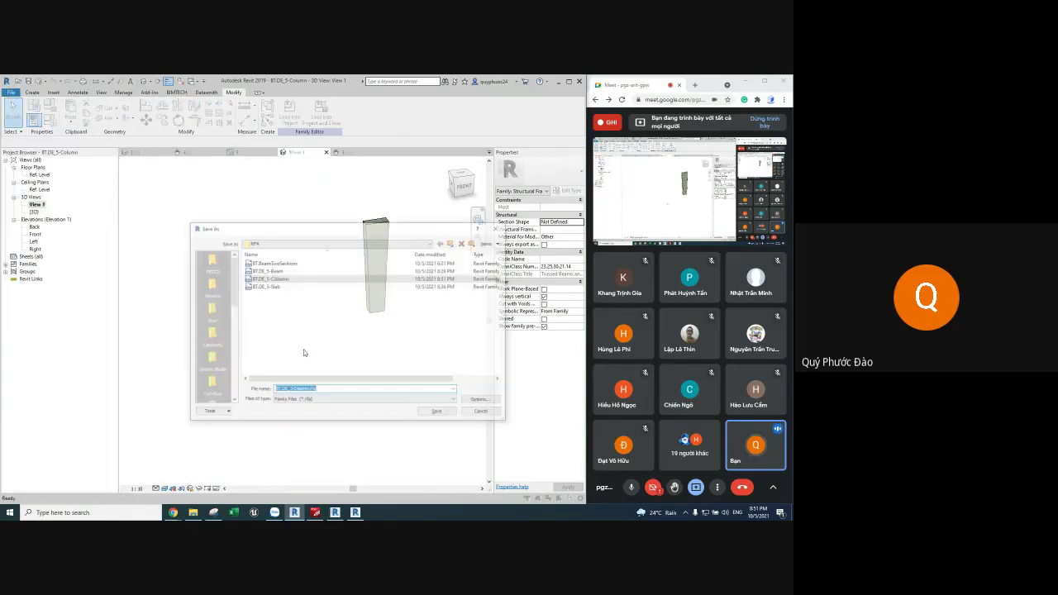
left_click_drag(311, 389, 295, 389)
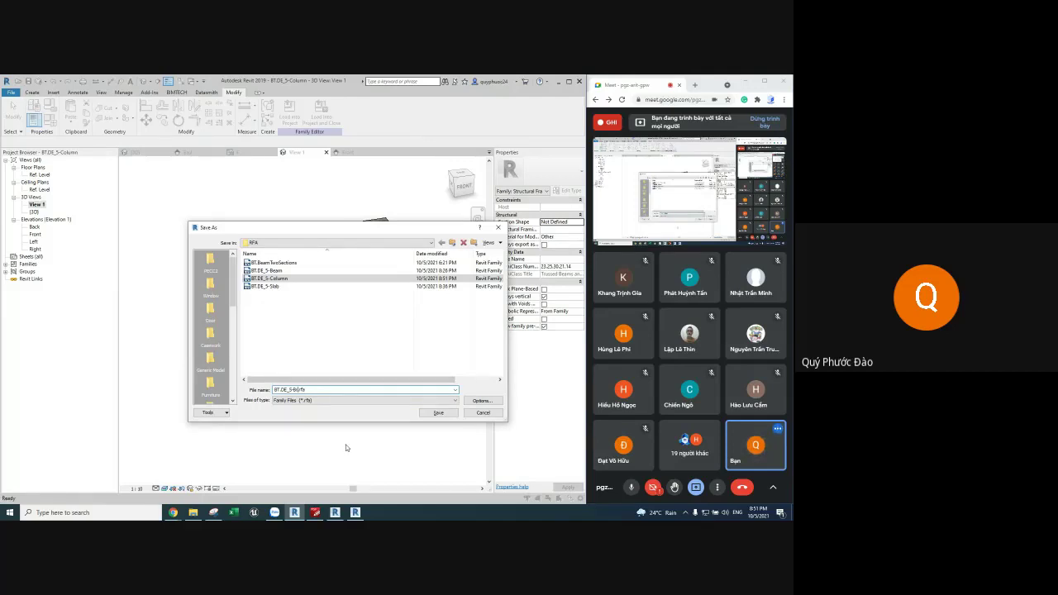
type("am_Roo")
type("f")
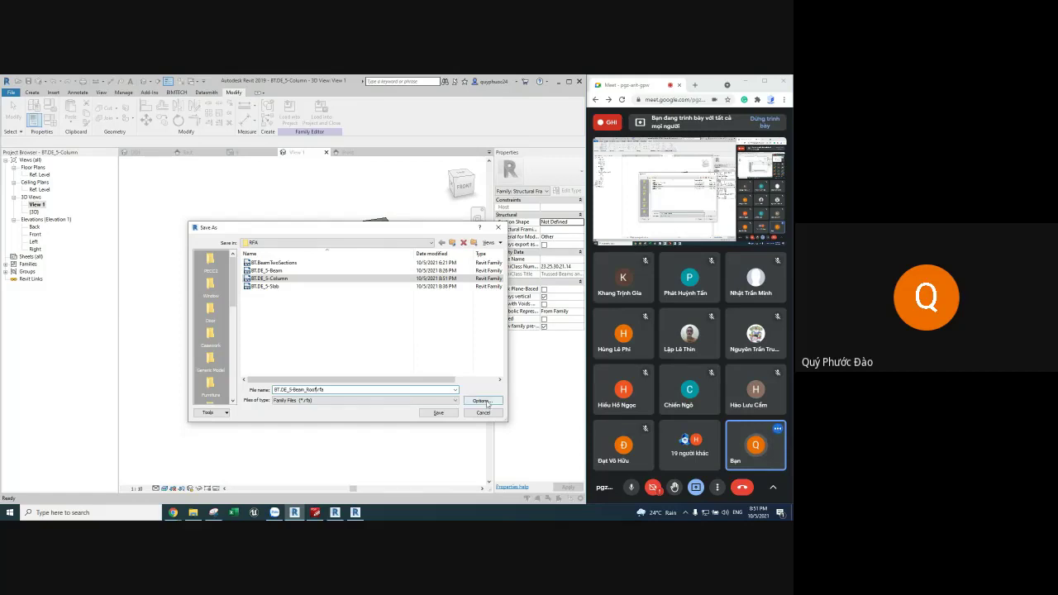
left_click(482, 400)
left_click(352, 383)
Step: Open the Front elevation and zoom around it
double_click(34, 233)
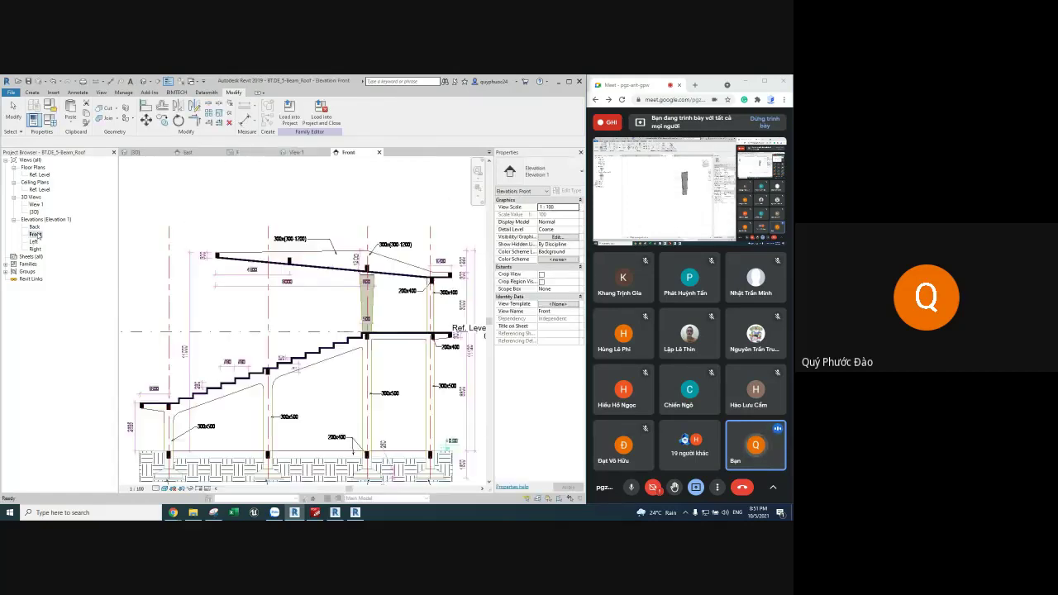
scroll(378, 269, "up", 3)
scroll(379, 268, "down", 2)
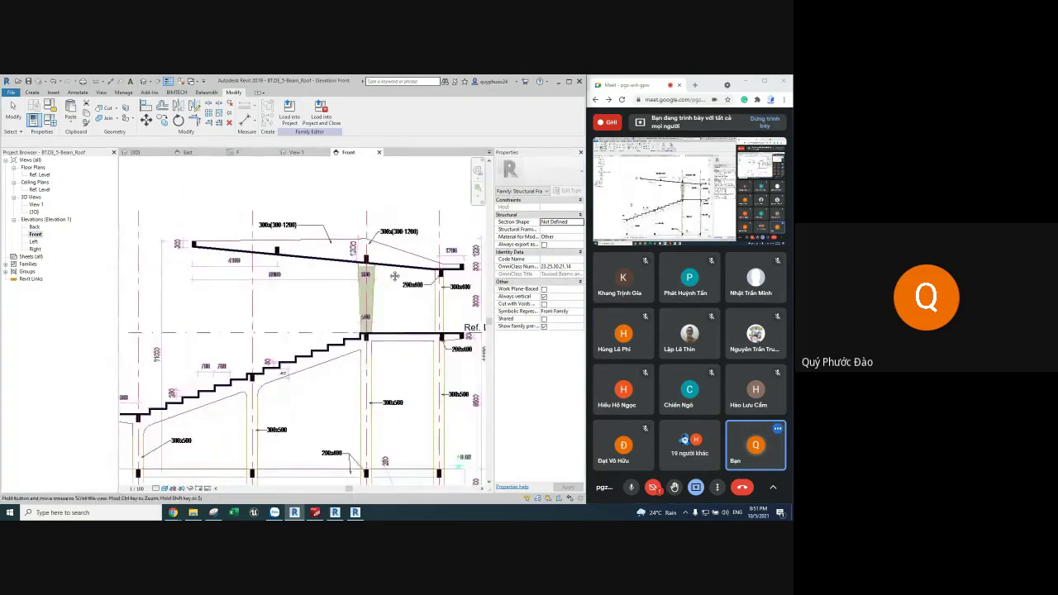
scroll(363, 273, "down", 2)
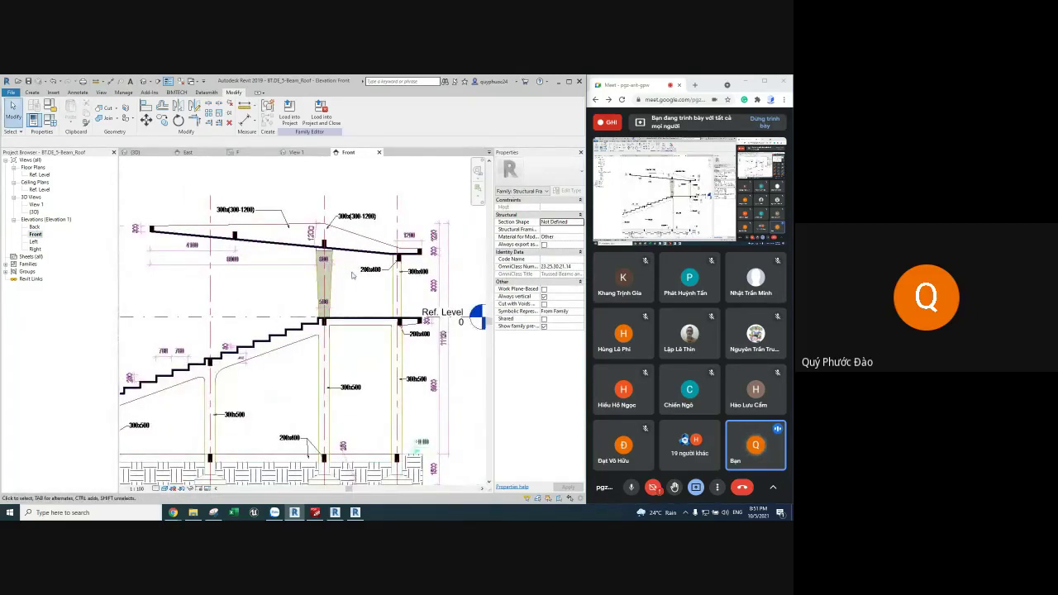
scroll(400, 260, "up", 3)
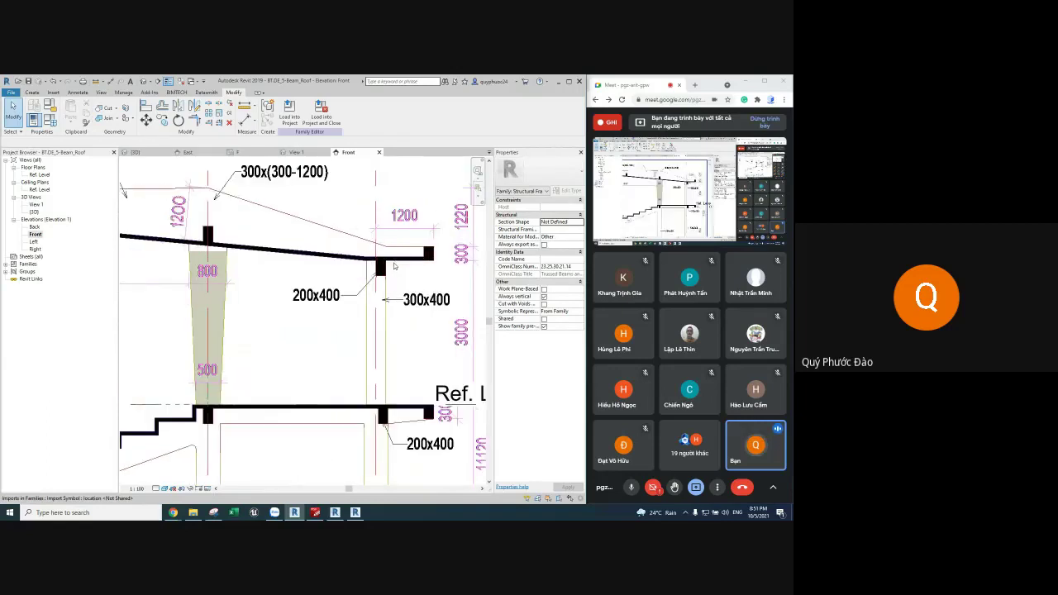
scroll(404, 250, "down", 2)
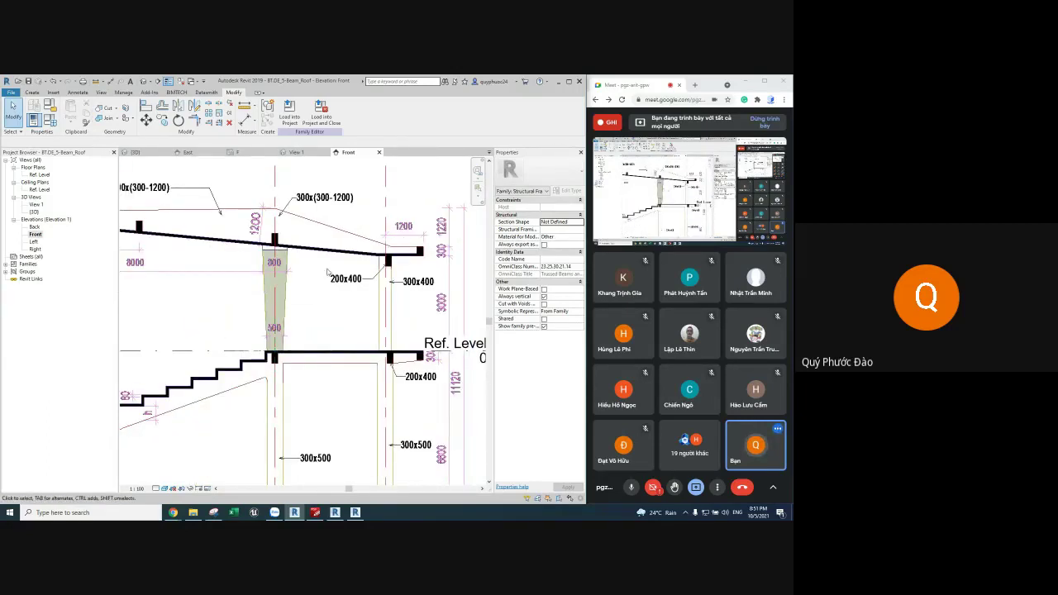
scroll(326, 265, "down", 3)
Step: Switch to the BT.DE_5-Column document and open its Front elevation and 3D View 1
left_click(14, 93)
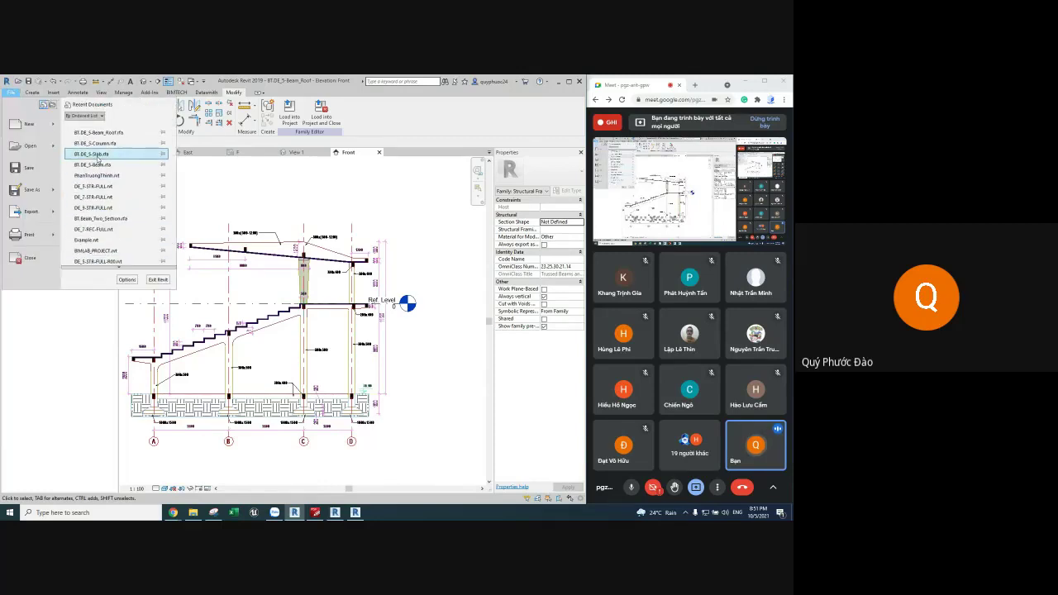
key("Escape")
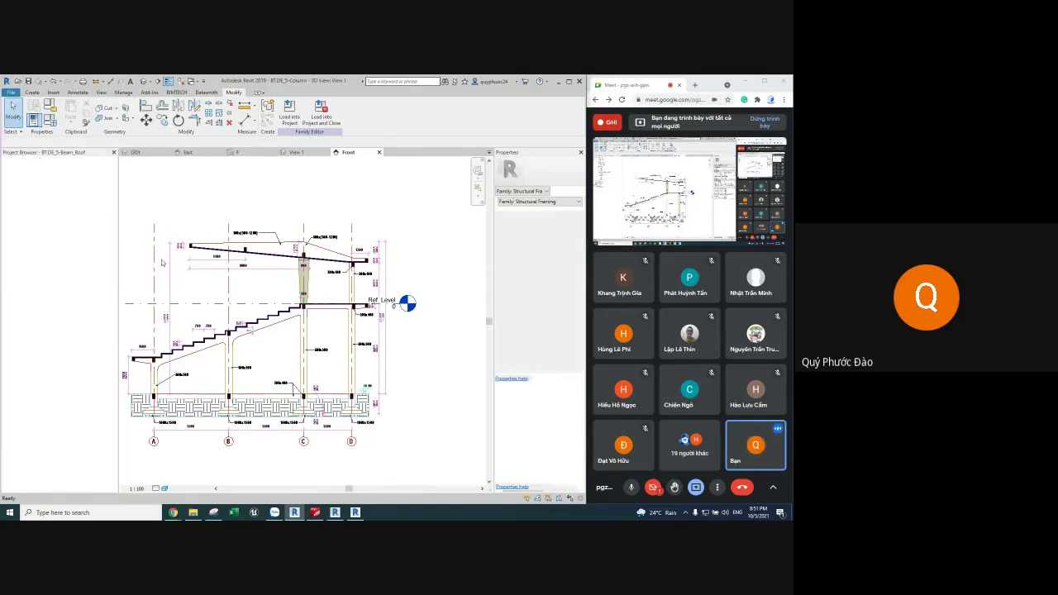
double_click(35, 234)
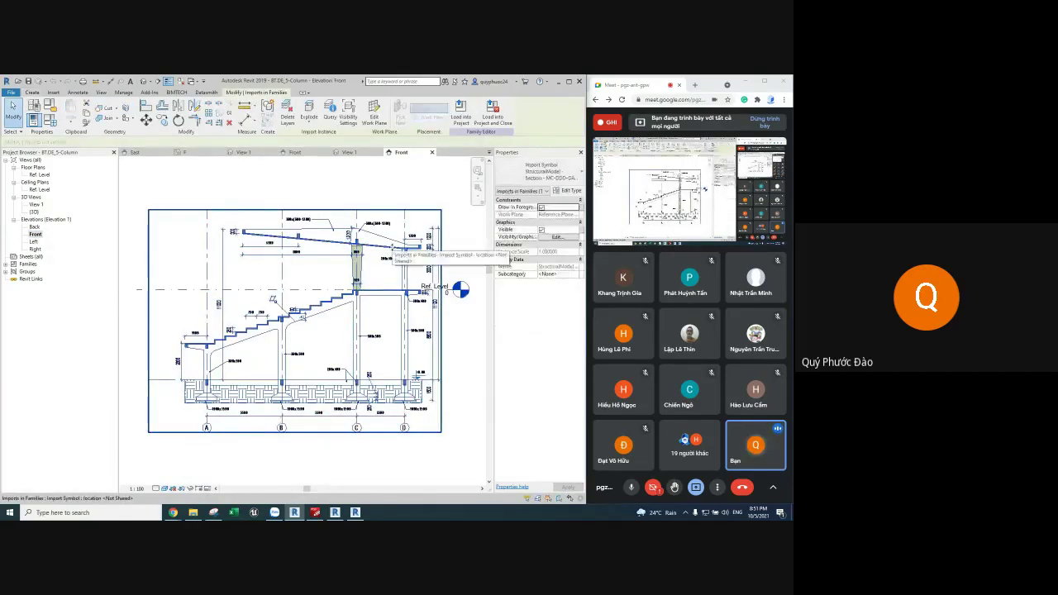
double_click(36, 205)
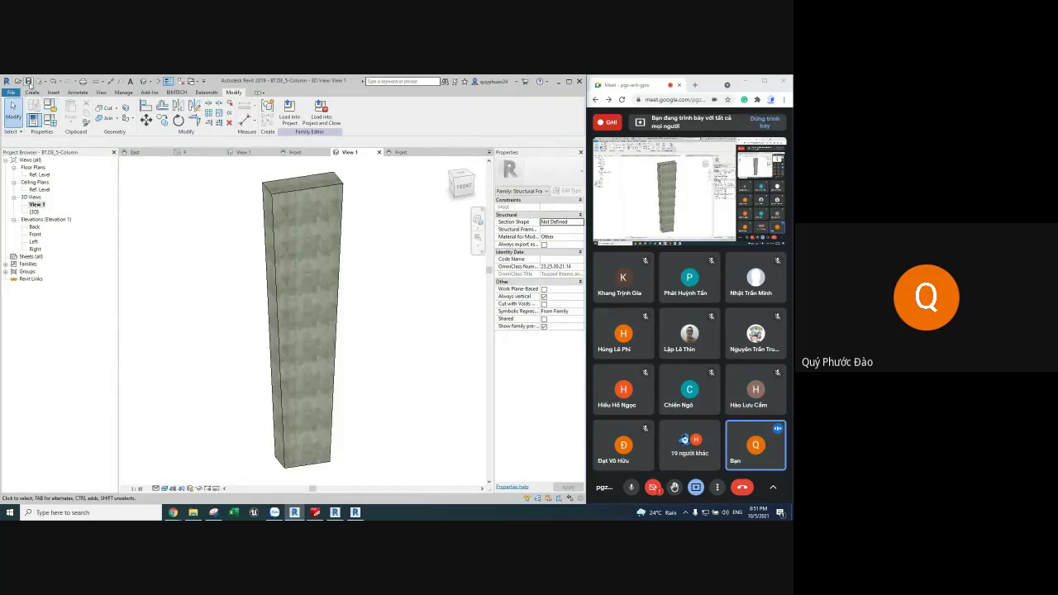
Step: Load BT.DE_5-Column into DE_5-STR-FULL and open Structural Plan F toward grids 3–5
left_click(321, 115)
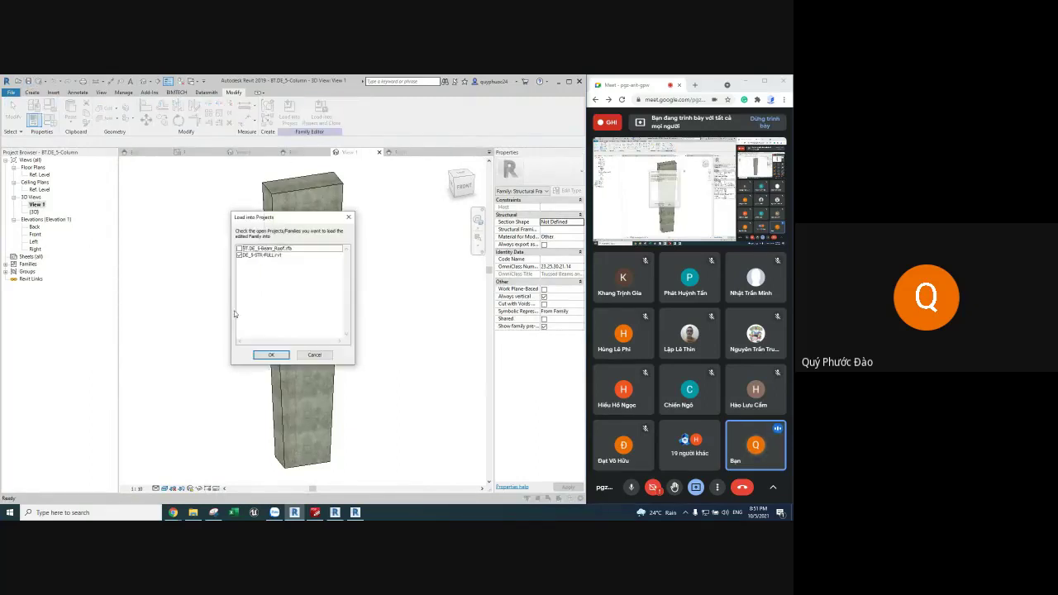
left_click(275, 355)
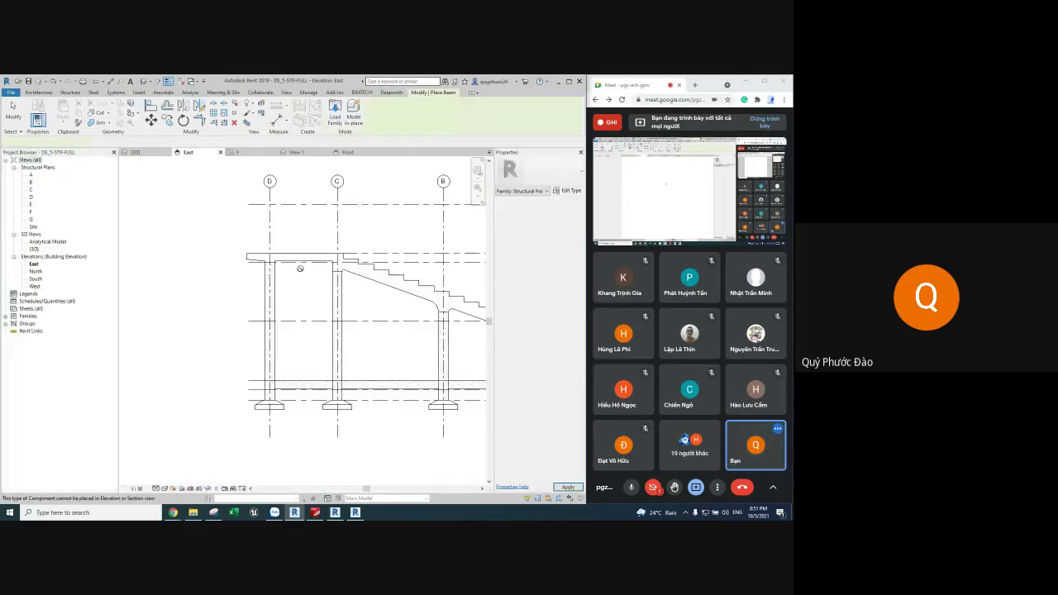
double_click(31, 212)
scroll(219, 324, "up", 3)
scroll(219, 324, "up", 3)
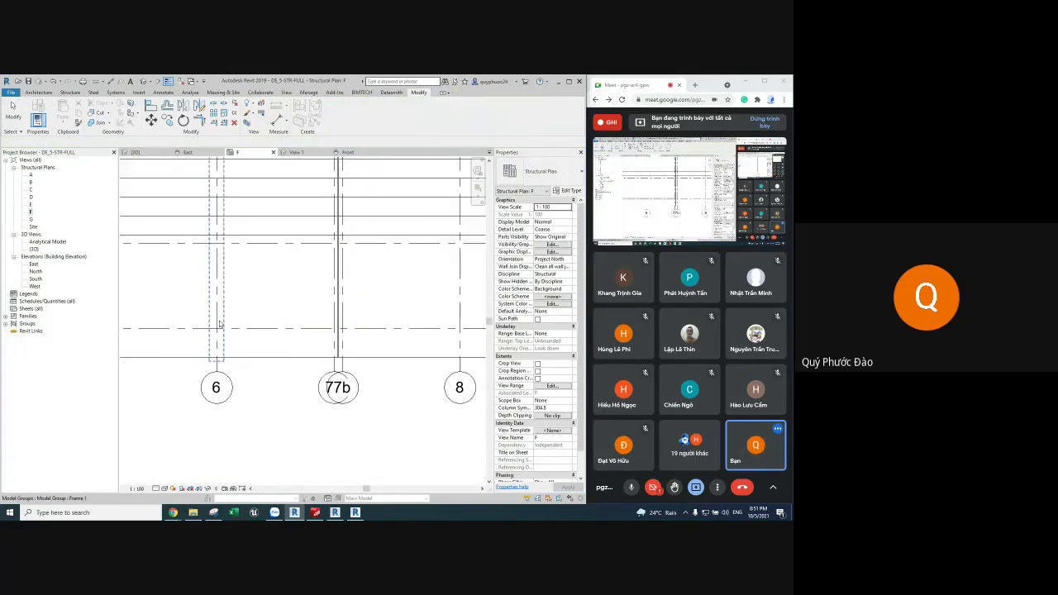
middle_click_drag(219, 324, 462, 324)
scroll(330, 323, "down", 5)
scroll(170, 272, "down", 2)
scroll(294, 322, "up", 5)
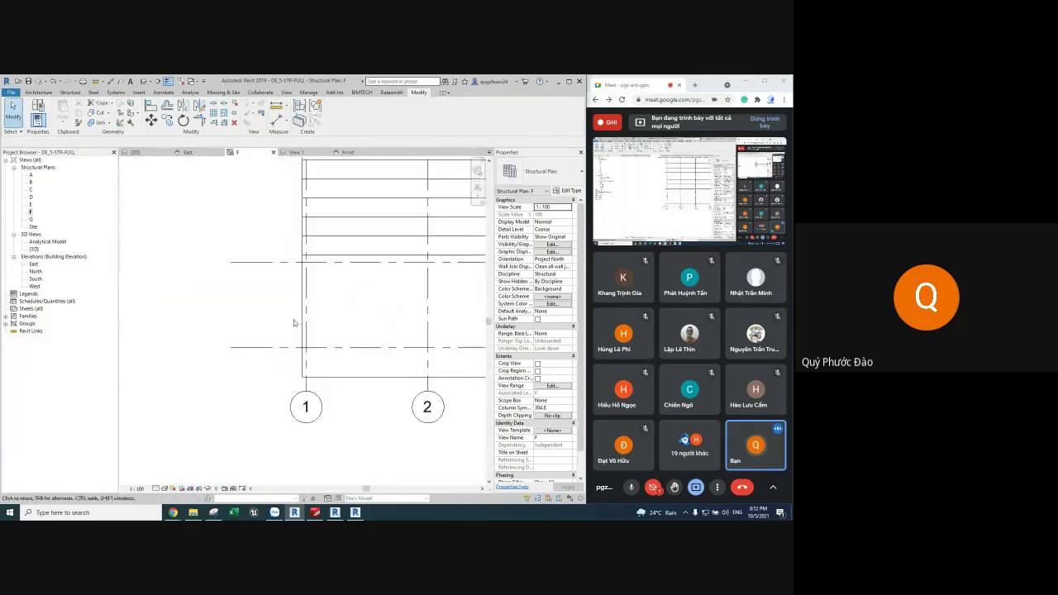
scroll(293, 322, "down", 2)
scroll(277, 297, "down", 2)
scroll(331, 310, "down", 3)
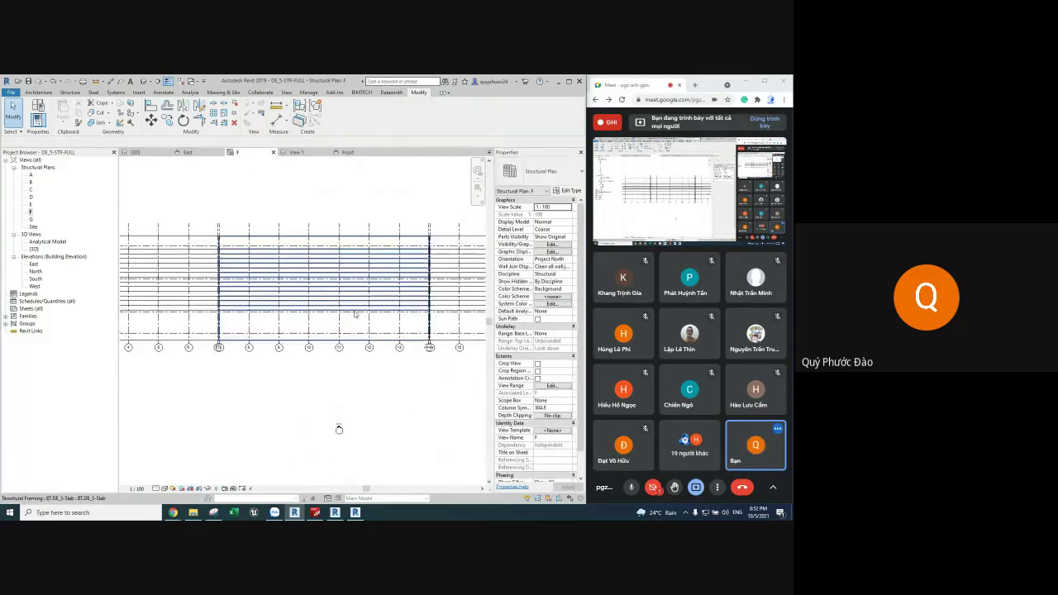
scroll(220, 307, "up", 2)
scroll(246, 310, "up", 2)
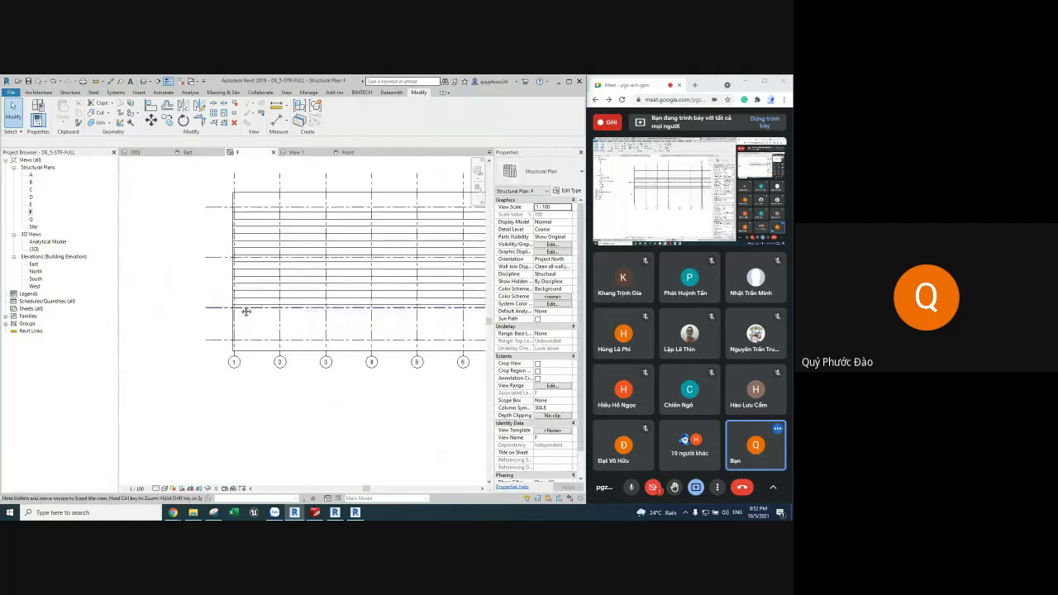
middle_click_drag(245, 310, 283, 311)
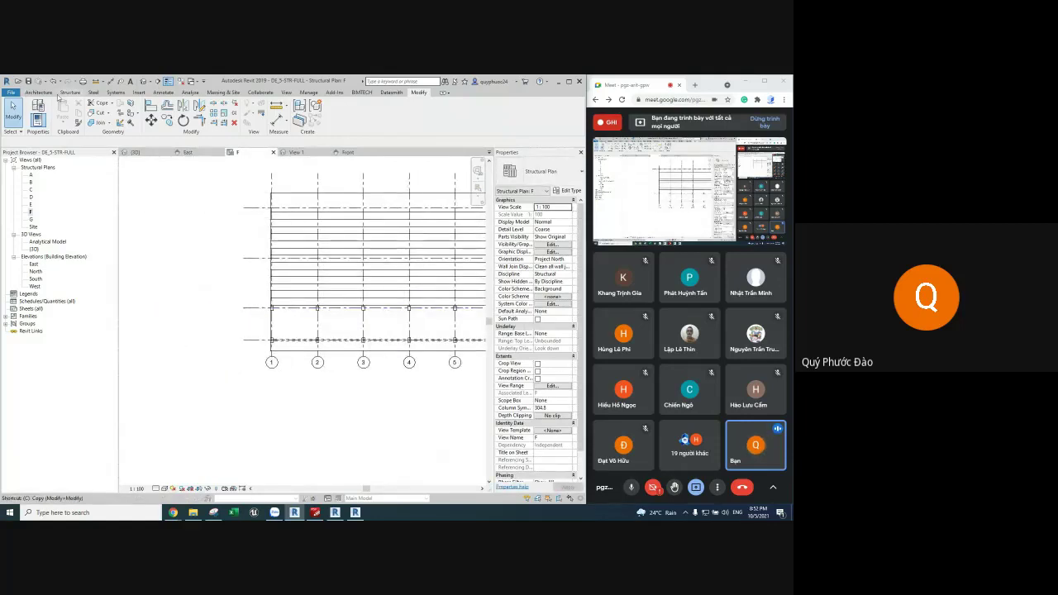
Step: Place one BT.DE_5-Column instance near grid 1 on Structural Plan F
left_click(71, 92)
left_click(33, 112)
scroll(250, 298, "up", 2)
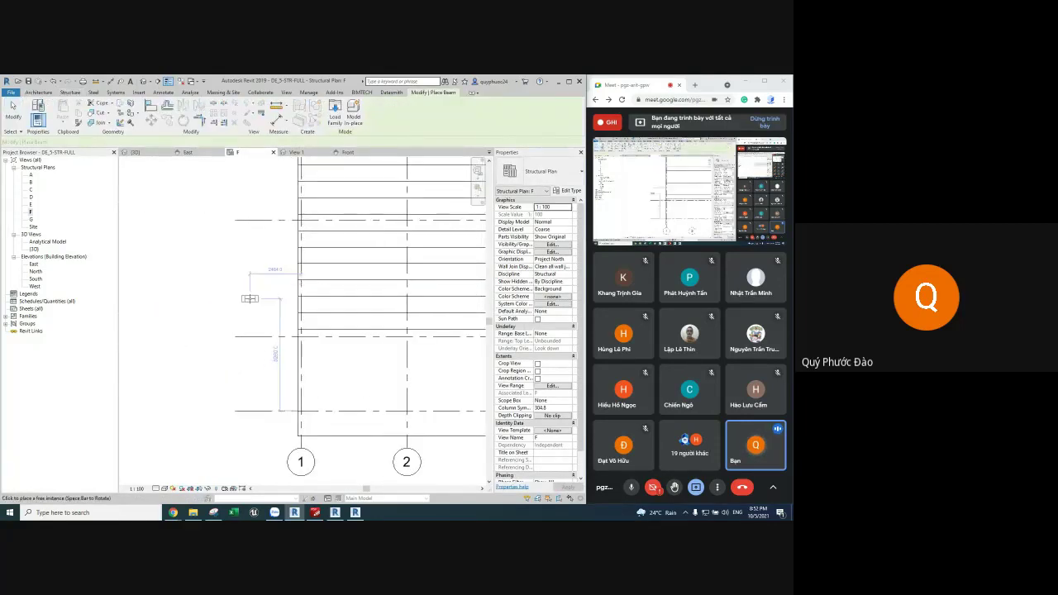
scroll(299, 325, "up", 1)
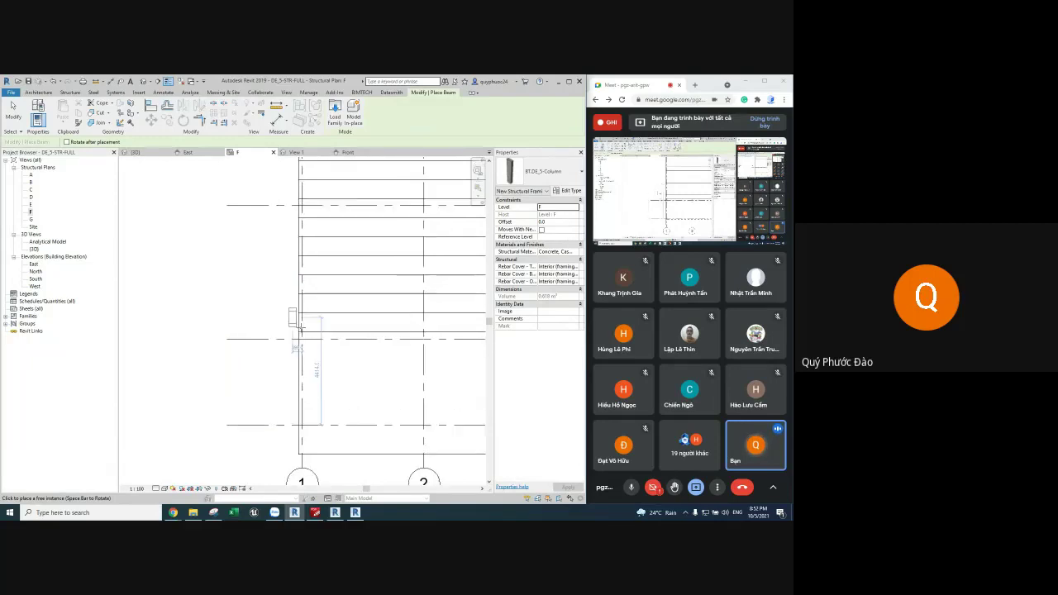
scroll(299, 328, "up", 2)
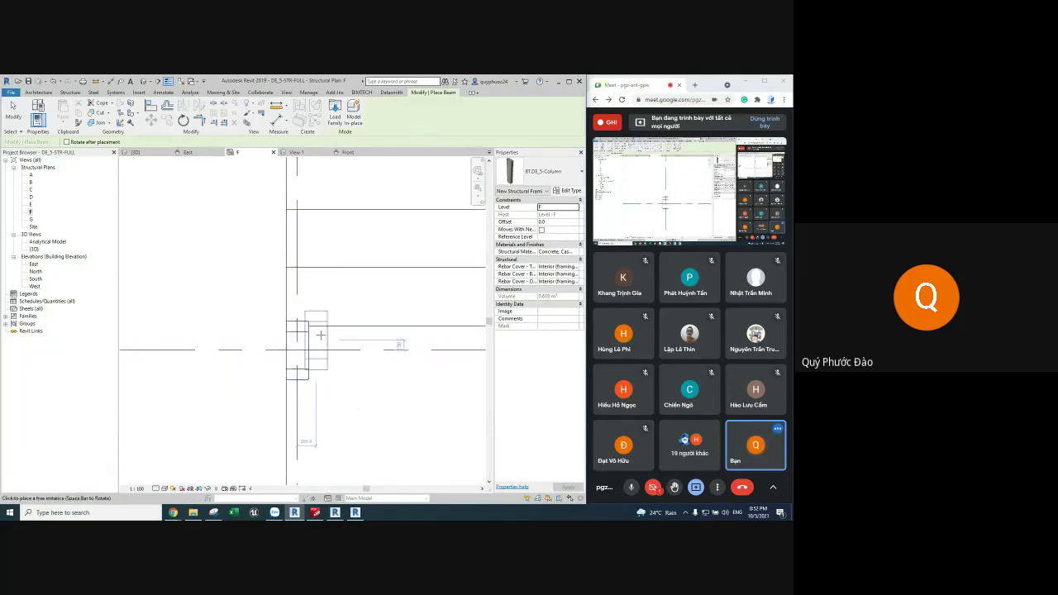
key("Escape")
key("Escape")
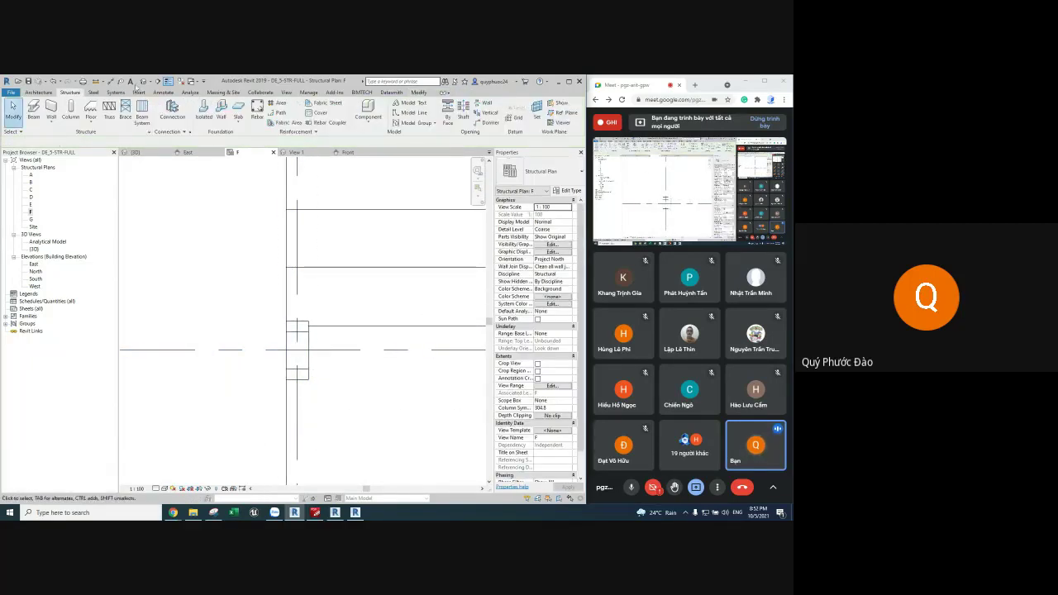
left_click(143, 81)
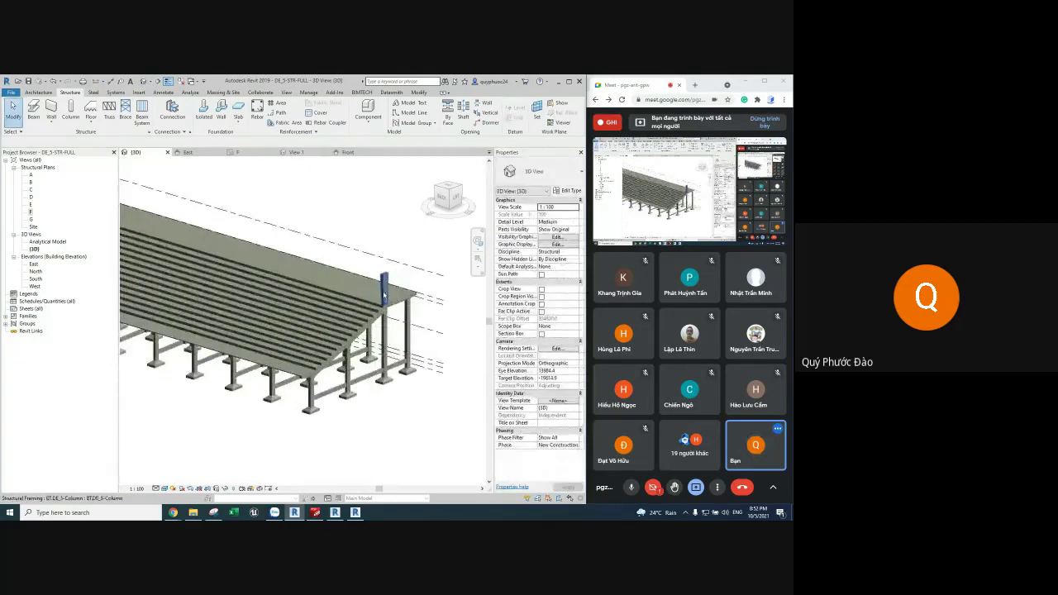
Step: Orbit the project's 3D view to check the placed column, then return to the Beam_Roof Front elevation
scroll(387, 311, "up", 1)
scroll(387, 311, "up", 3)
scroll(387, 311, "up", 2)
middle_click_drag(387, 310, 317, 271, "shift")
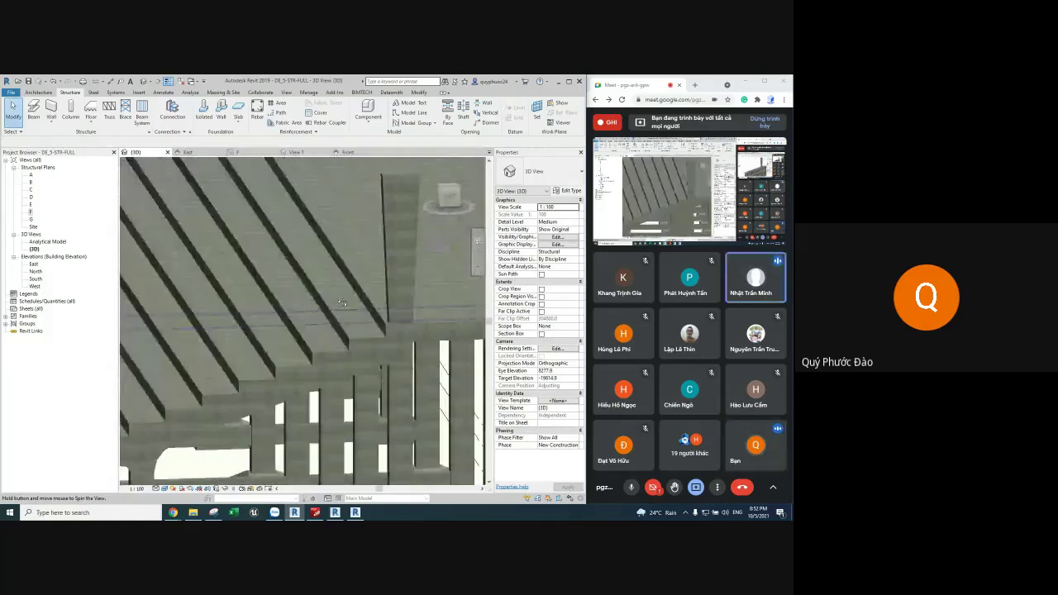
middle_click_drag(317, 271, 313, 337, "shift")
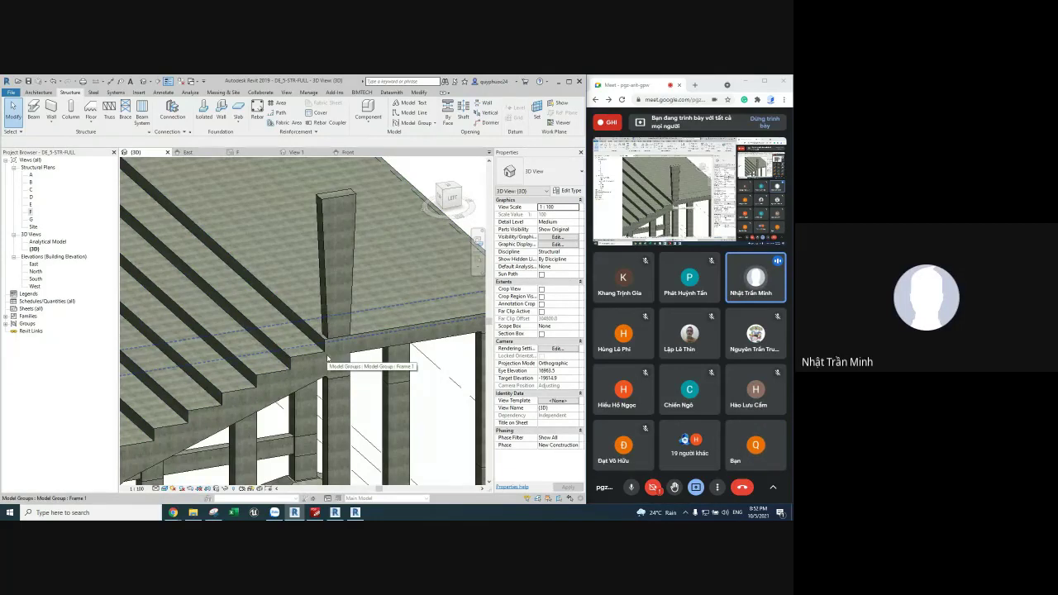
left_click(335, 273)
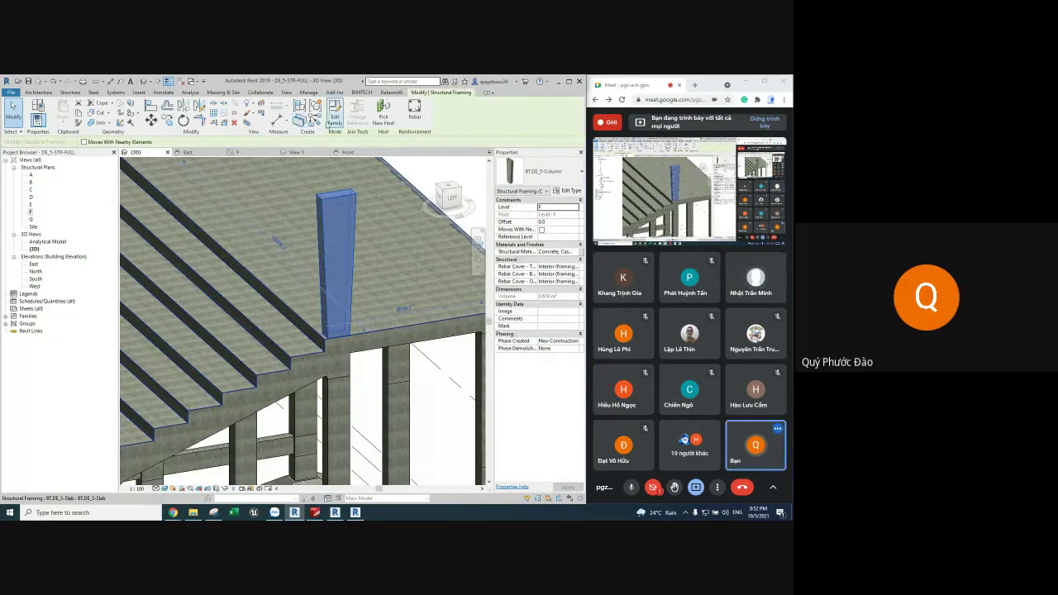
left_click(348, 153)
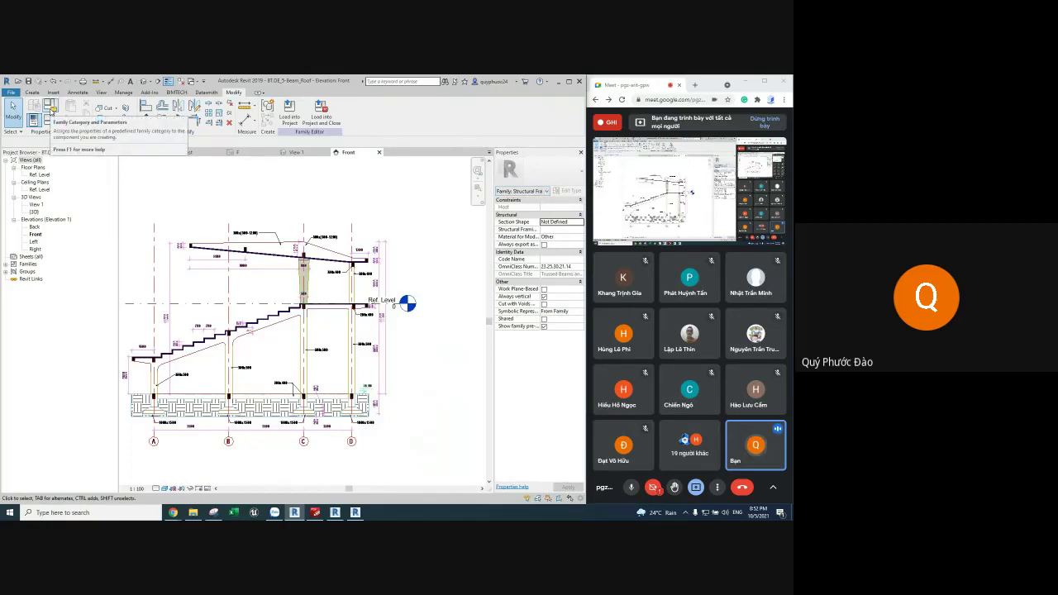
left_click(49, 109)
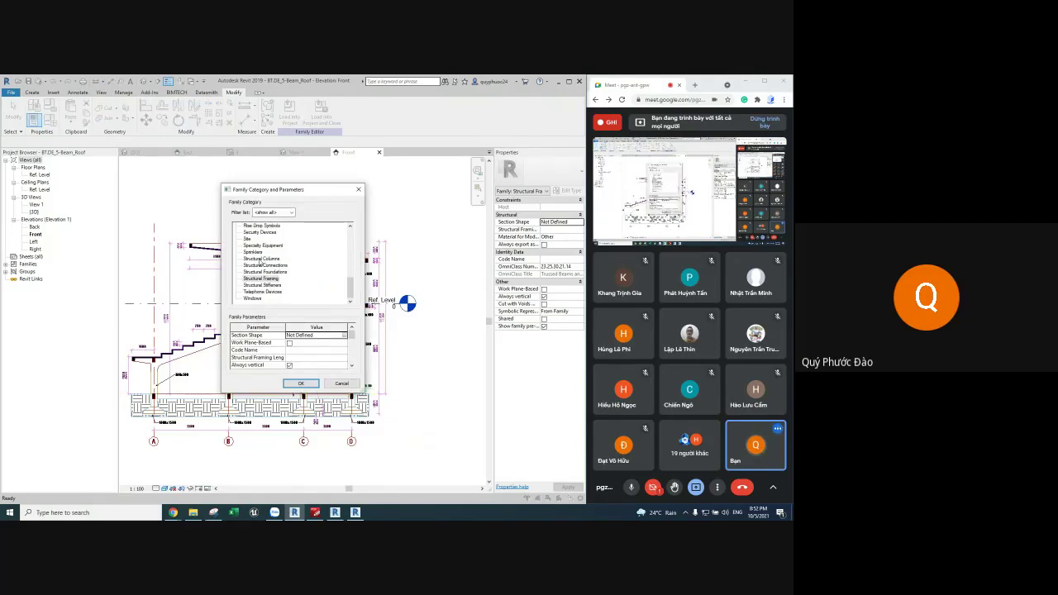
left_click(262, 260)
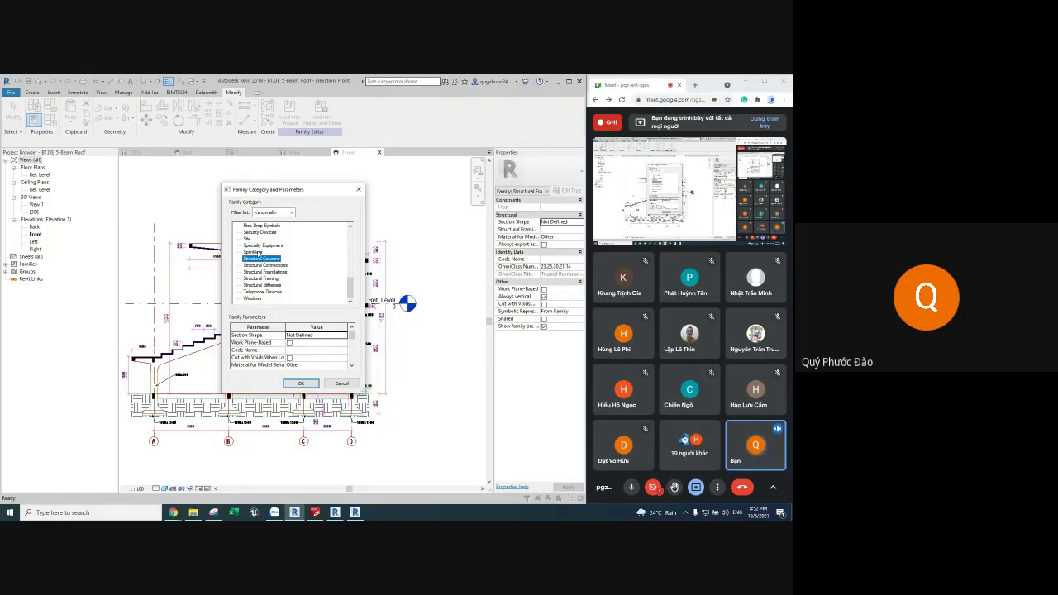
scroll(268, 262, "up", 2)
scroll(267, 260, "up", 2)
scroll(266, 259, "up", 2)
scroll(264, 259, "up", 2)
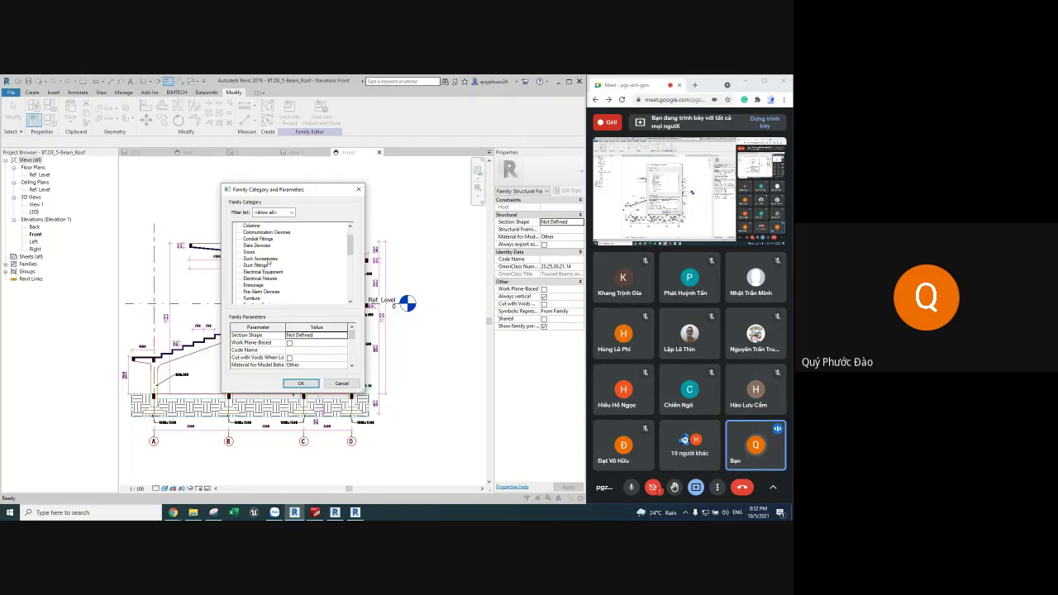
scroll(265, 258, "up", 2)
left_click(358, 189)
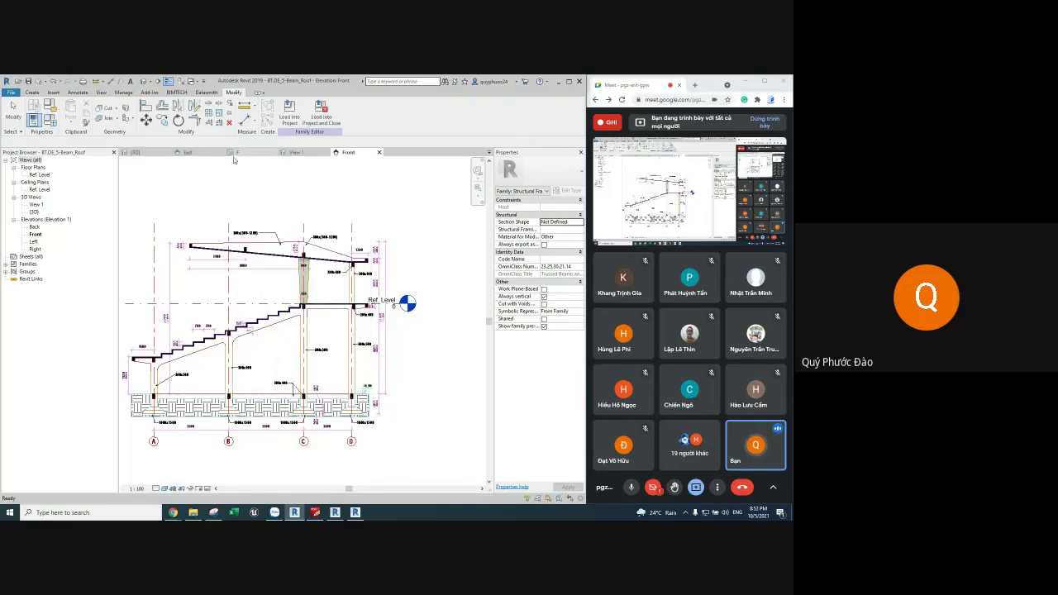
left_click(147, 154)
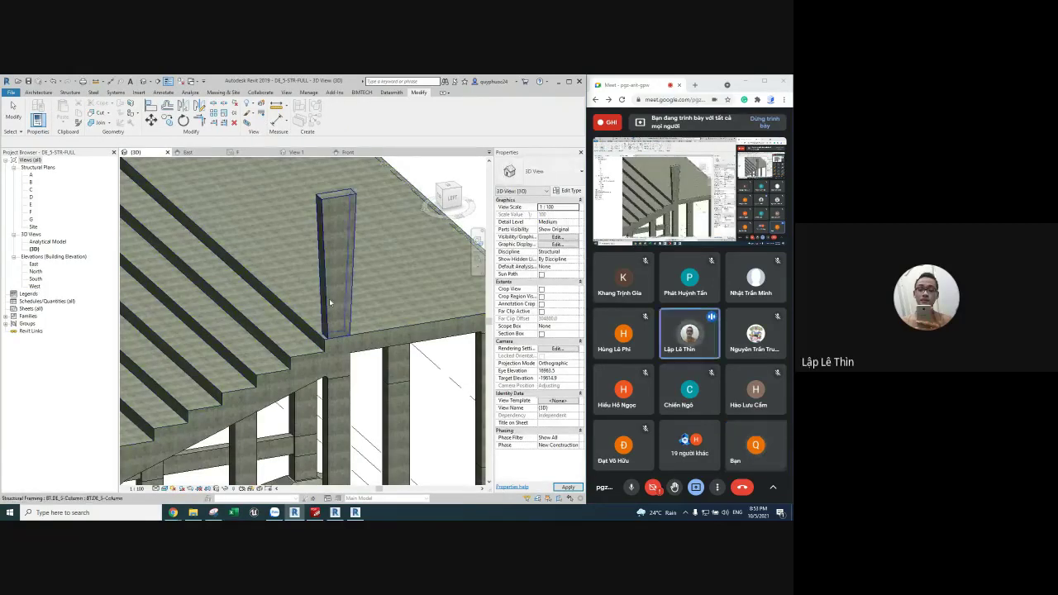
Step: Select the placed tapered column and orbit the 3D view around it
left_click(329, 303)
middle_click_drag(330, 302, 297, 322, "shift")
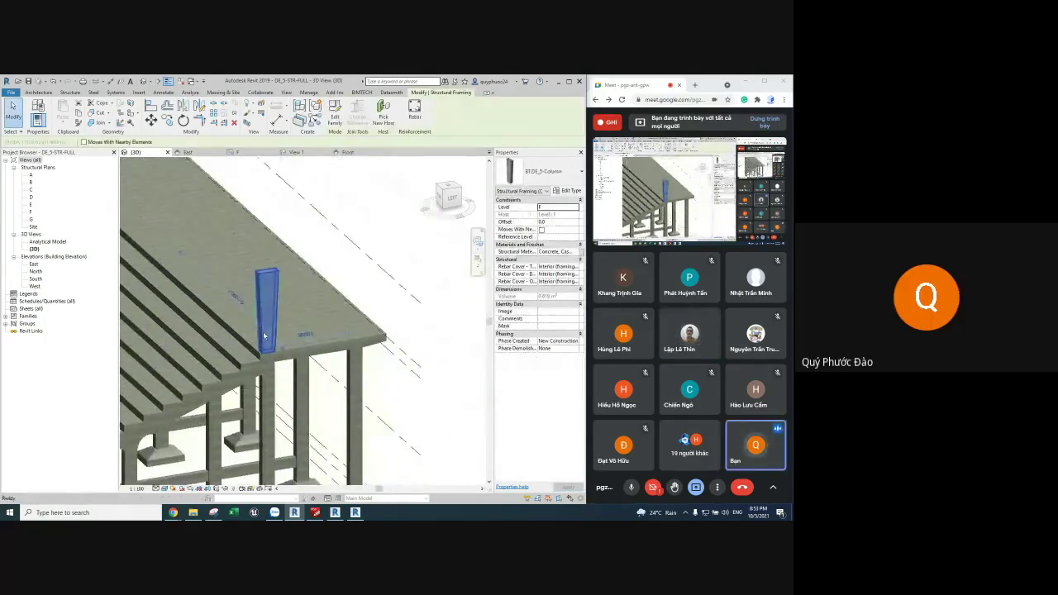
key("Escape")
scroll(273, 330, "down", 3)
Step: Add the column to the Frame 1 group so it repeats along the deck, then go to Revit 2021
left_click(273, 331)
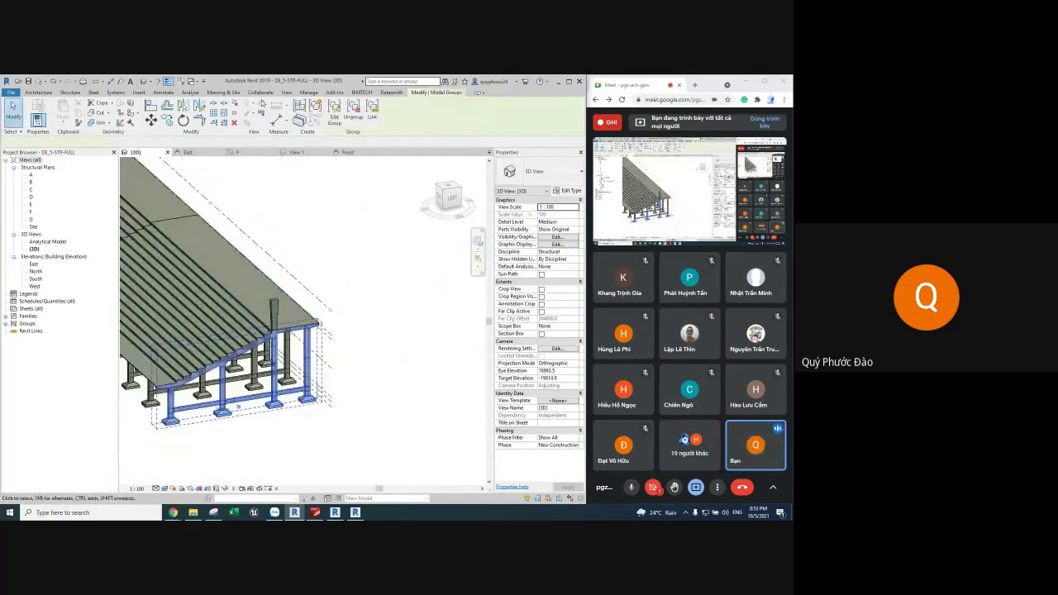
left_click(312, 116)
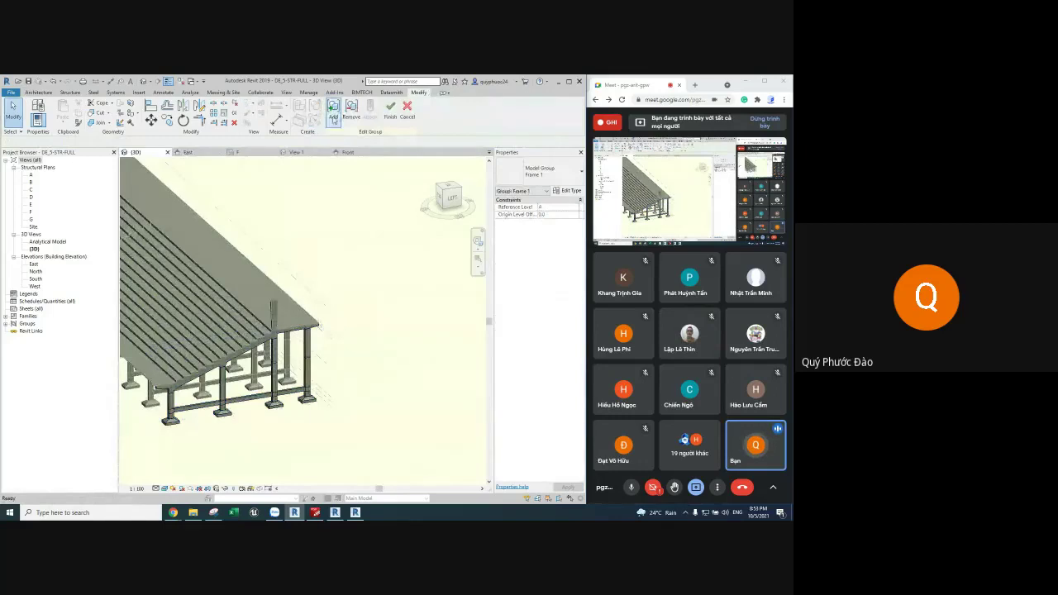
left_click(333, 108)
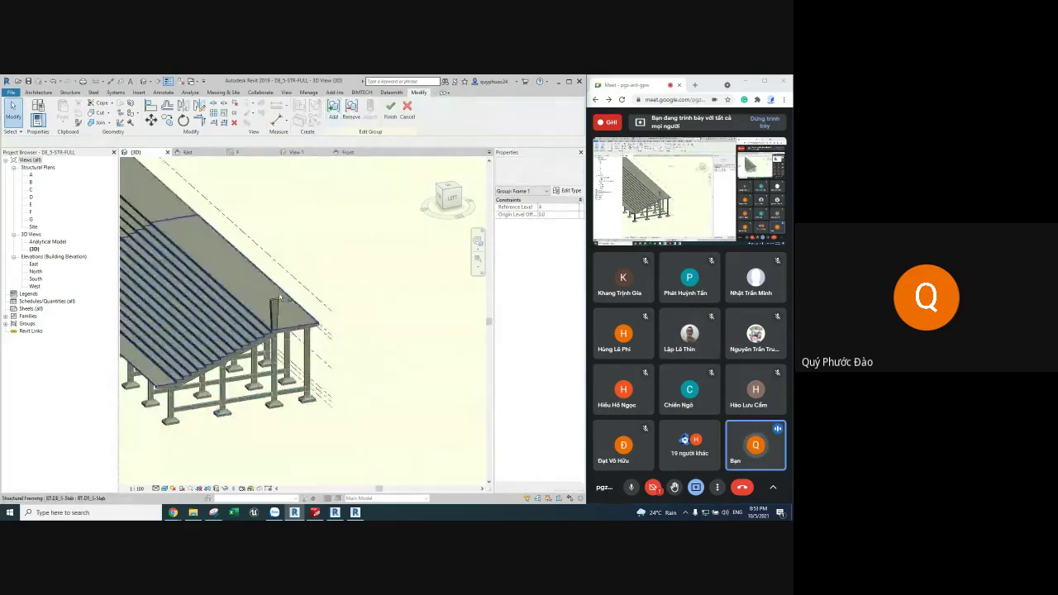
left_click(390, 107)
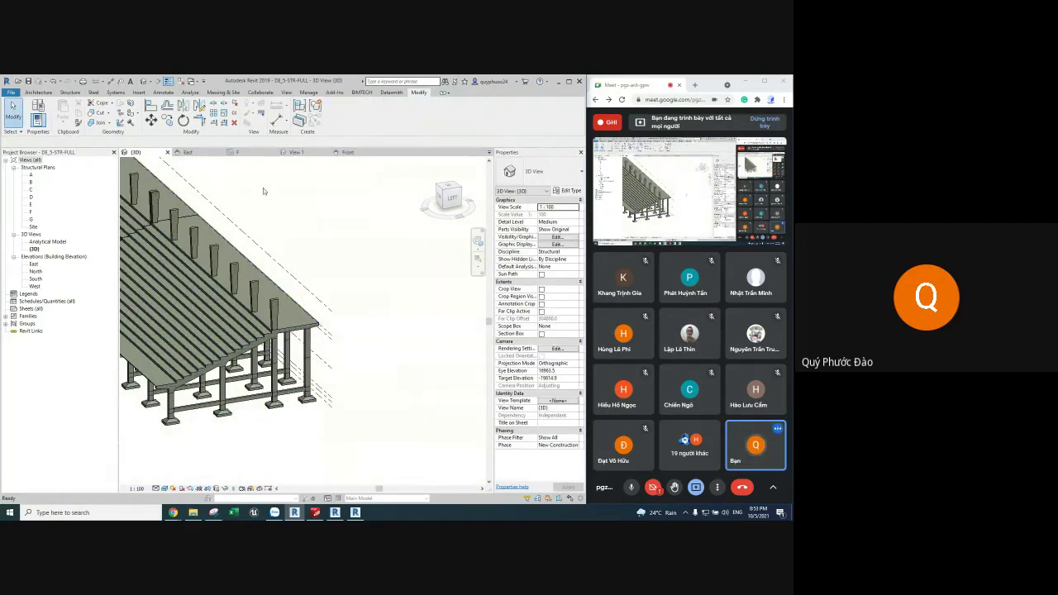
scroll(314, 389, "down", 2)
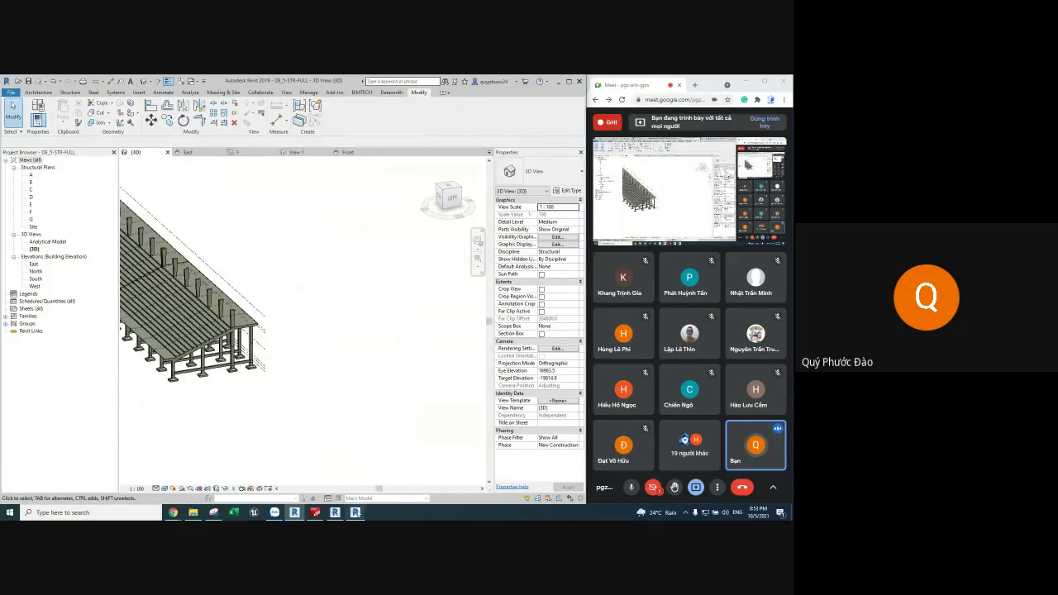
left_click(355, 513)
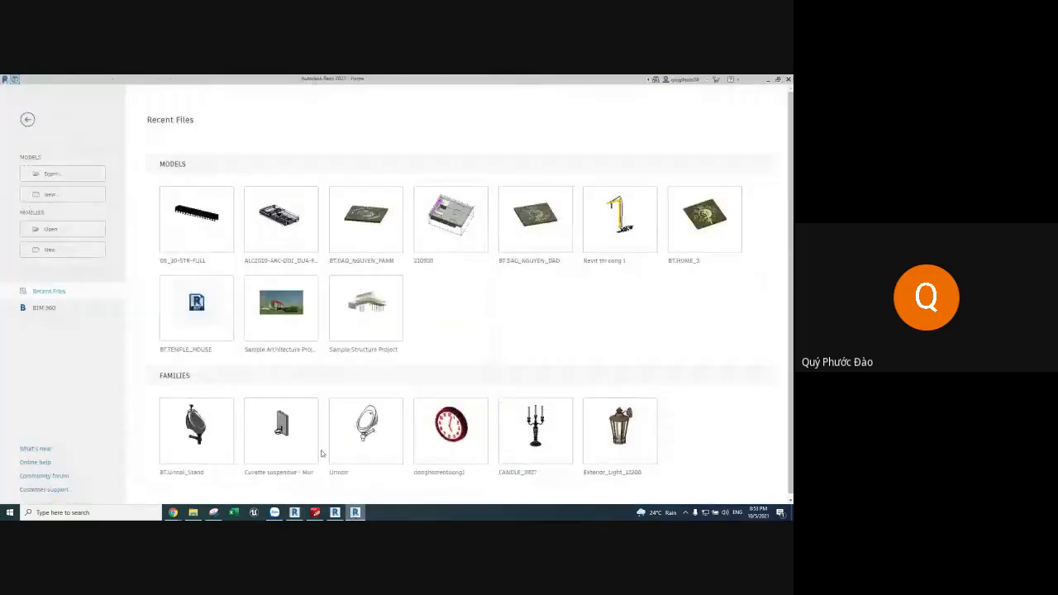
Step: Open DE_10-STR-FULL from Revit 2021's Recent Files, then return to Revit 2019 and zoom into the deck
left_click(189, 237)
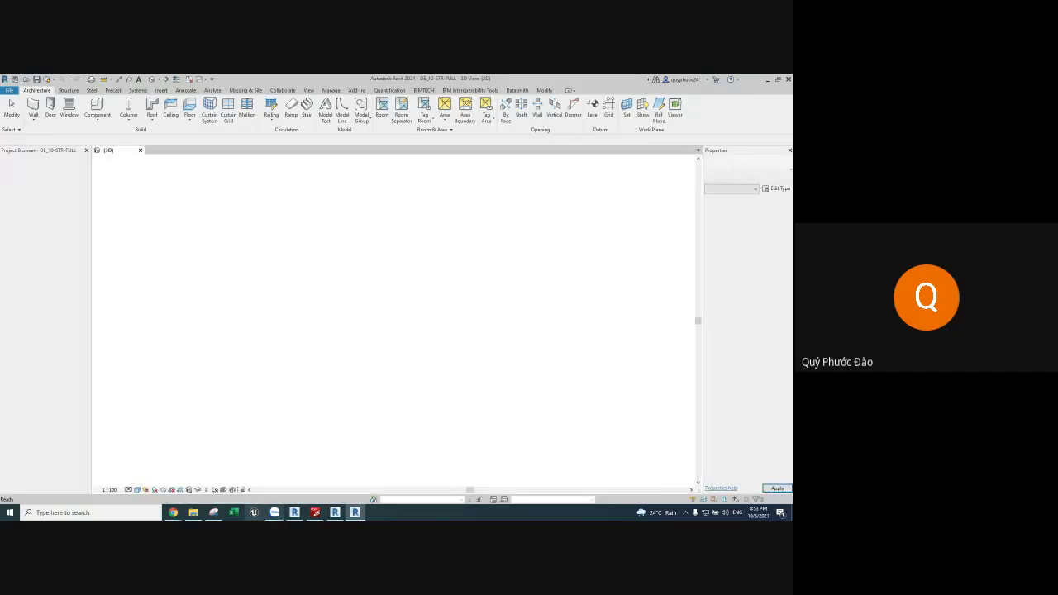
left_click(295, 512)
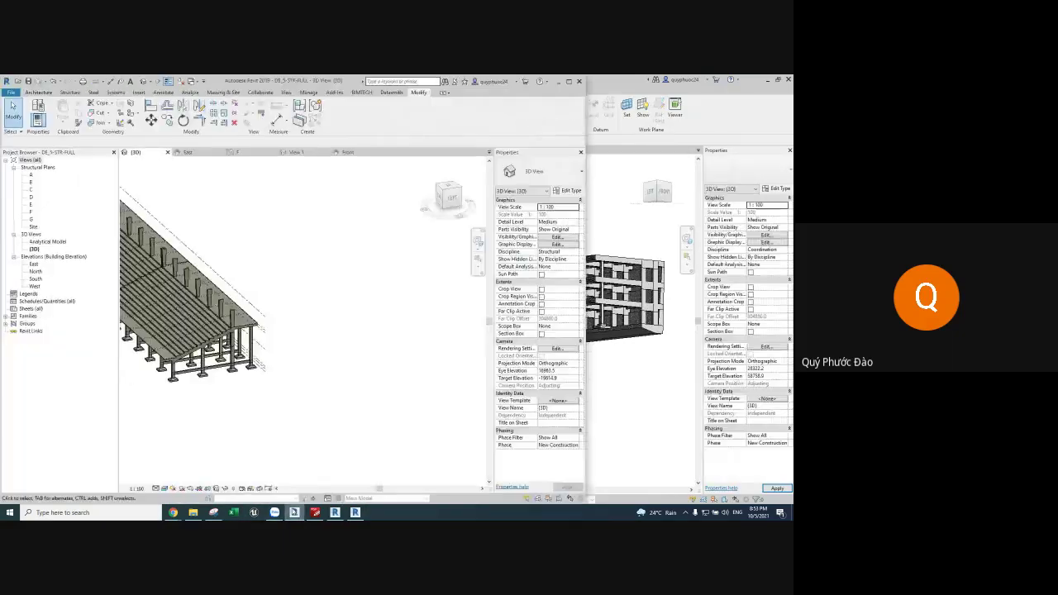
scroll(299, 270, "down", 2)
scroll(299, 270, "up", 2)
scroll(285, 331, "up", 2)
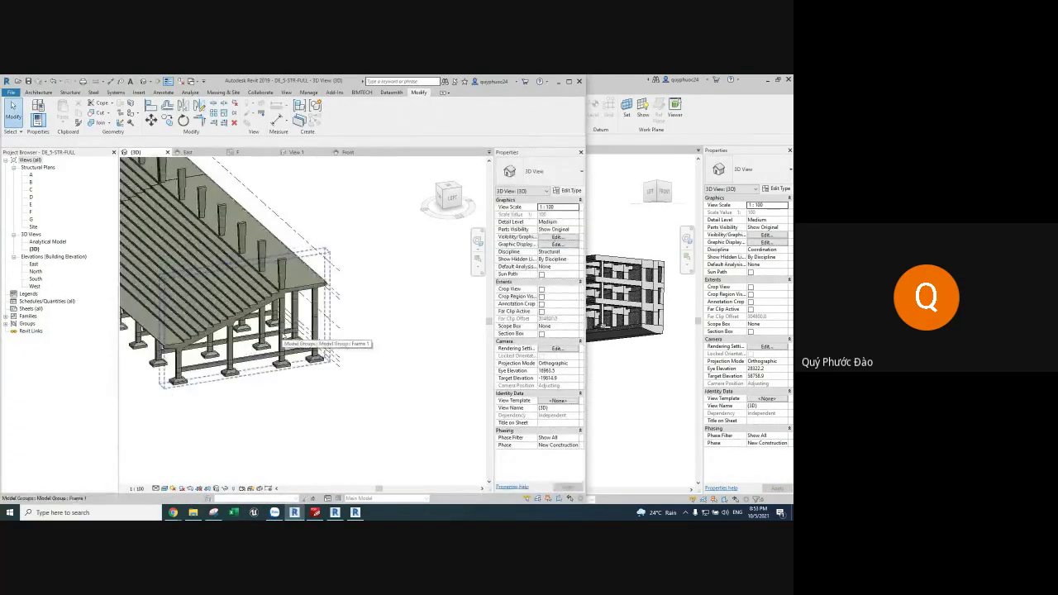
scroll(283, 336, "up", 1)
scroll(288, 297, "up", 1)
scroll(290, 258, "up", 1)
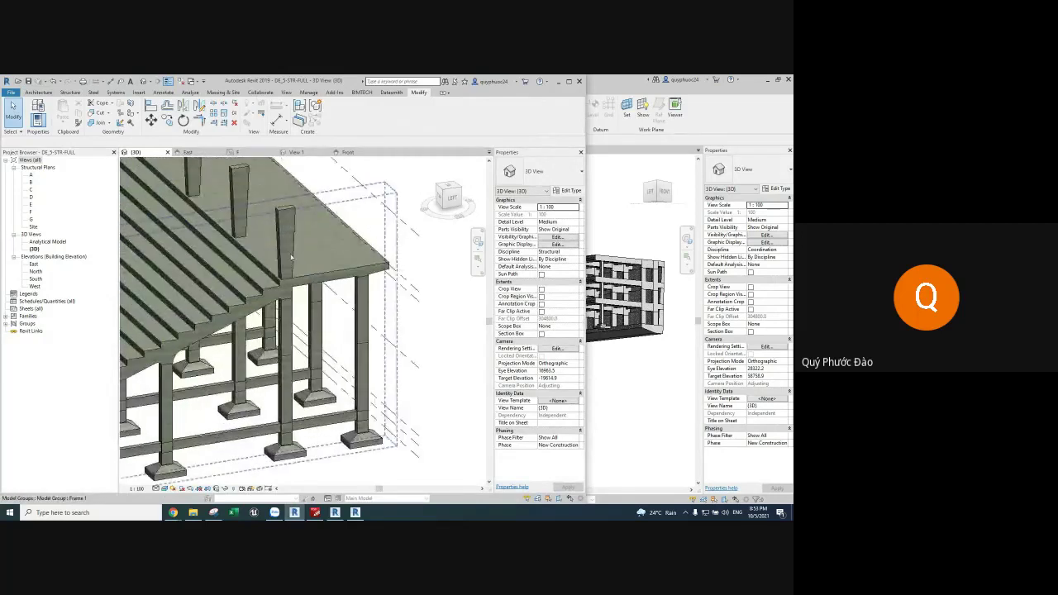
Step: Select the Frame 1 truss group, then switch to Revit 2021's DE_10-STR-FULL building model
left_click(289, 246)
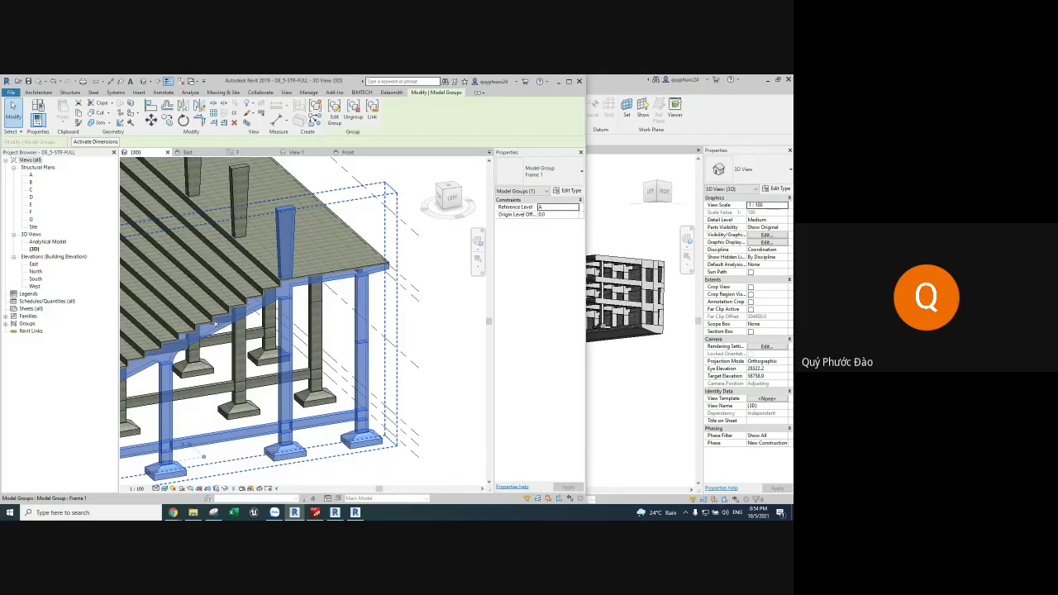
left_click(355, 512)
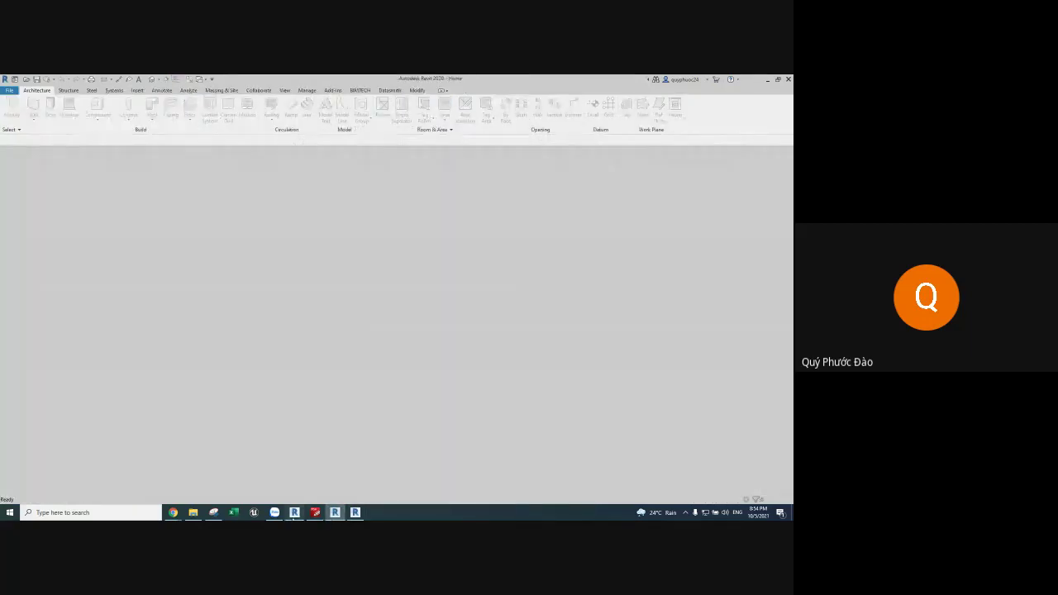
left_click(294, 513)
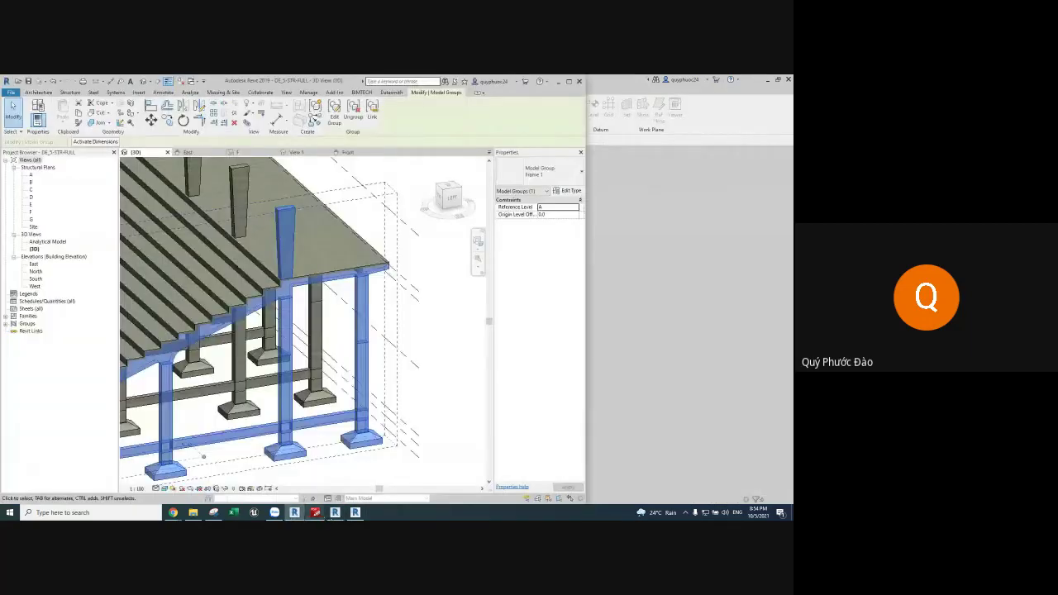
key("alt+Tab")
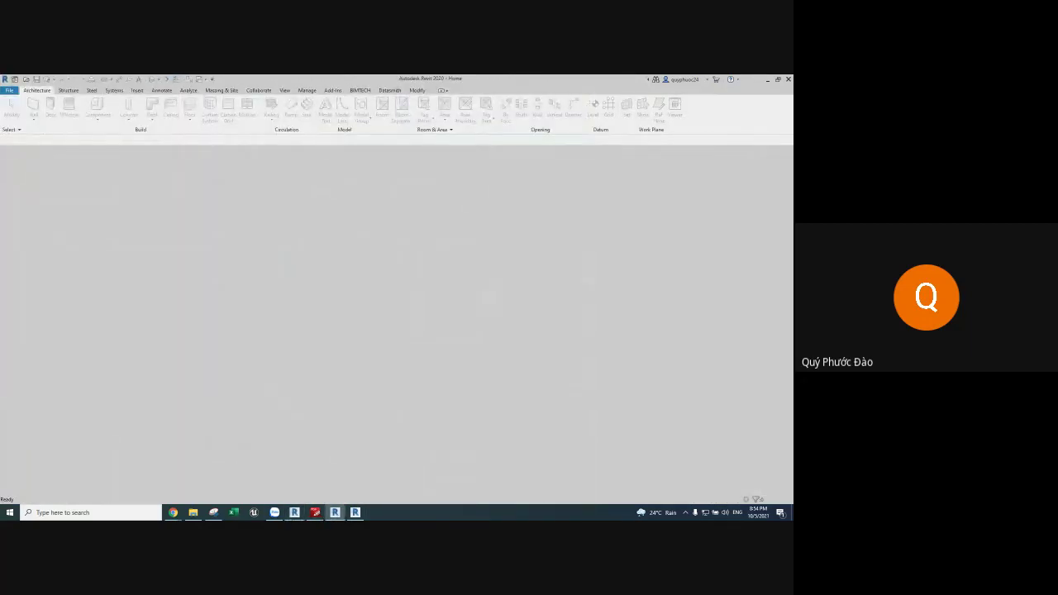
key("alt+Tab")
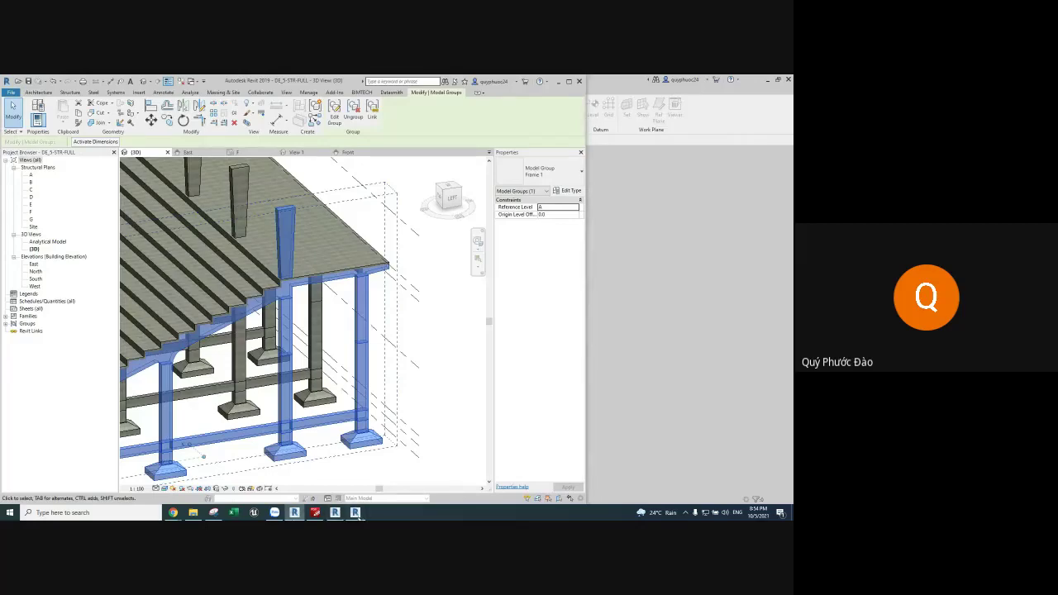
left_click(355, 512)
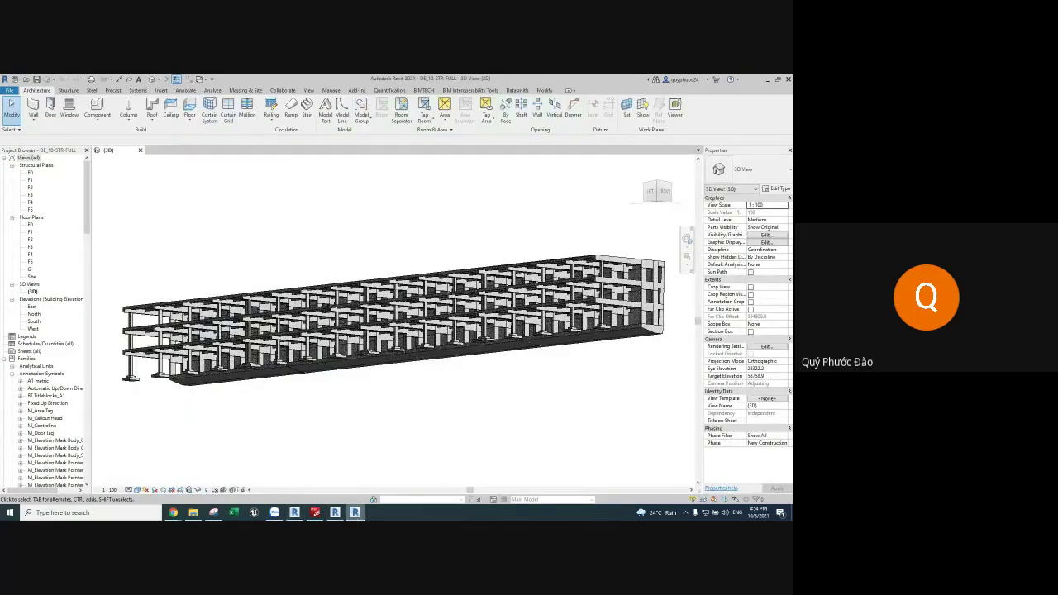
Step: Orbit the DE_10-STR-FULL frame to inspect its end walls, select the lower wall, and open File > New
middle_click_drag(317, 258, 331, 226)
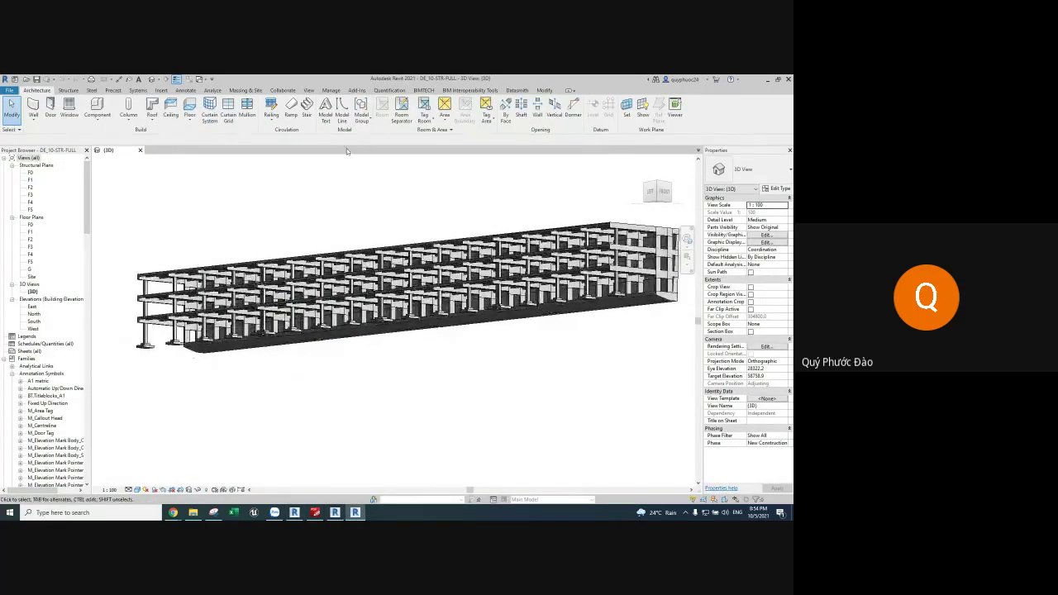
mouse_move(347, 150)
middle_mouse_down("shift")
mouse_move(604, 402)
mouse_move(567, 394)
middle_mouse_up("shift")
scroll(603, 402, "up", 4)
scroll(567, 394, "up", 5)
middle_click_drag(517, 361, 609, 382, "shift")
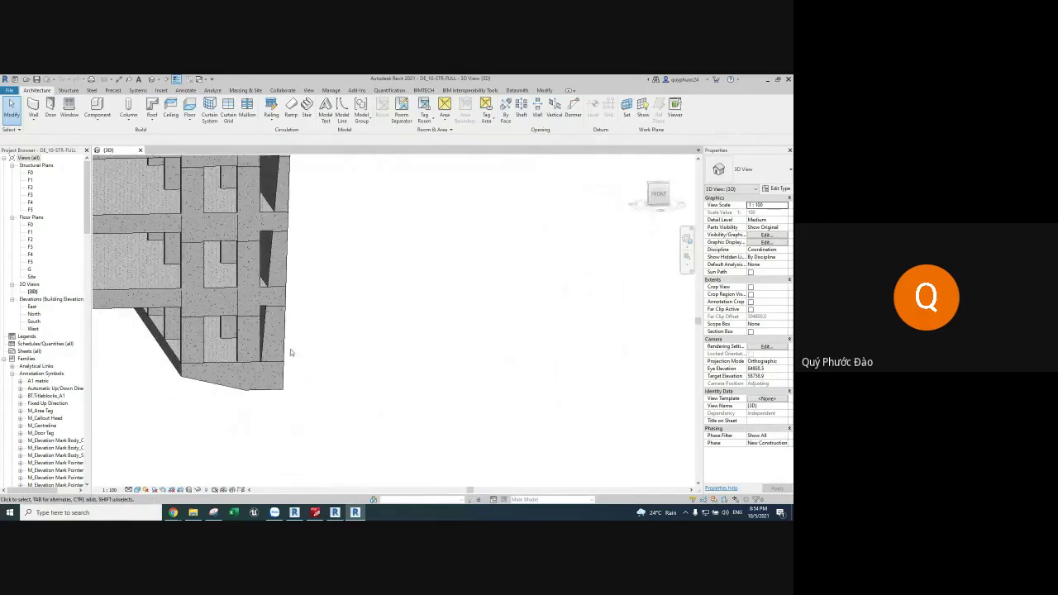
left_click(320, 343)
scroll(355, 347, "down", 5)
mouse_move(404, 350)
middle_mouse_down("shift")
mouse_move(337, 373)
mouse_move(327, 352)
middle_mouse_up("shift")
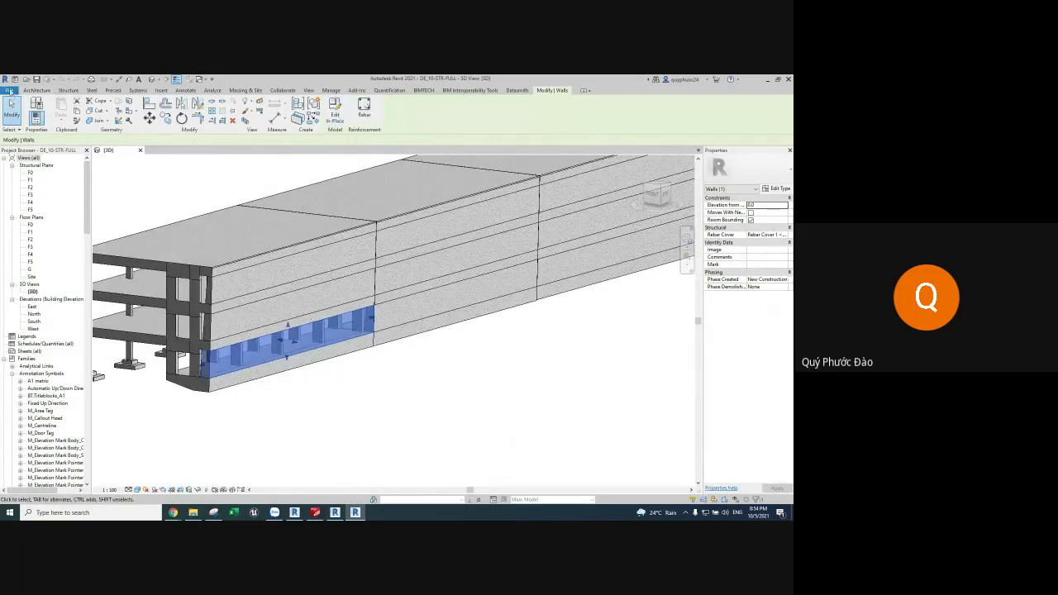
left_click(9, 90)
mouse_move(28, 122)
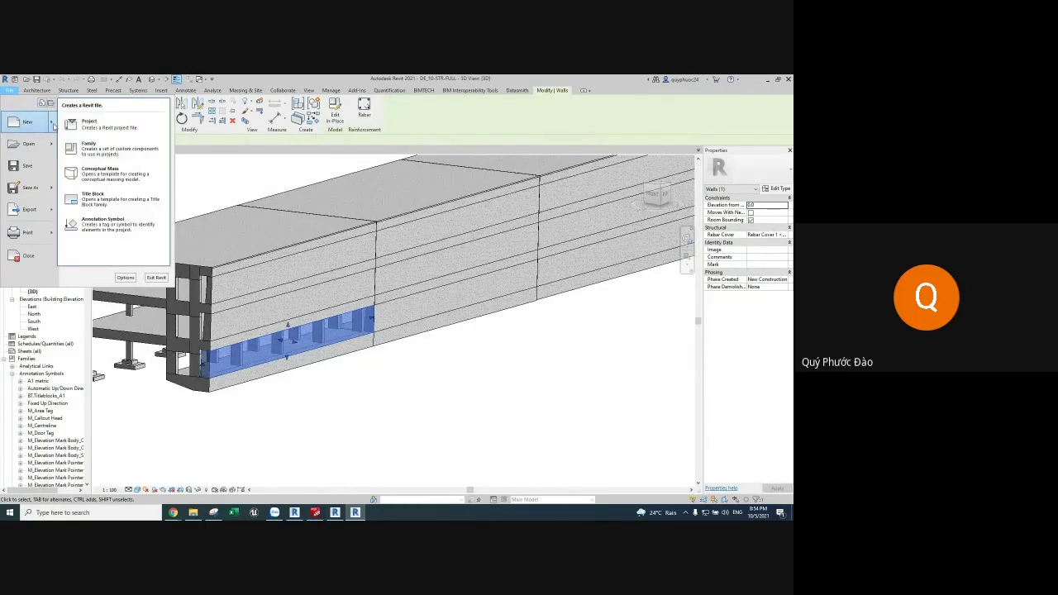
Step: Create Family1 from the Metric Structural Framing - Complex and Trusses family template
left_click(88, 148)
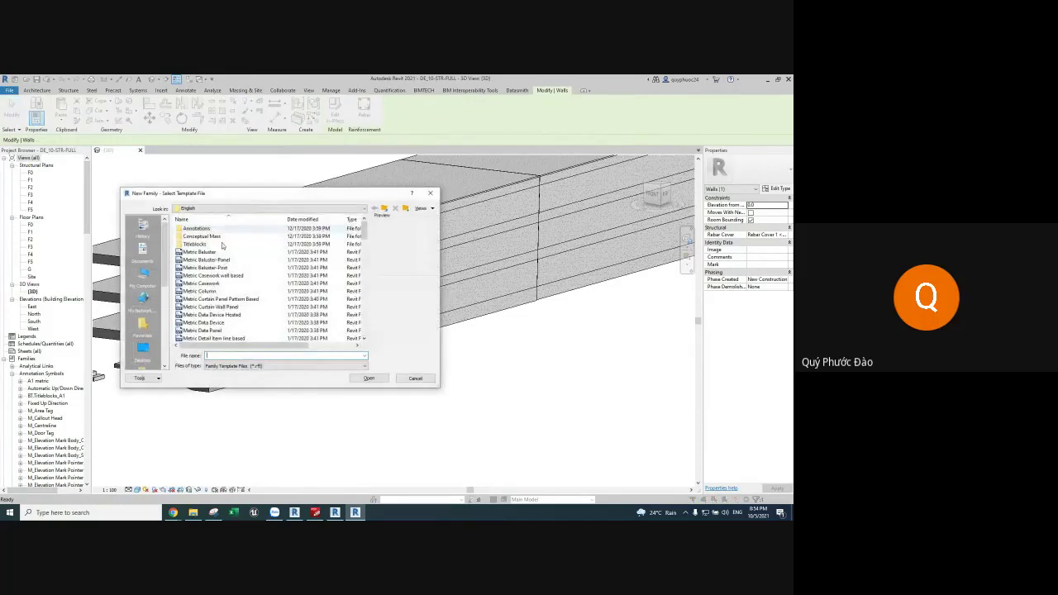
scroll(222, 246, "down", 5)
scroll(220, 253, "down", 4)
scroll(221, 258, "down", 4)
scroll(219, 263, "down", 2)
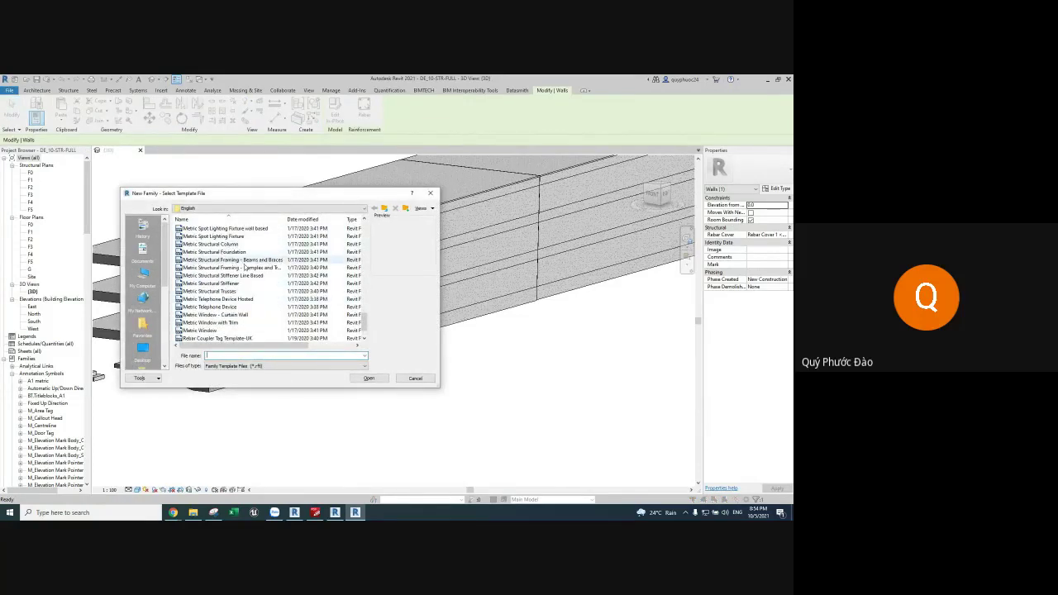
left_click(244, 267)
left_click(371, 376)
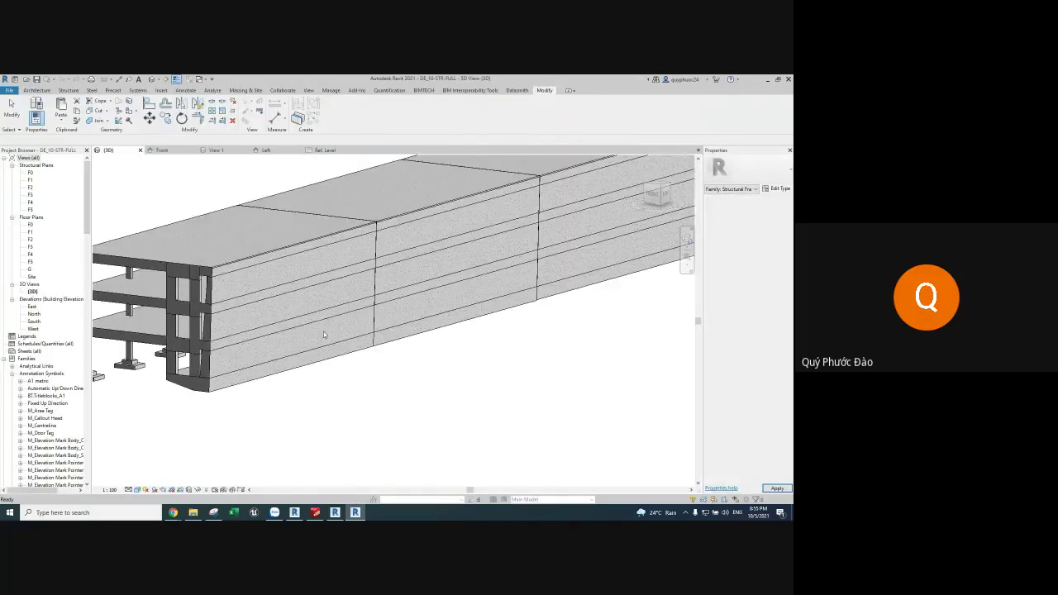
middle_click_drag(323, 331, 239, 358, "shift")
left_click(239, 358)
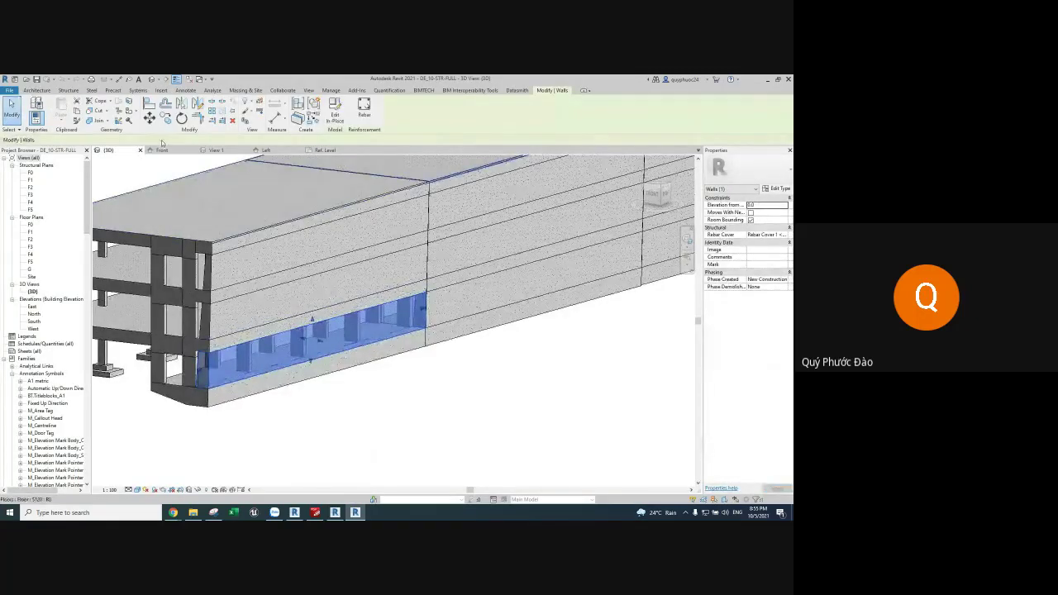
key("ctrl+c")
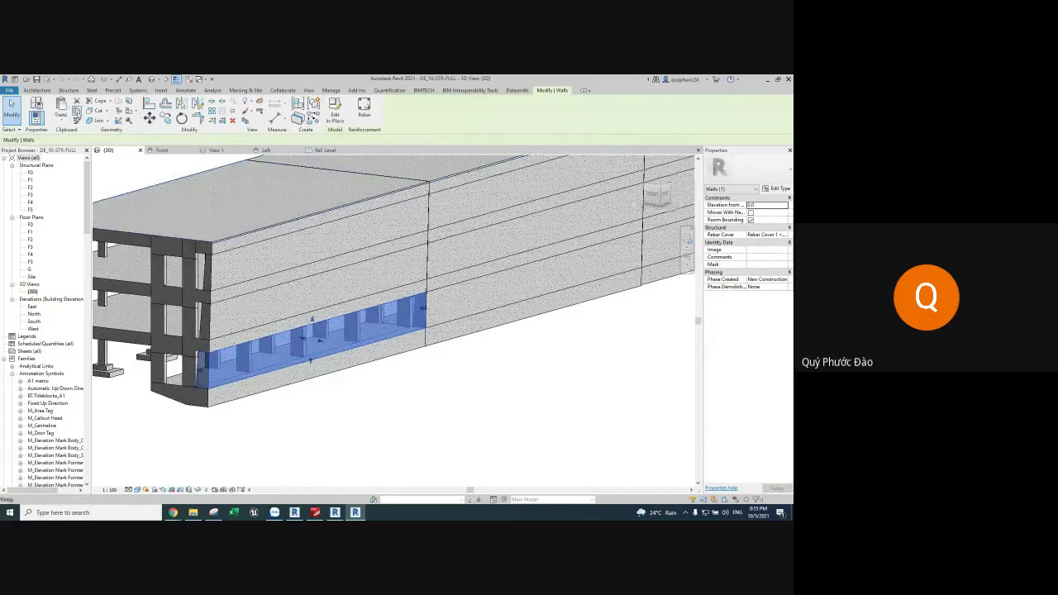
left_click(314, 150)
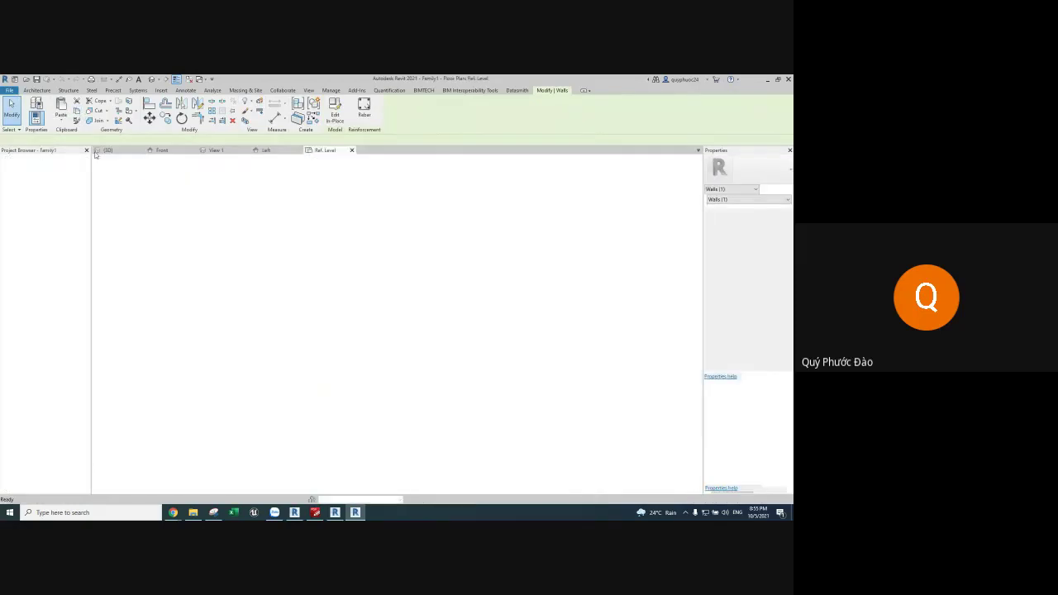
left_click(332, 91)
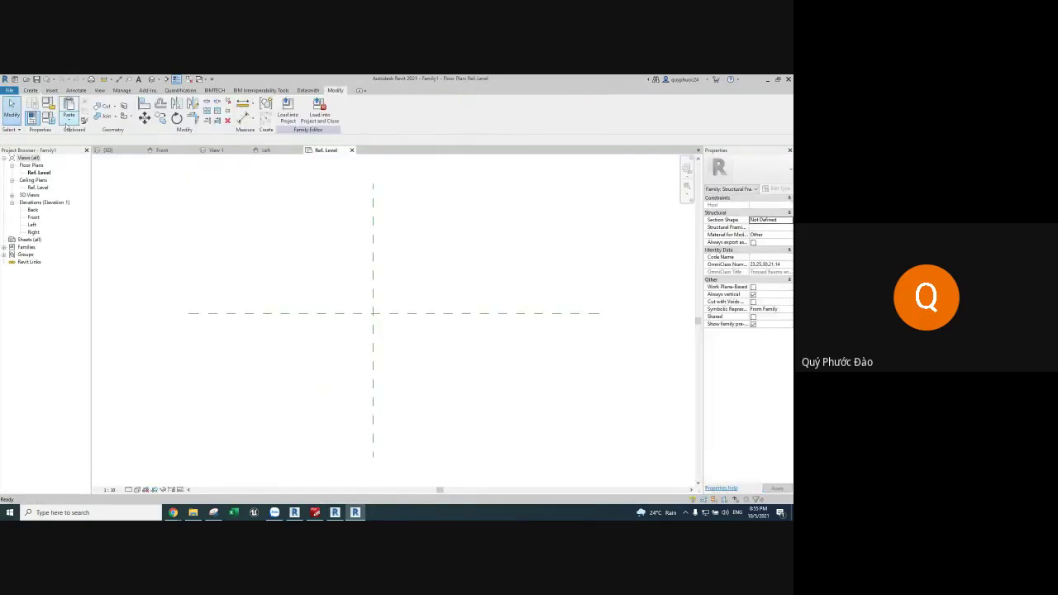
left_click(70, 122)
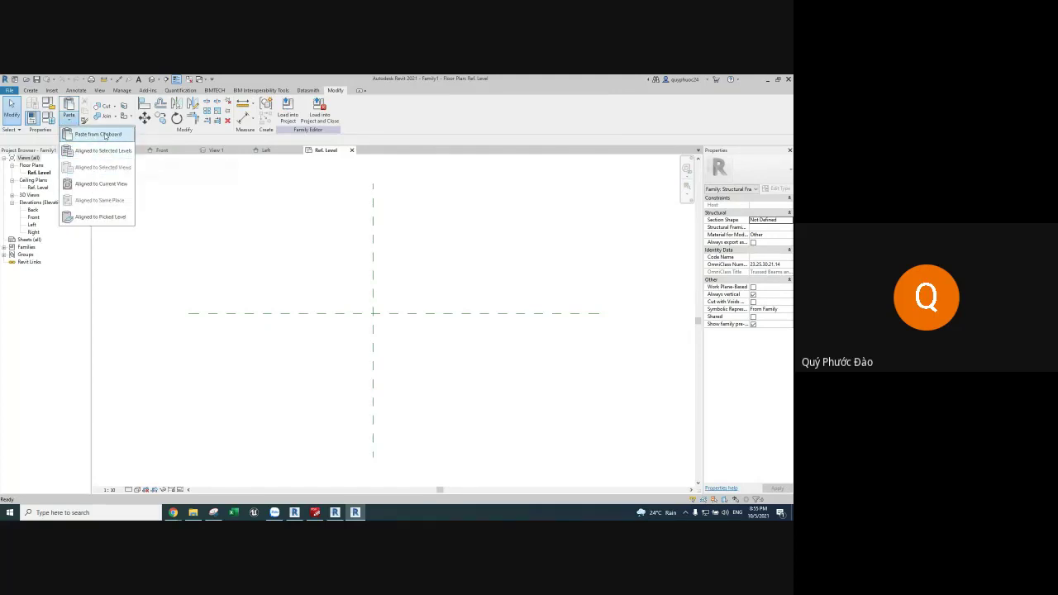
left_click(188, 175)
key("ctrl+v")
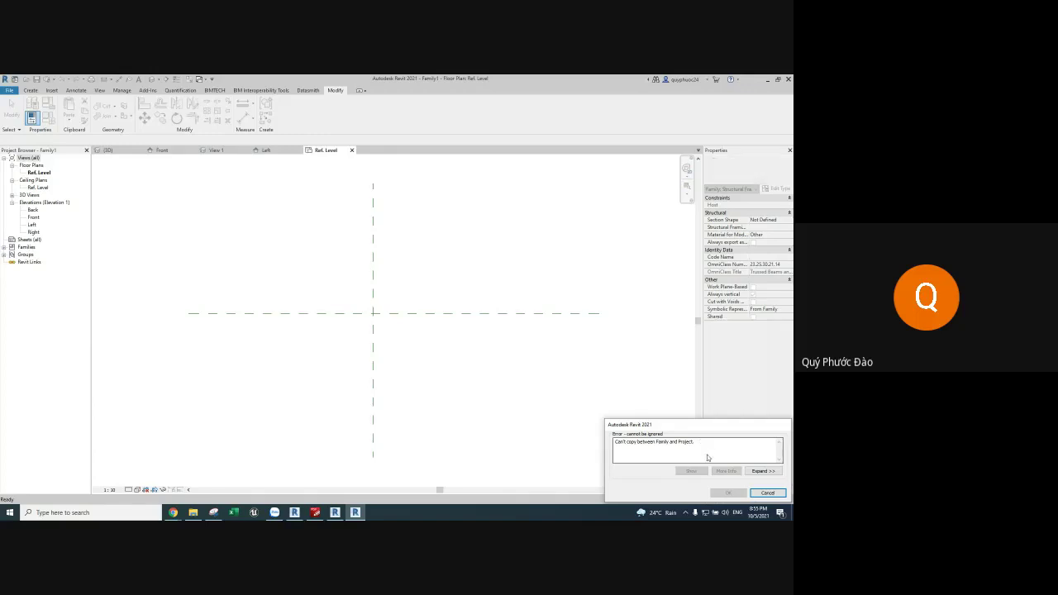
left_click(767, 492)
left_click(113, 149)
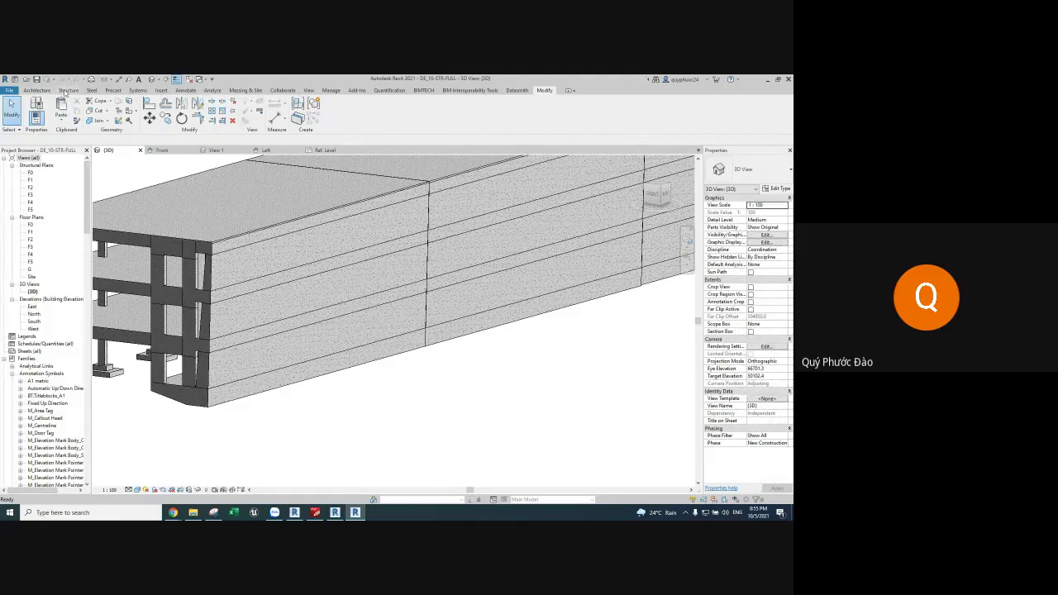
Step: Select and copy the lower wall's in-place concrete beam extrusion, then go to Family1's Ref. Level plan
left_click(325, 150)
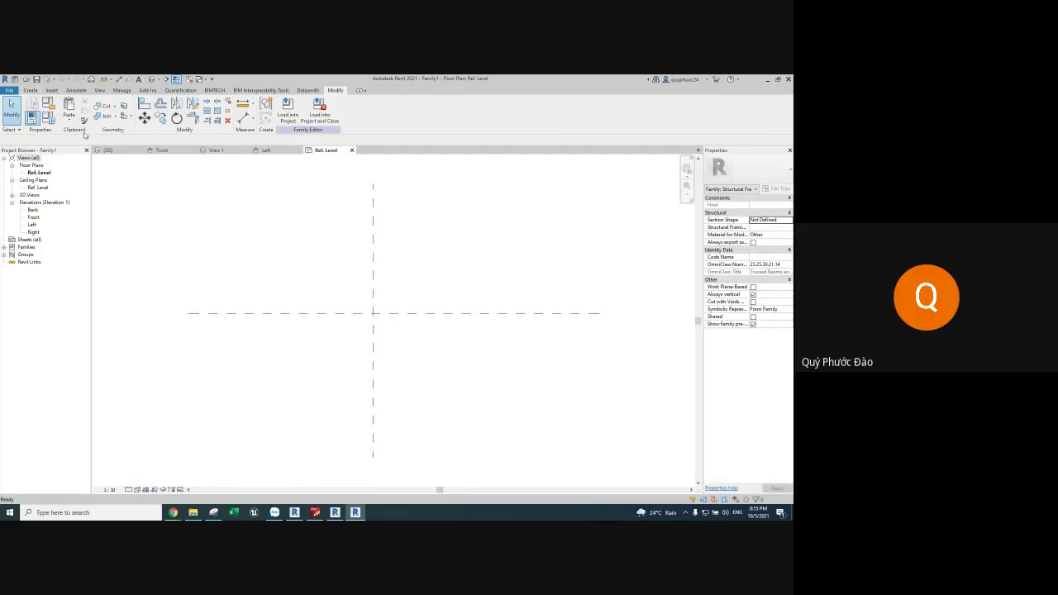
left_click(107, 149)
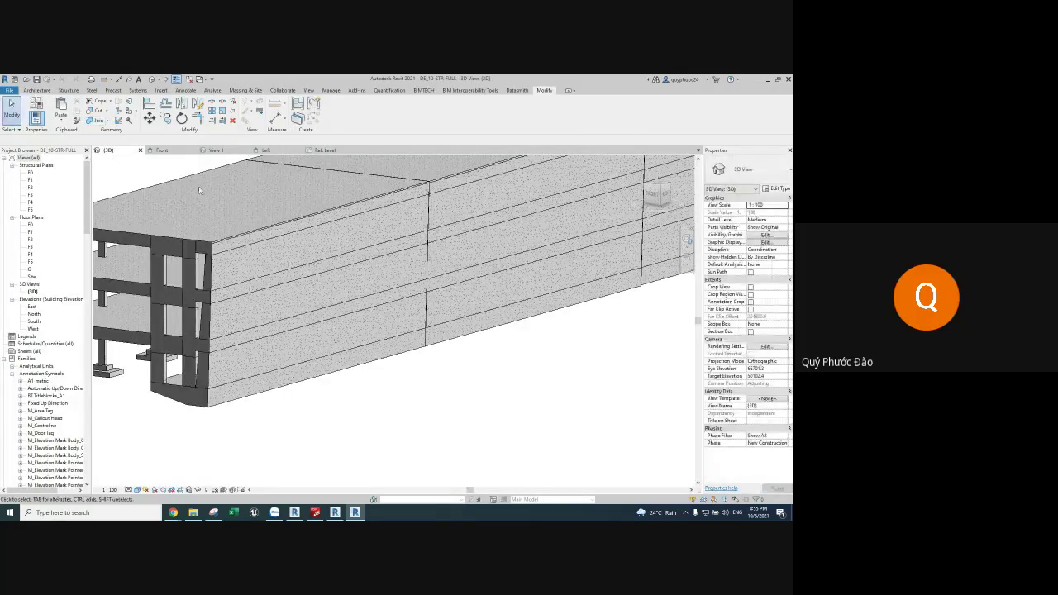
left_click(259, 350)
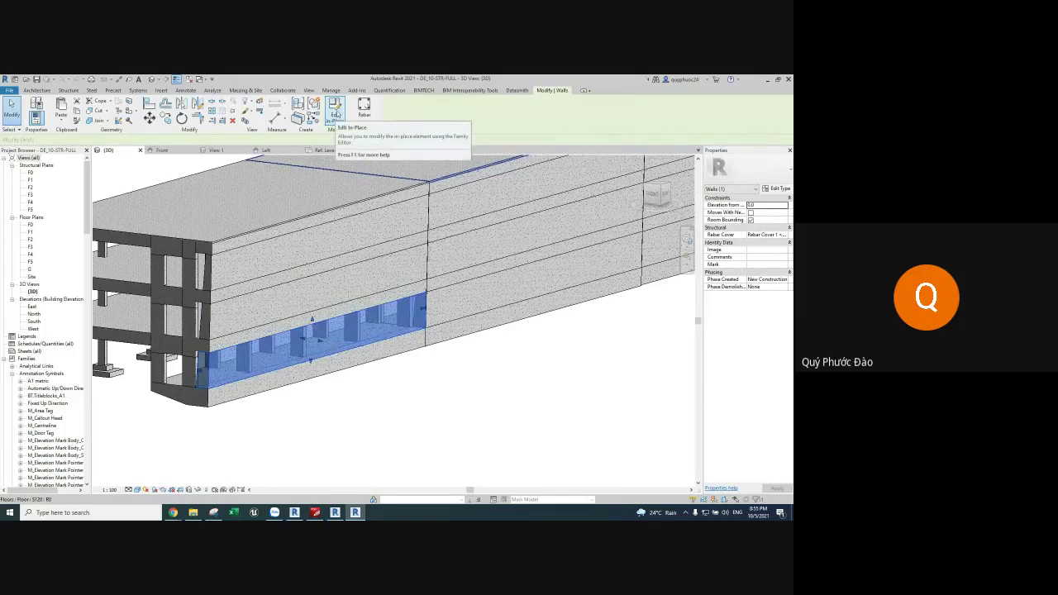
left_click(334, 110)
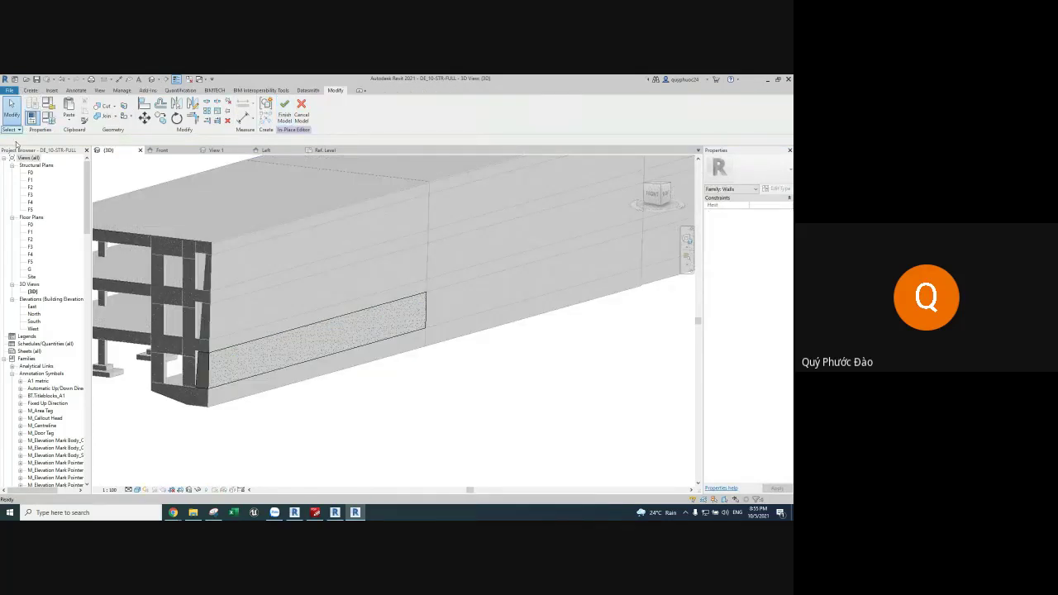
left_click(262, 364)
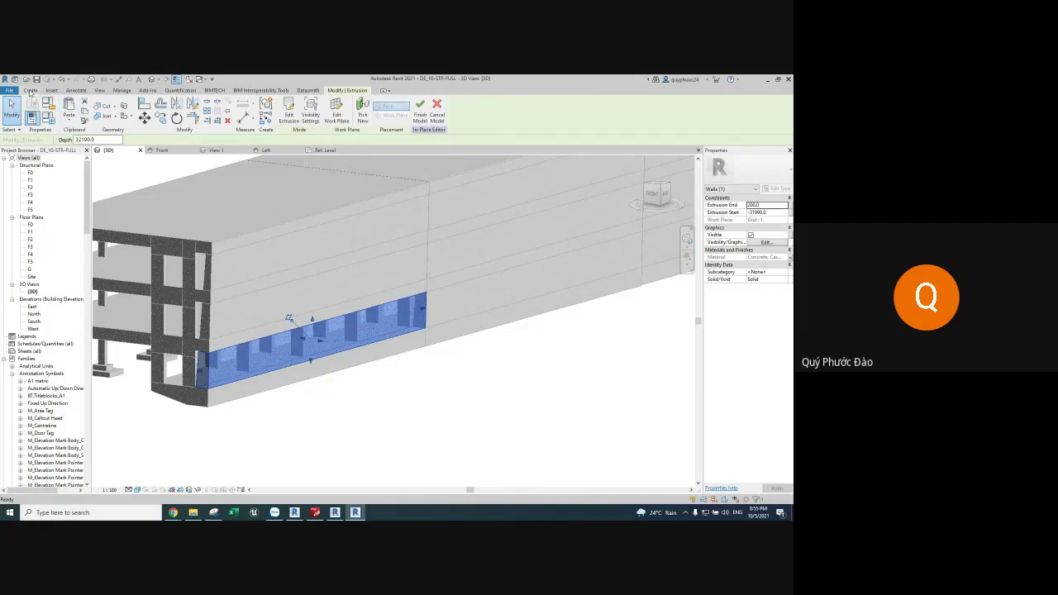
left_click(324, 151)
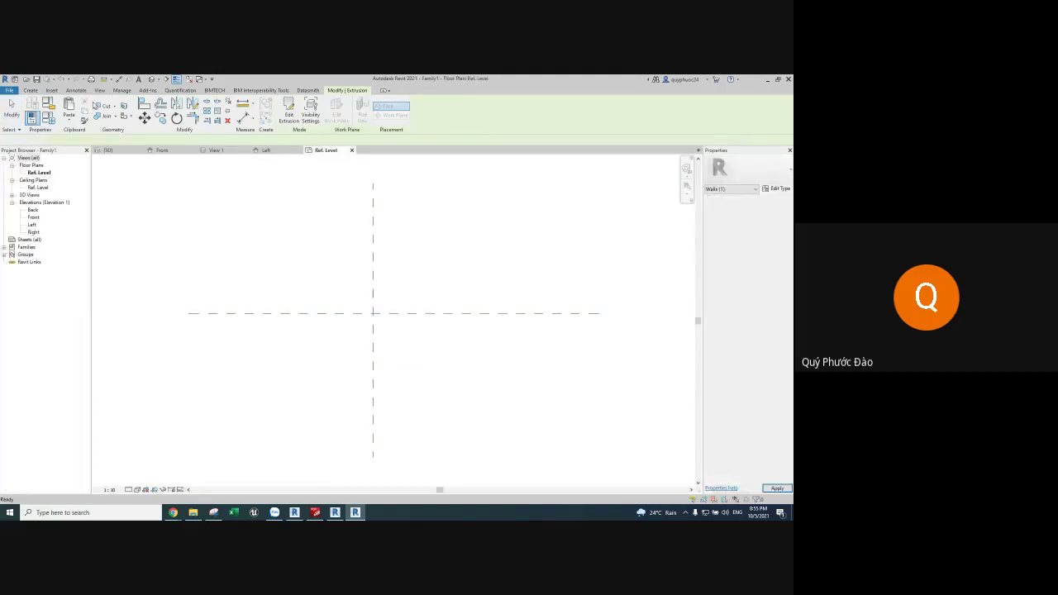
Step: Paste the copied beam extrusion into Family1, aligned to the current view
left_click(68, 123)
left_click(95, 184)
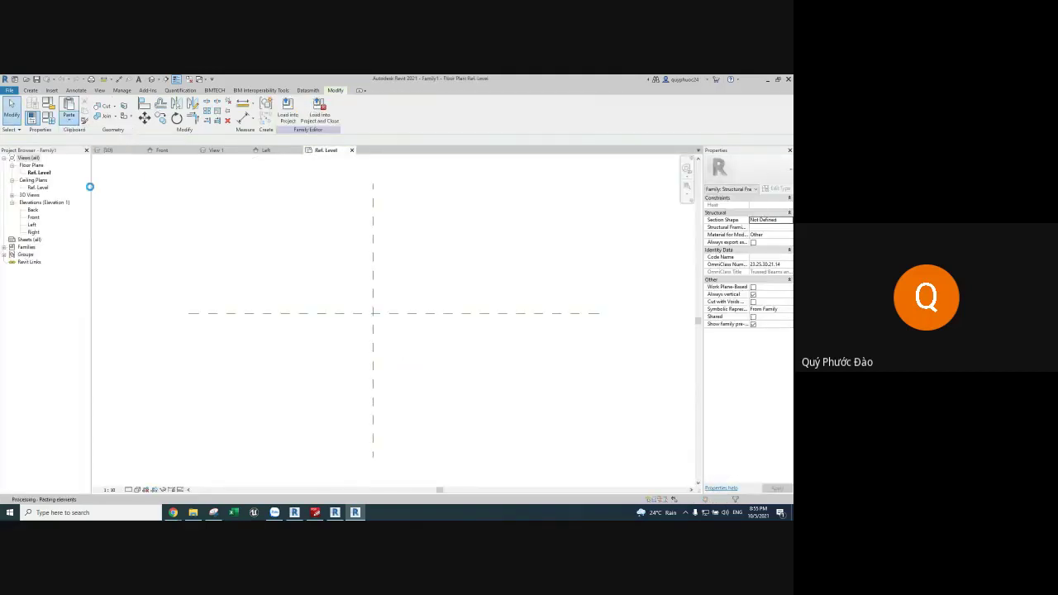
scroll(398, 304, "down", 2)
scroll(401, 307, "down", 1)
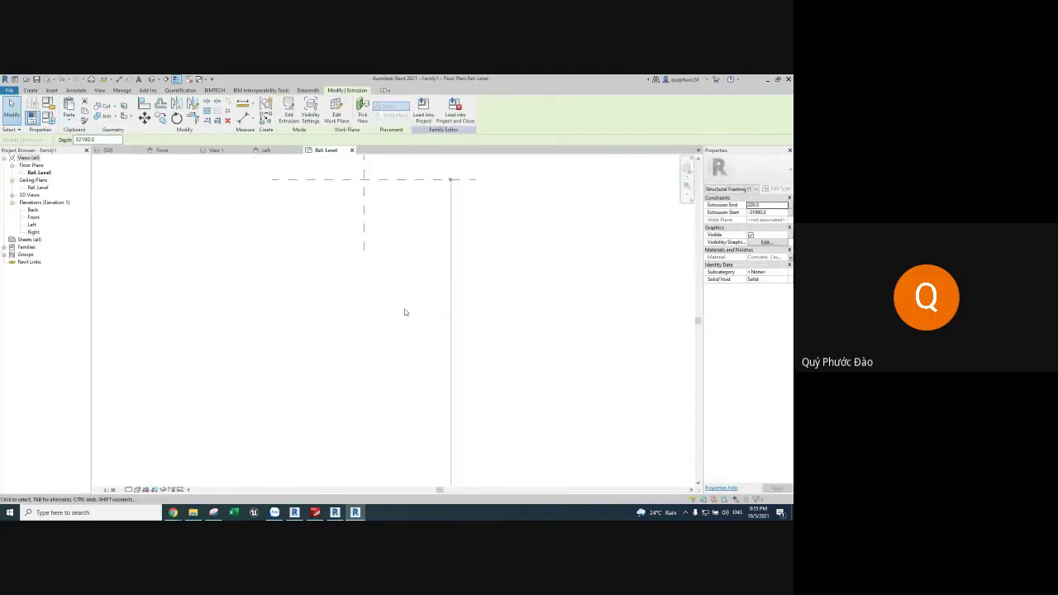
scroll(406, 314, "down", 2)
scroll(405, 331, "up", 2)
scroll(392, 351, "up", 1)
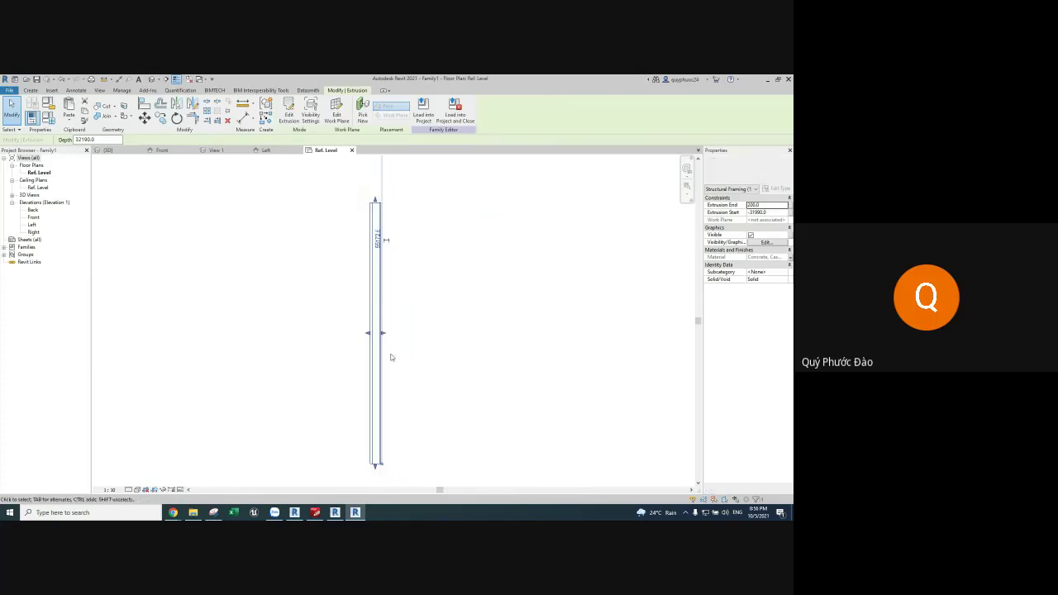
Step: Move the extrusion with MV so its end sits on the reference-plane intersection
key("m")
key("v")
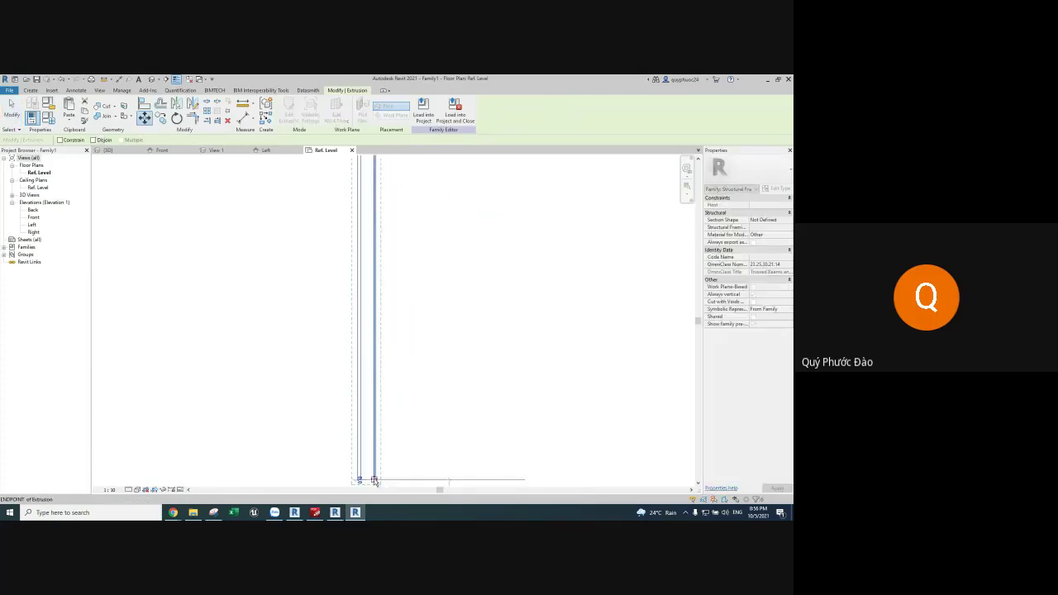
left_click(371, 478)
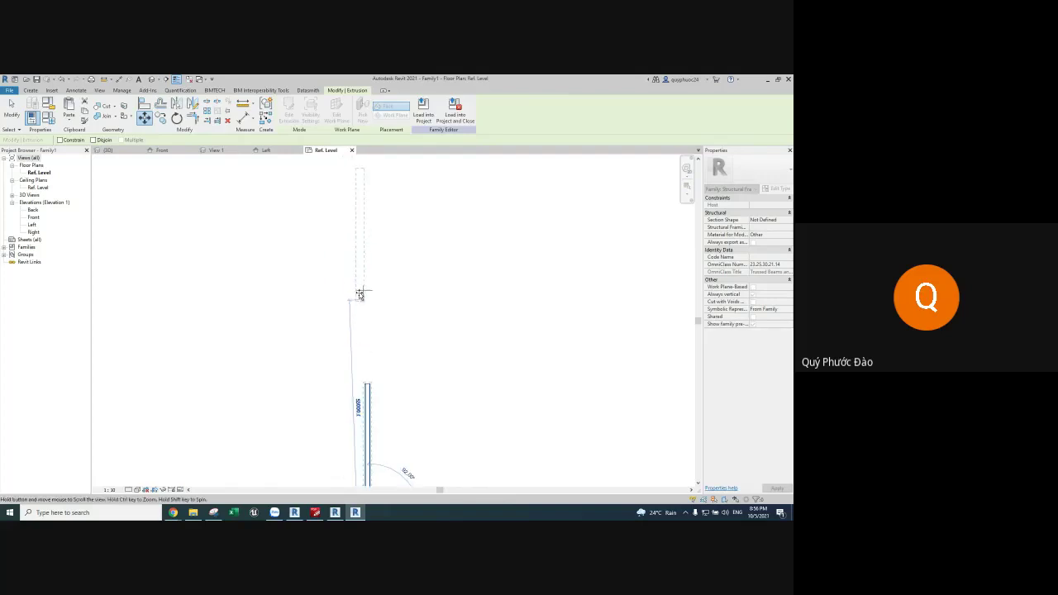
left_click(392, 298)
scroll(389, 301, "up", 3)
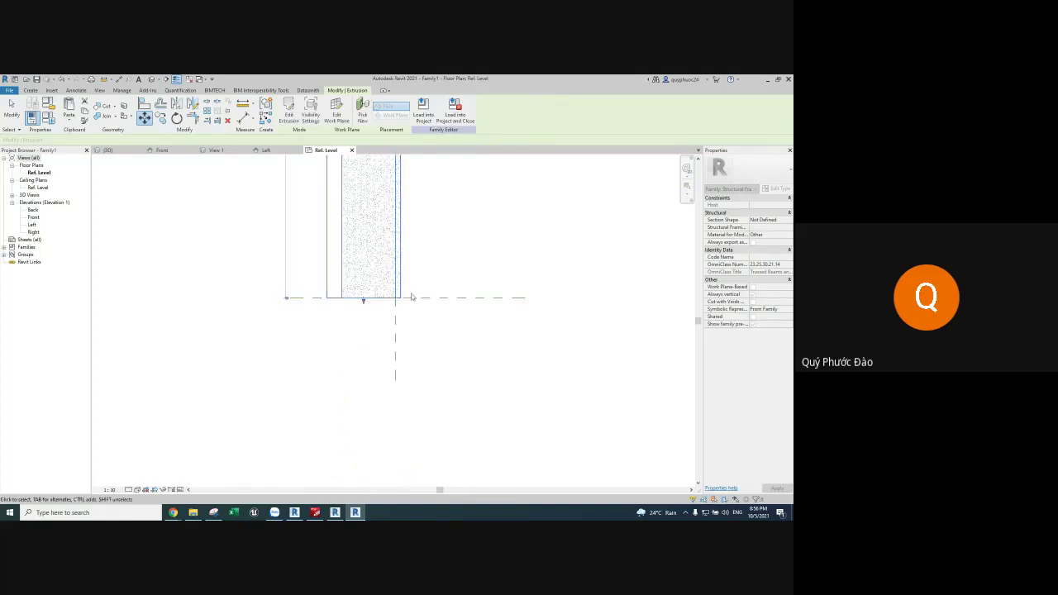
scroll(388, 302, "up", 3)
scroll(371, 304, "down", 2)
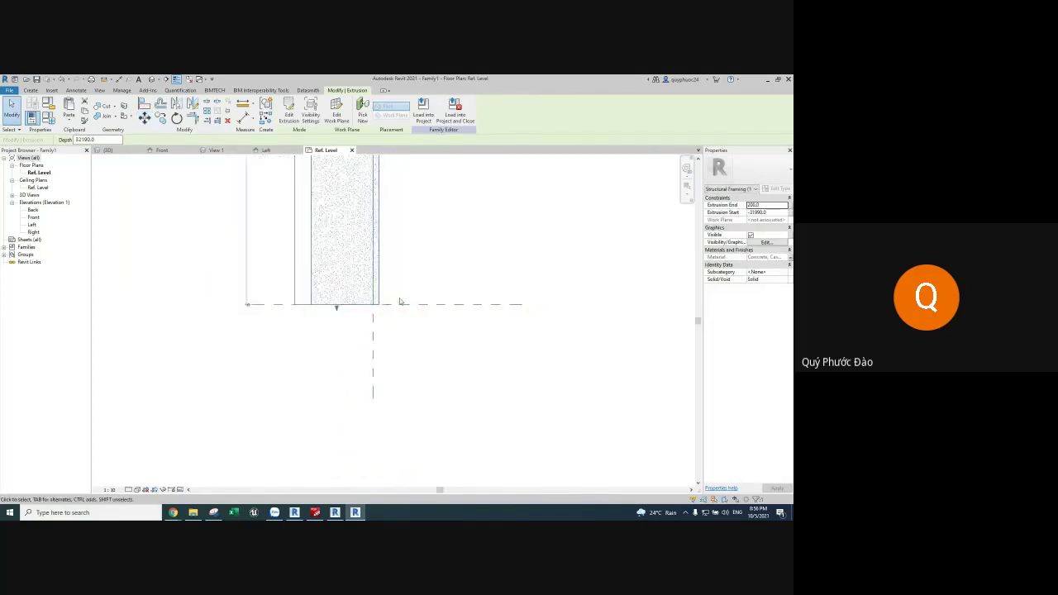
key("Escape")
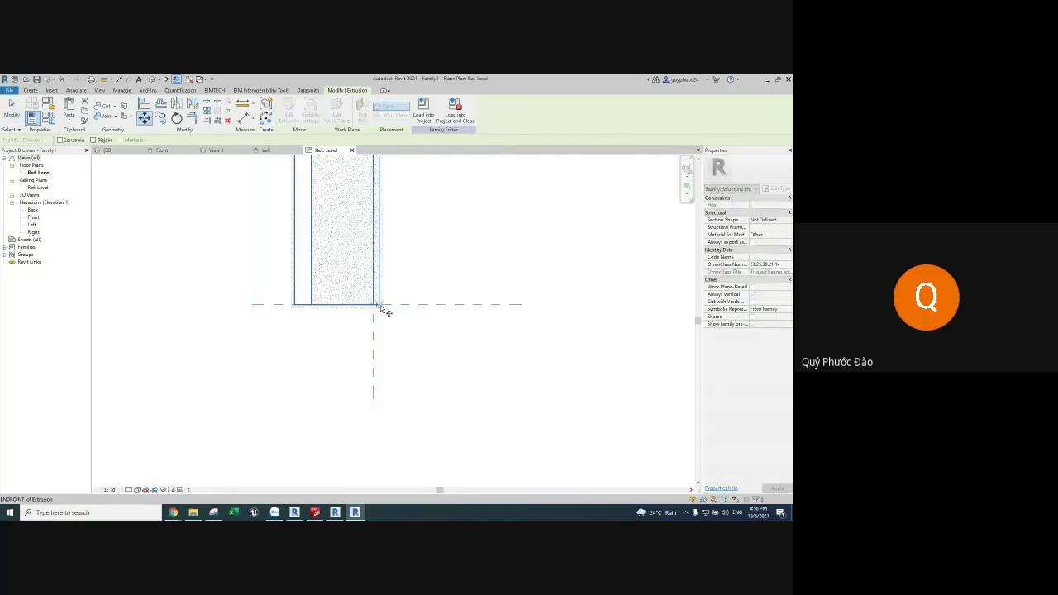
scroll(375, 305, "up", 2)
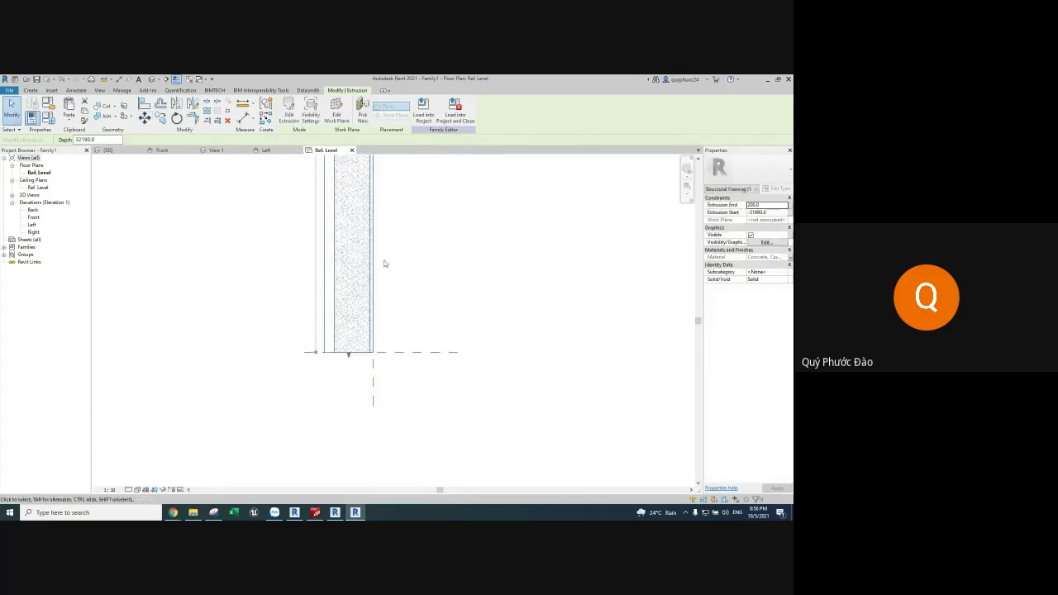
left_click(377, 264)
scroll(381, 329, "down", 2)
scroll(372, 324, "up", 1)
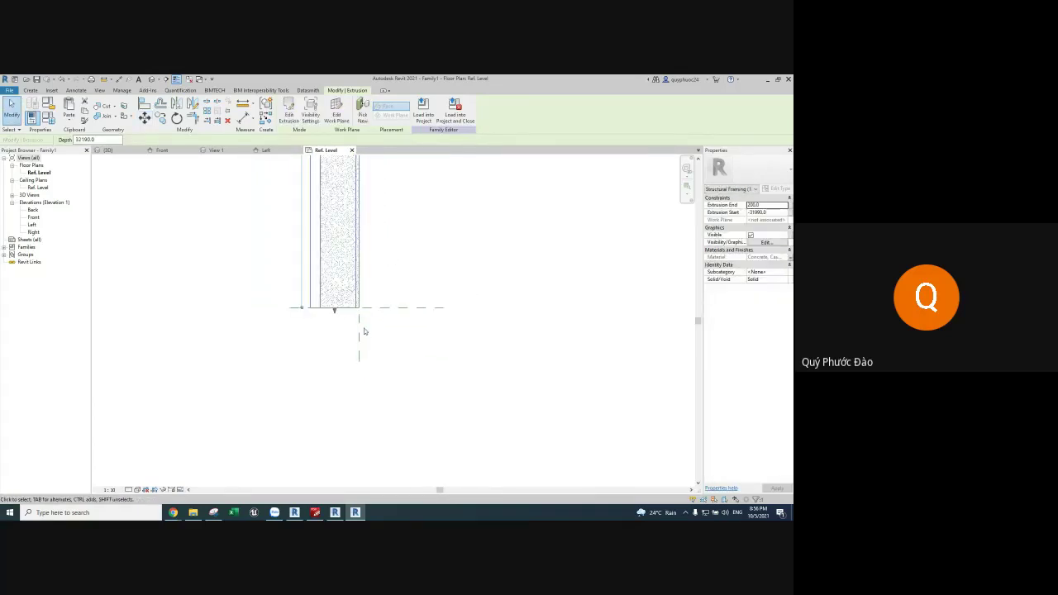
Step: Switch to the assignment PDF and scroll to page 26, the Đề số 10 building section
key("alt+Tab")
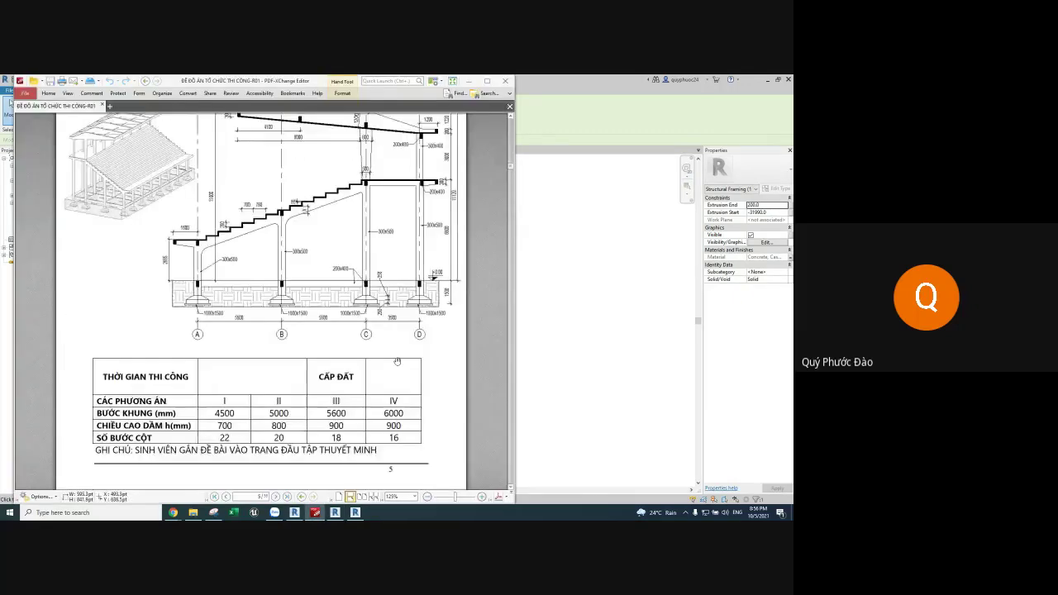
scroll(486, 197, "down", 3)
scroll(511, 177, "down", 5)
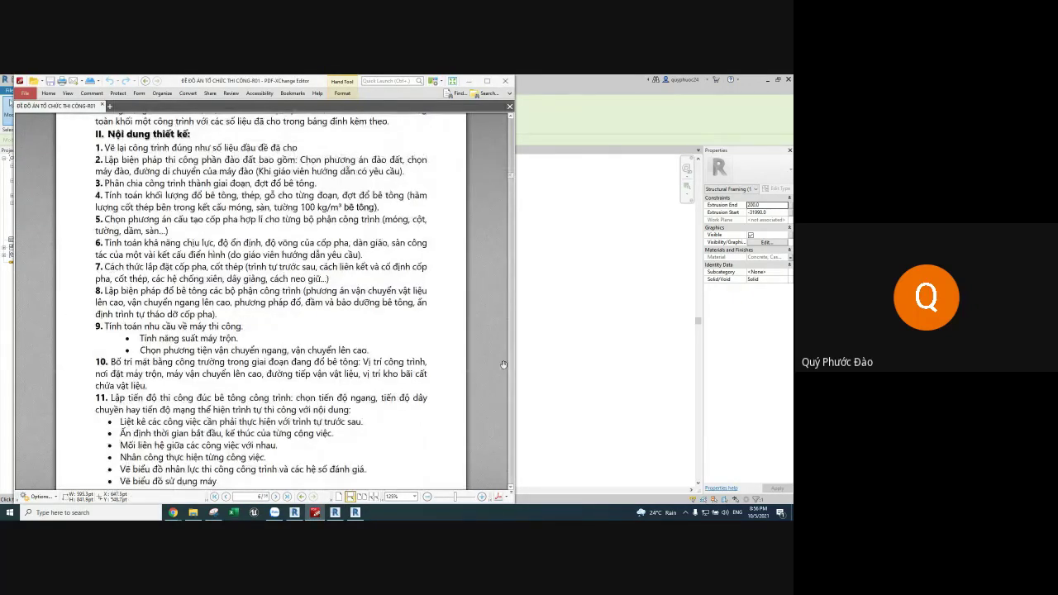
scroll(512, 248, "down", 5)
scroll(511, 314, "down", 5)
scroll(509, 372, "down", 5)
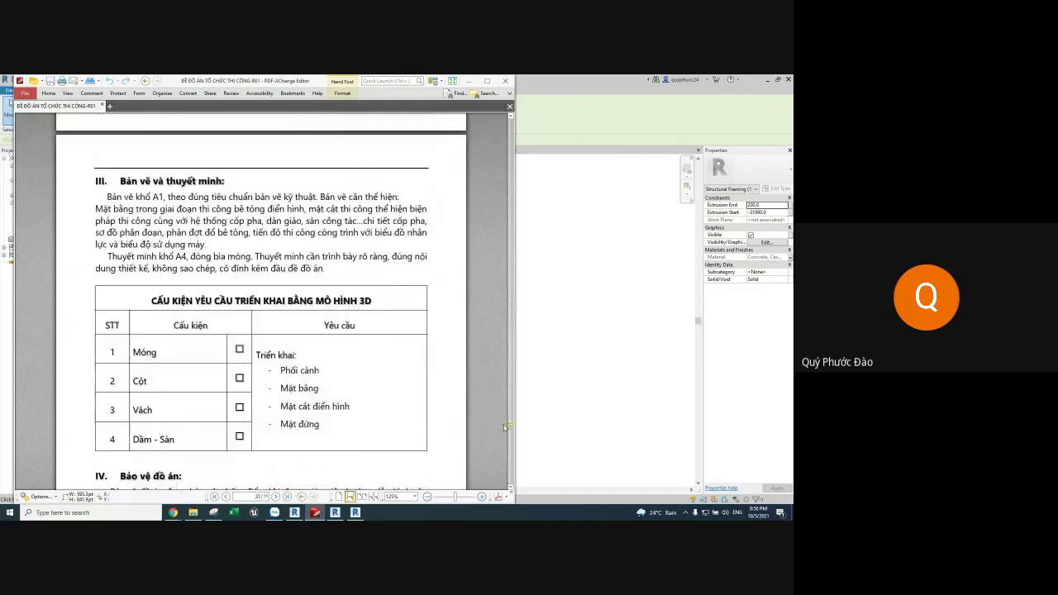
scroll(507, 436, "down", 5)
left_click_drag(507, 436, 505, 365)
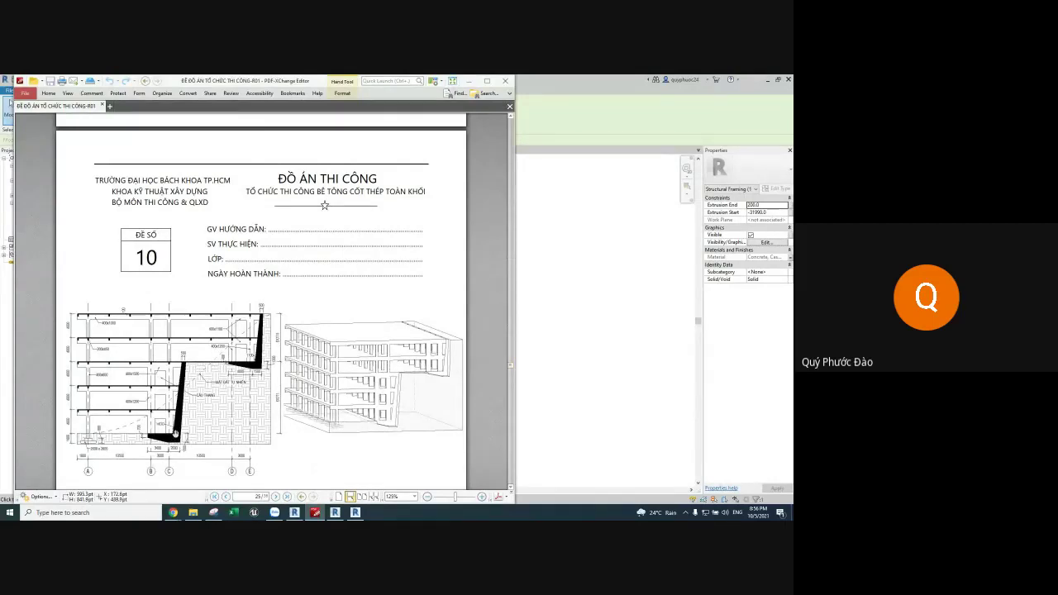
Step: Return to Family1 in Revit 2021 and frame the whole beam extrusion in the plan view
left_click(469, 81)
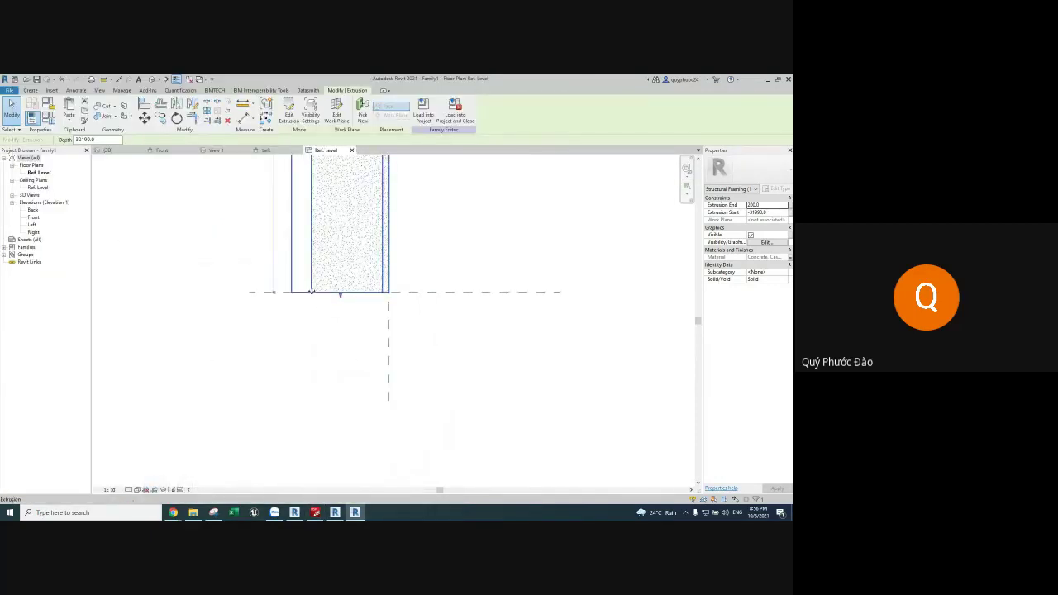
key("Escape")
middle_click_drag(401, 289, 404, 303)
scroll(405, 303, "up", 1)
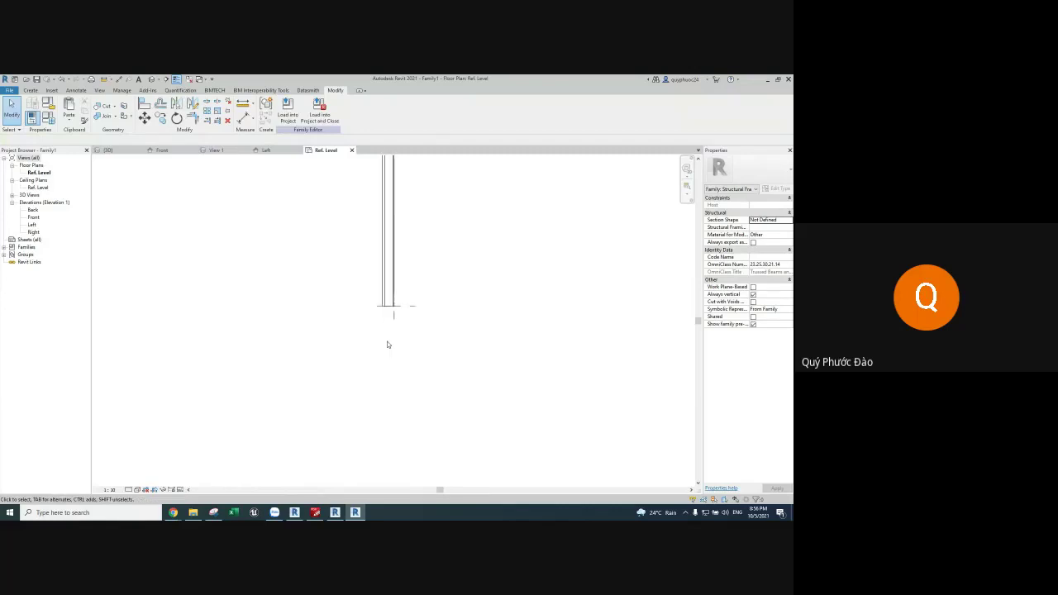
scroll(394, 302, "up", 1)
scroll(399, 314, "up", 3)
scroll(410, 299, "up", 1)
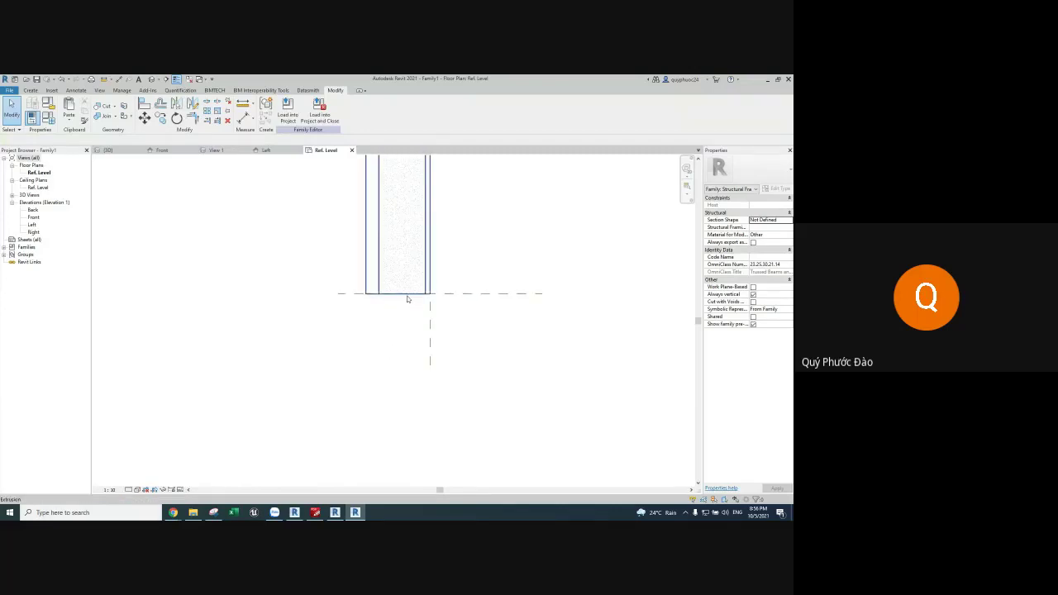
left_click(406, 296)
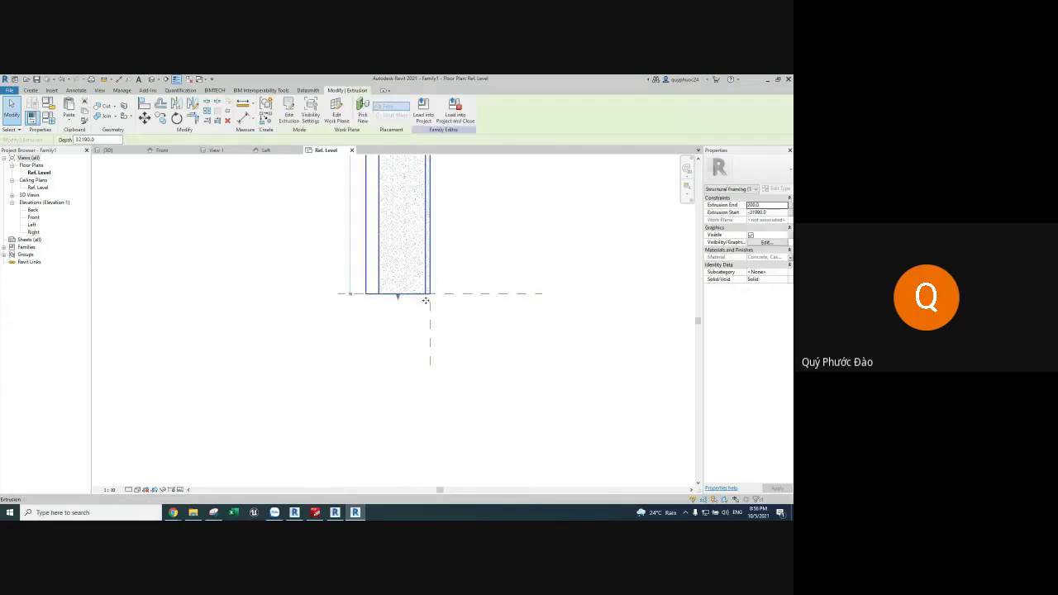
scroll(426, 300, "down", 4)
middle_click_drag(459, 251, 411, 383)
left_click(349, 322)
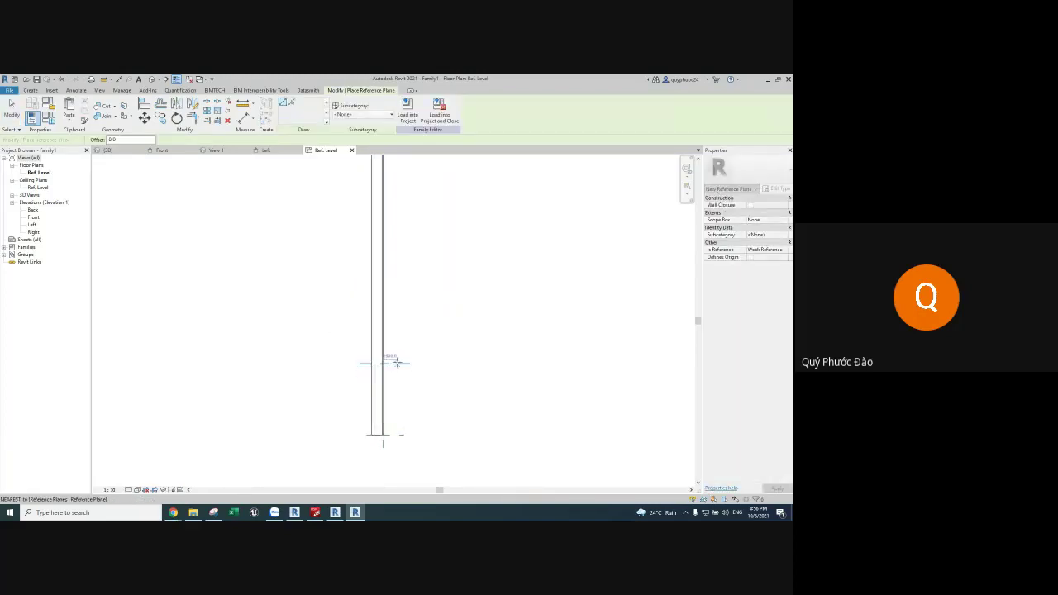
Step: Dimension the beam's length with DI and set the view scale to 1:50
key("d")
key("i")
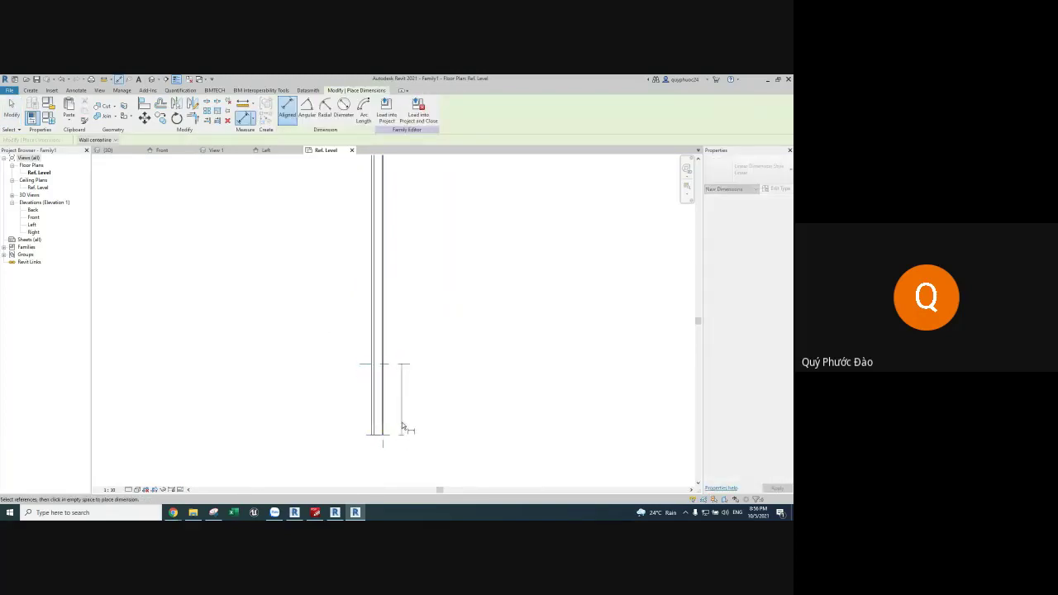
left_click(405, 410)
left_click_drag(402, 399, 366, 402)
left_click(109, 489)
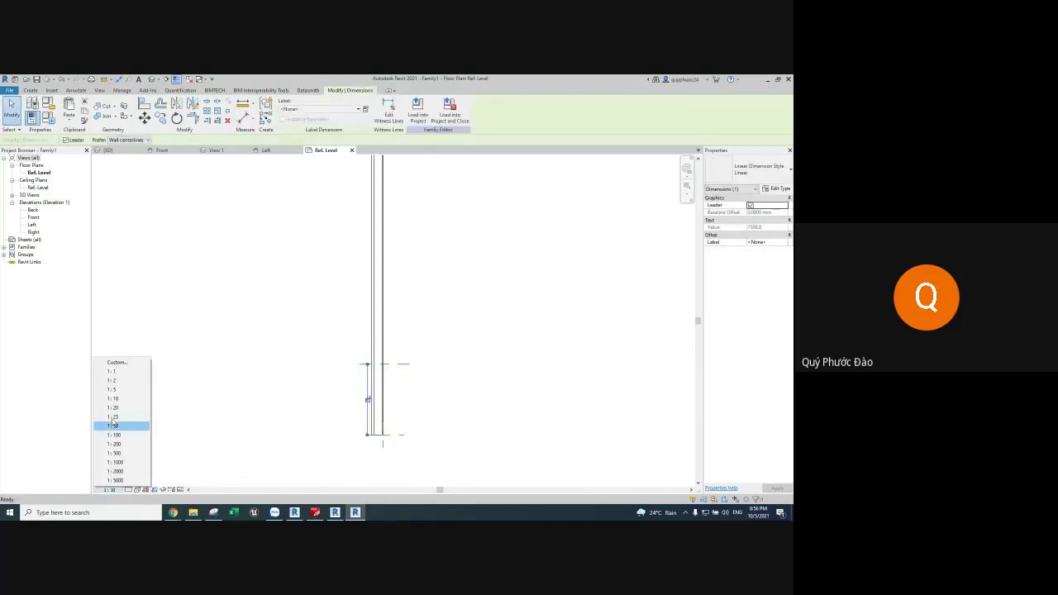
left_click(115, 425)
Step: Label the dimension with a new instance parameter named Length
scroll(314, 172, "up", 1)
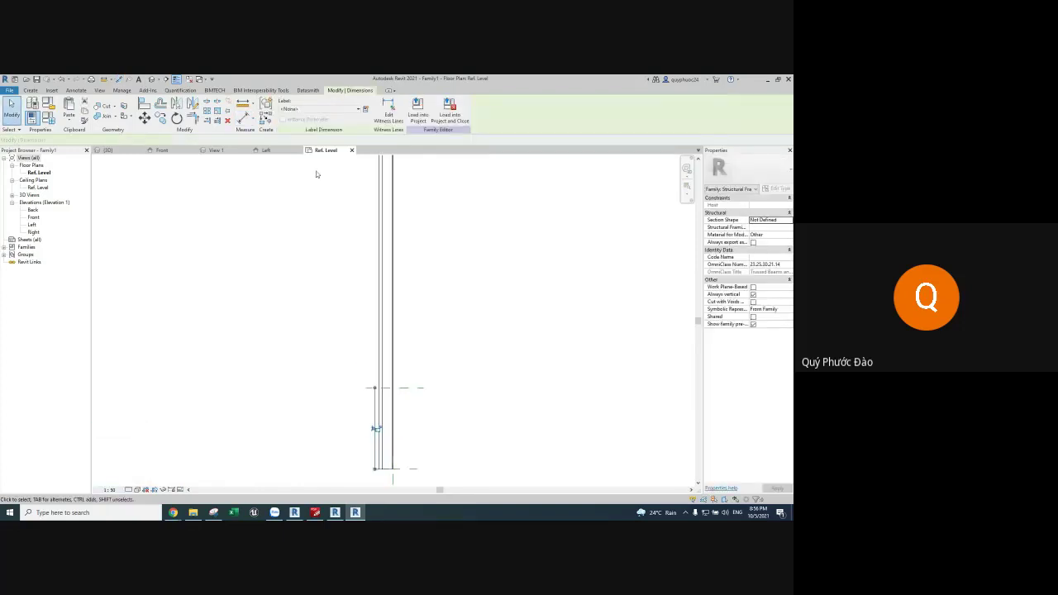
left_click(364, 109)
type("Length")
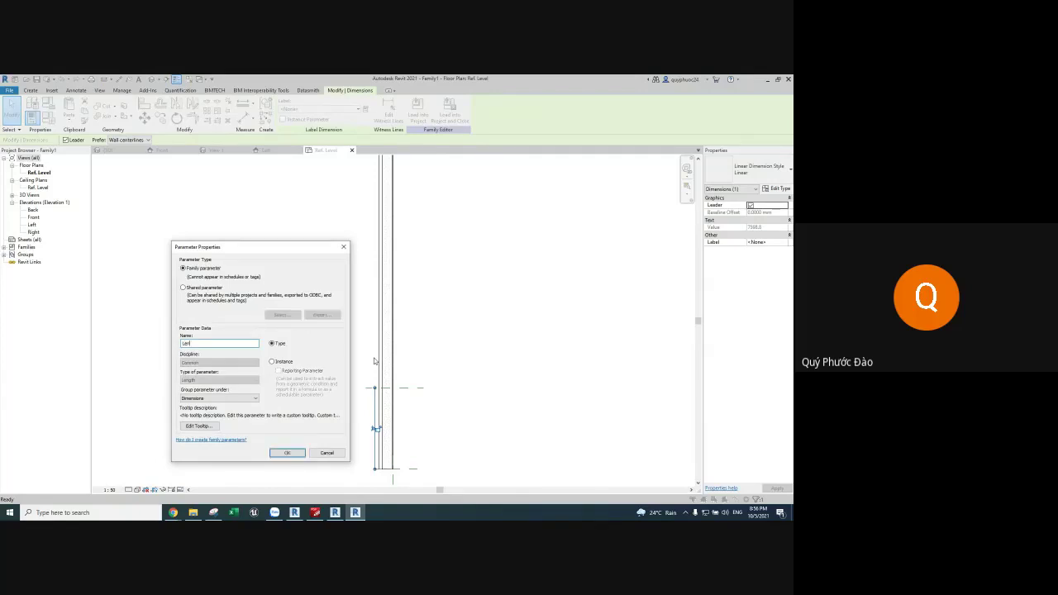
left_click(281, 364)
left_click(287, 454)
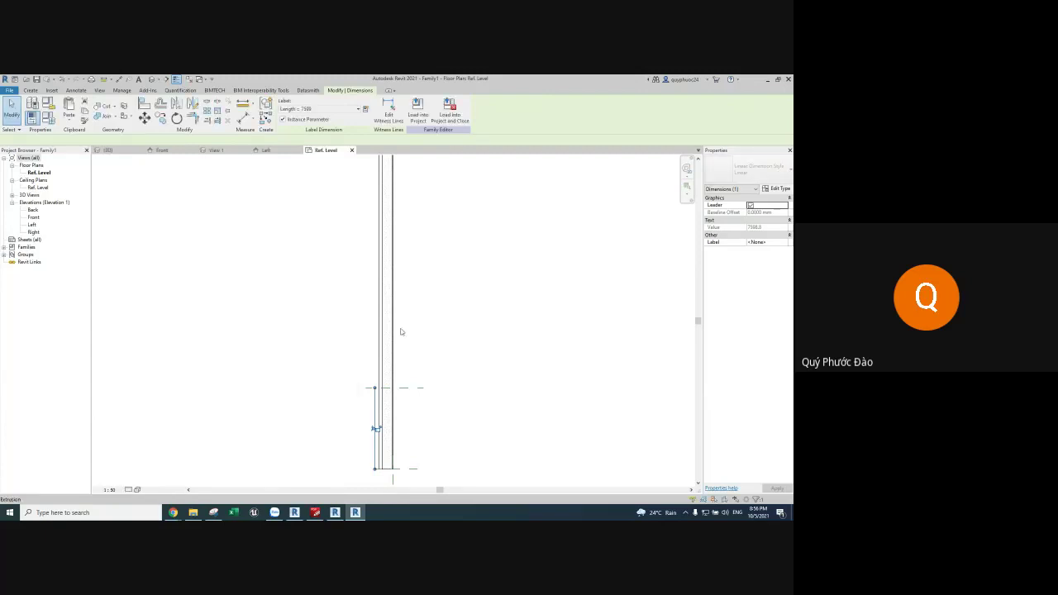
left_click(404, 451)
middle_click_drag(405, 452, 401, 406)
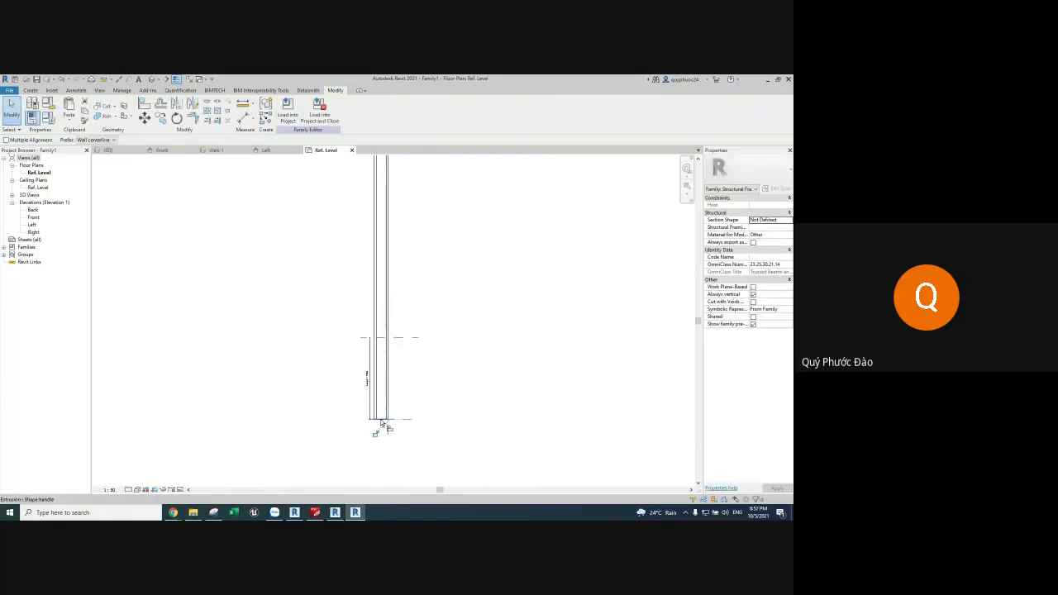
Step: Align the beam extrusion's end and edge to the reference plane, giving a 7500 depth
key("a")
key("l")
left_click(388, 419)
left_click(378, 419)
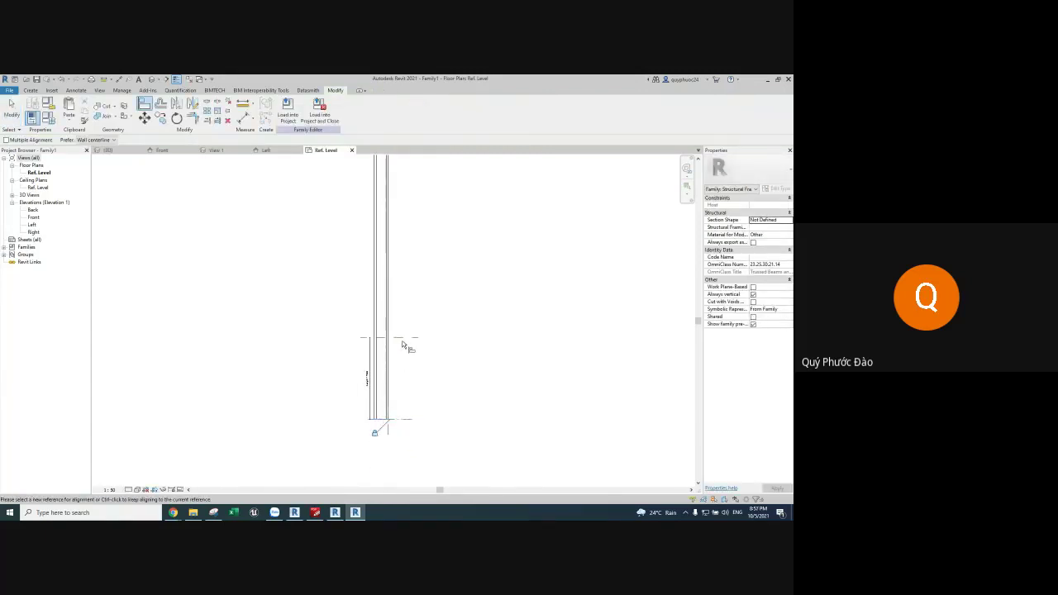
key("Escape")
scroll(416, 290, "down", 3)
scroll(397, 397, "down", 2)
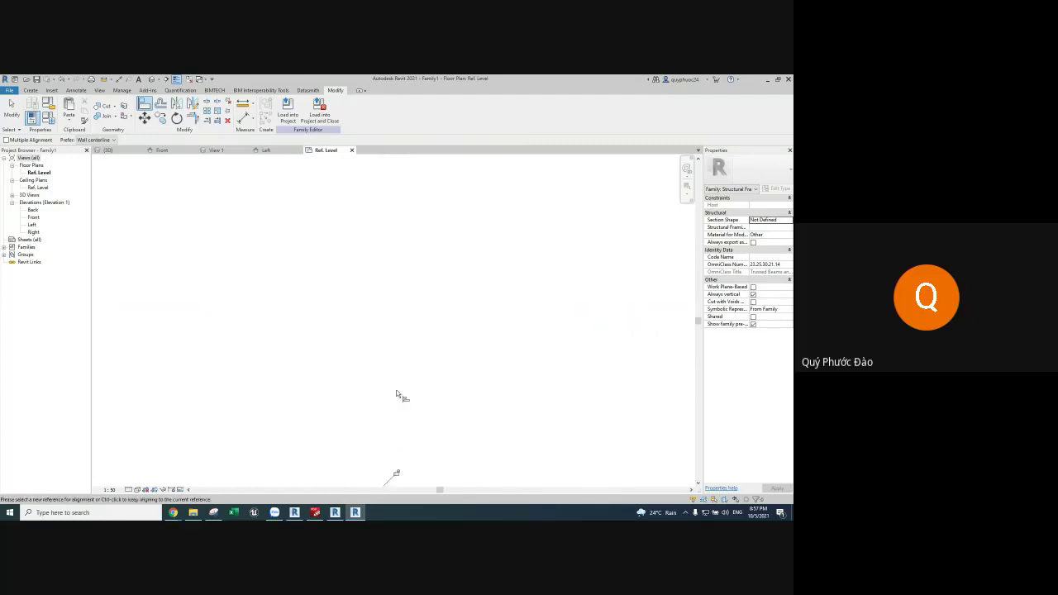
left_click(406, 378)
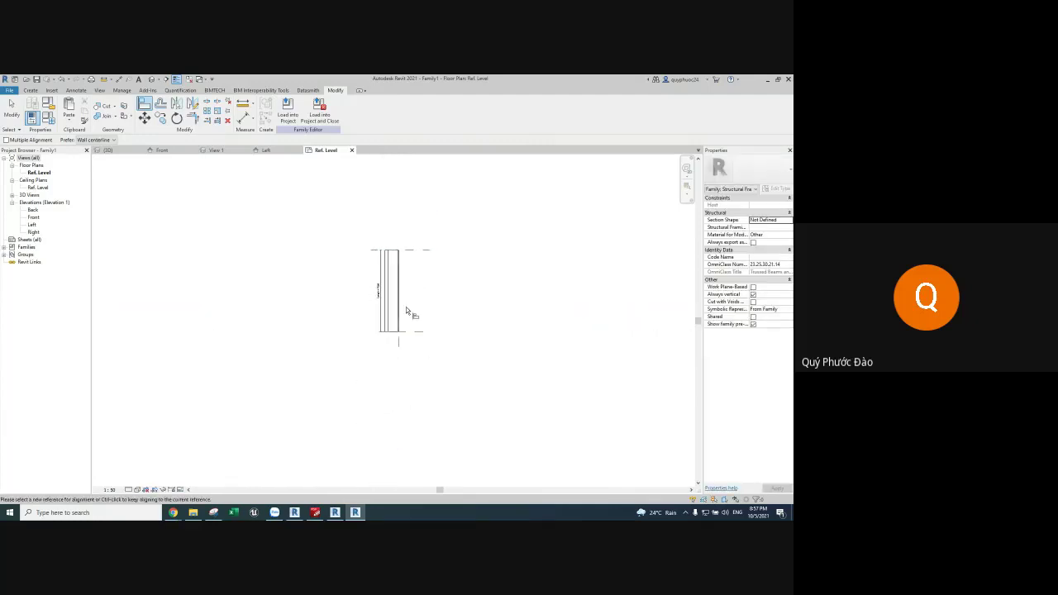
scroll(406, 310, "up", 5)
key("Escape")
Step: Select the beam extrusion and view it as a solid block in the default {3D} view
left_click(403, 326)
scroll(402, 308, "up", 3)
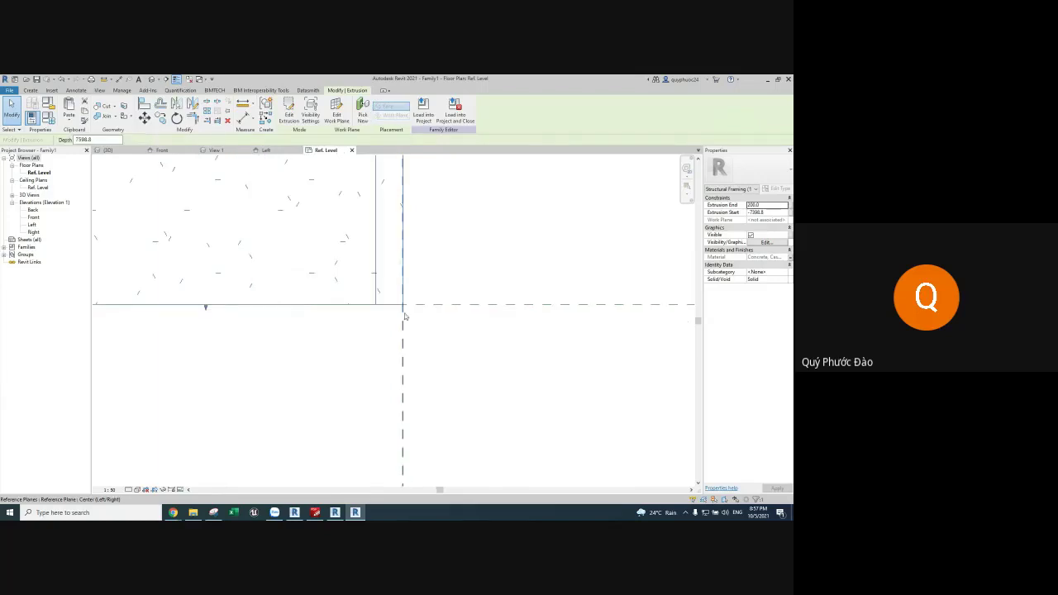
scroll(402, 306, "down", 2)
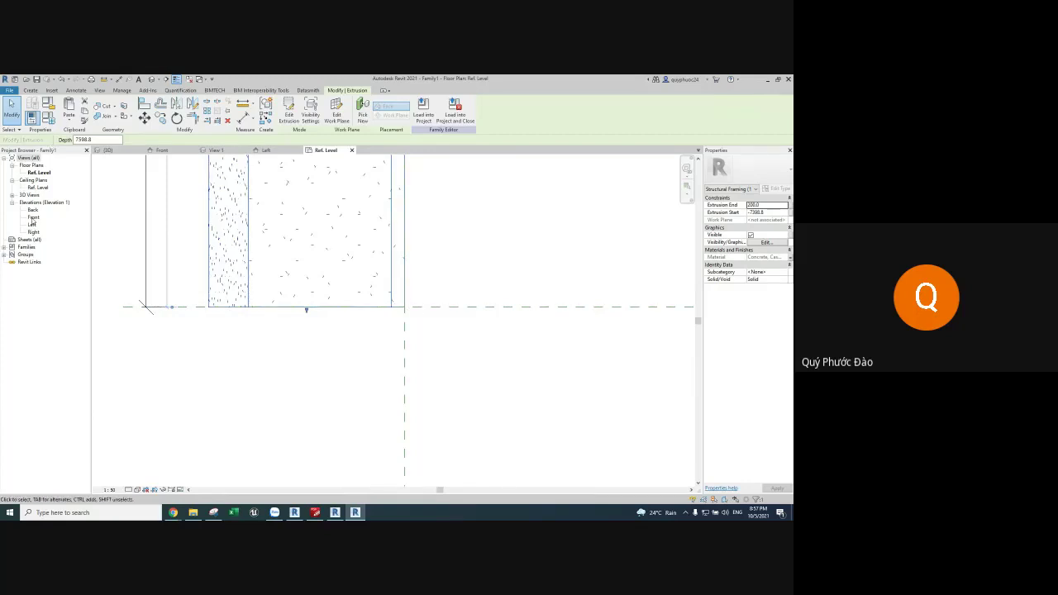
left_click(151, 79)
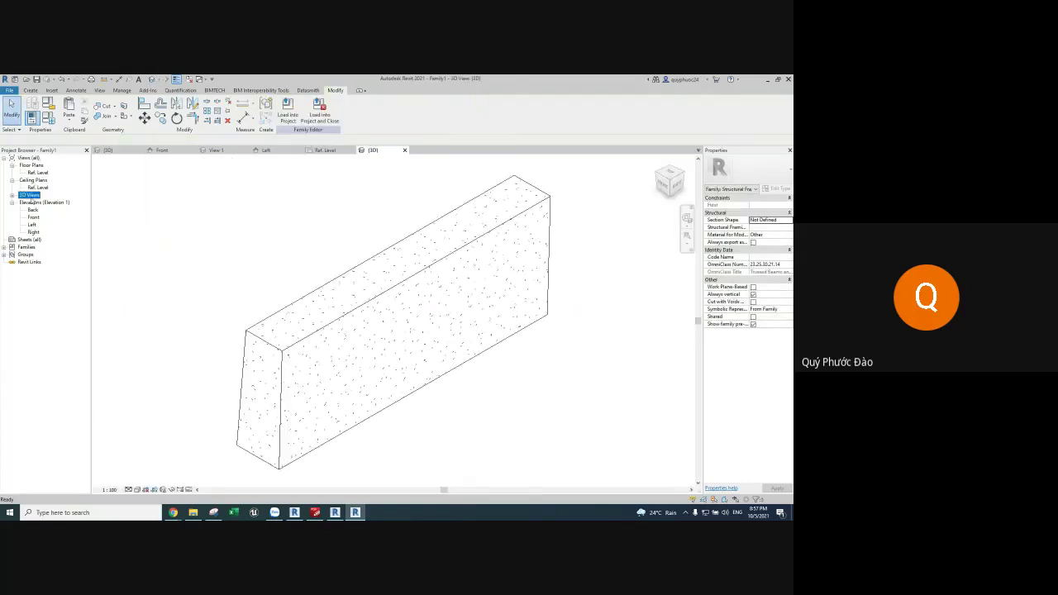
Step: Open 3D View 1 and preview the beam from a new angle in the Realistic visual style
left_click(35, 203)
double_click(35, 204)
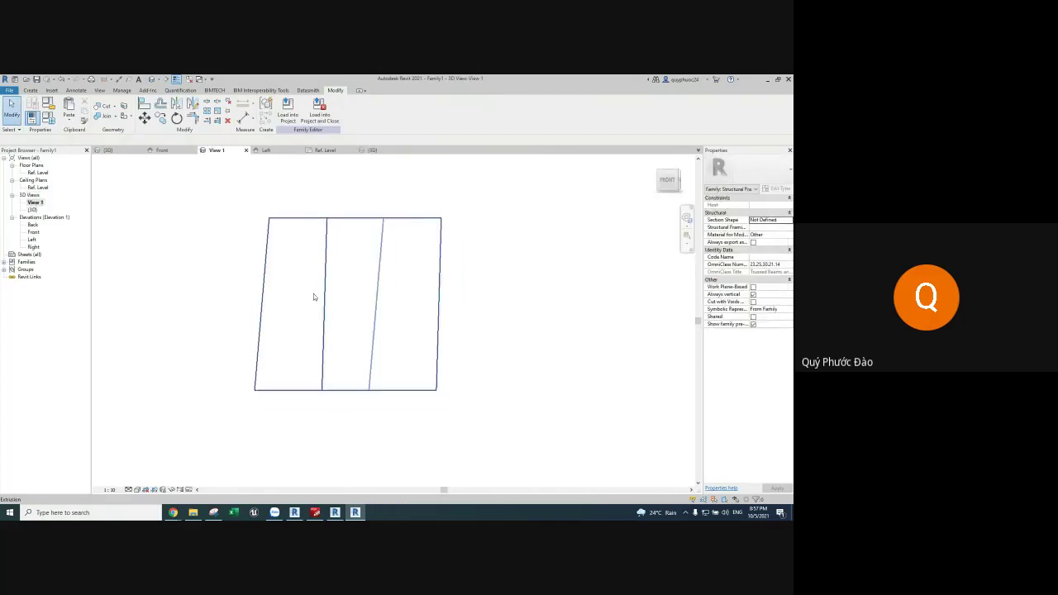
mouse_move(314, 295)
middle_mouse_down("shift")
mouse_move(449, 333)
mouse_move(425, 357)
middle_mouse_up("shift")
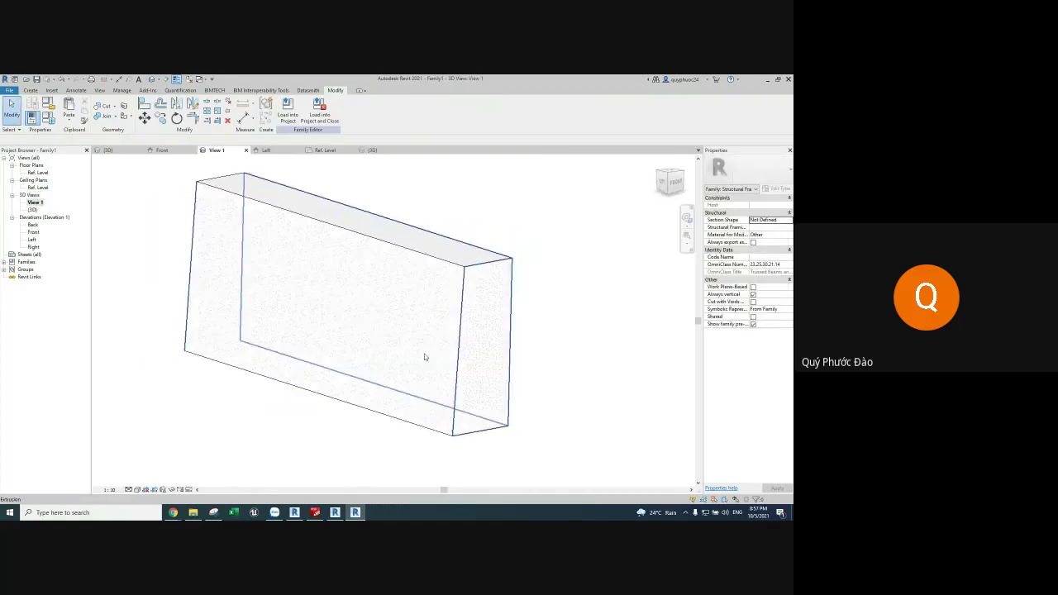
left_click(141, 491)
left_click(165, 475)
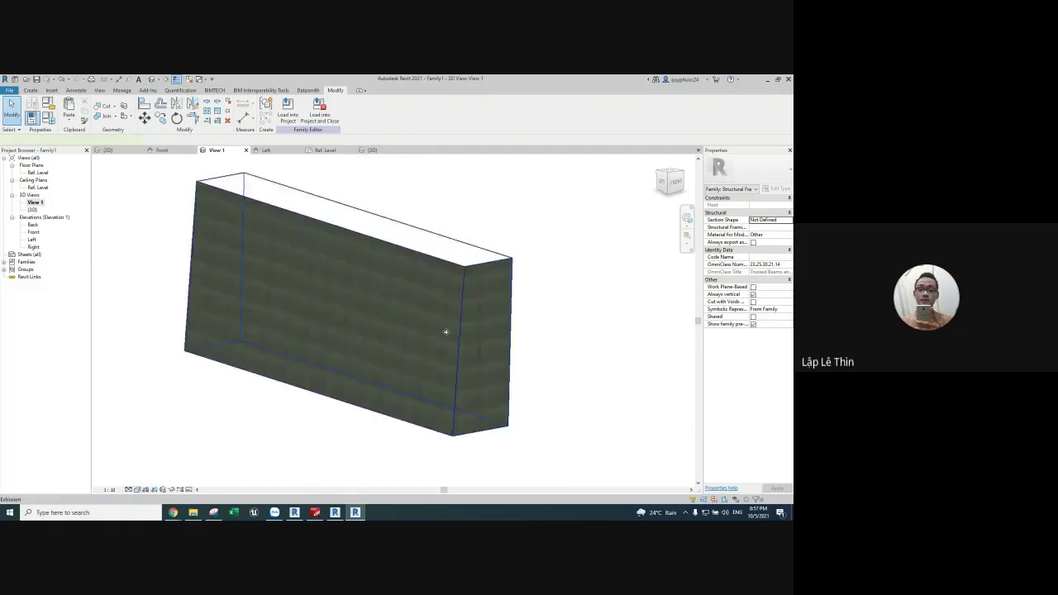
left_click(445, 332)
left_click(566, 337)
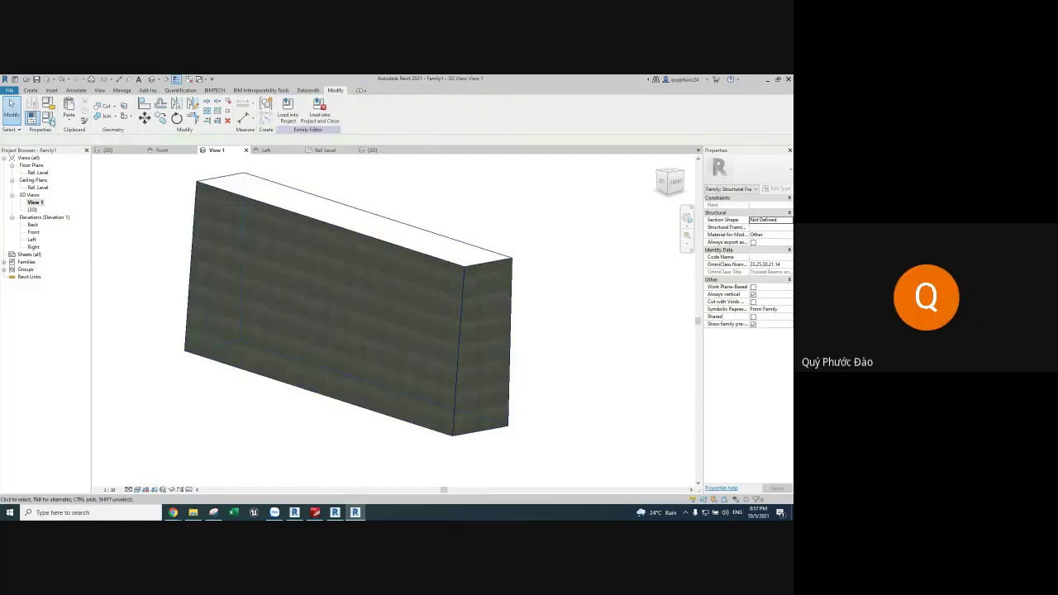
Step: Start saving the document as a family, then cancel the save dialog
left_click(9, 90)
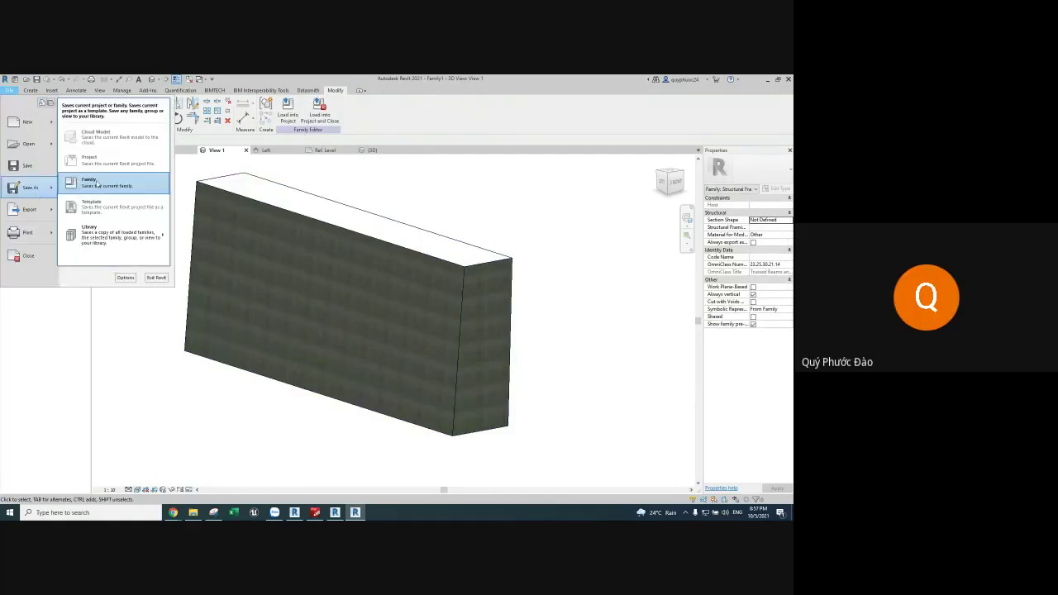
left_click(180, 196)
key("ctrl+s")
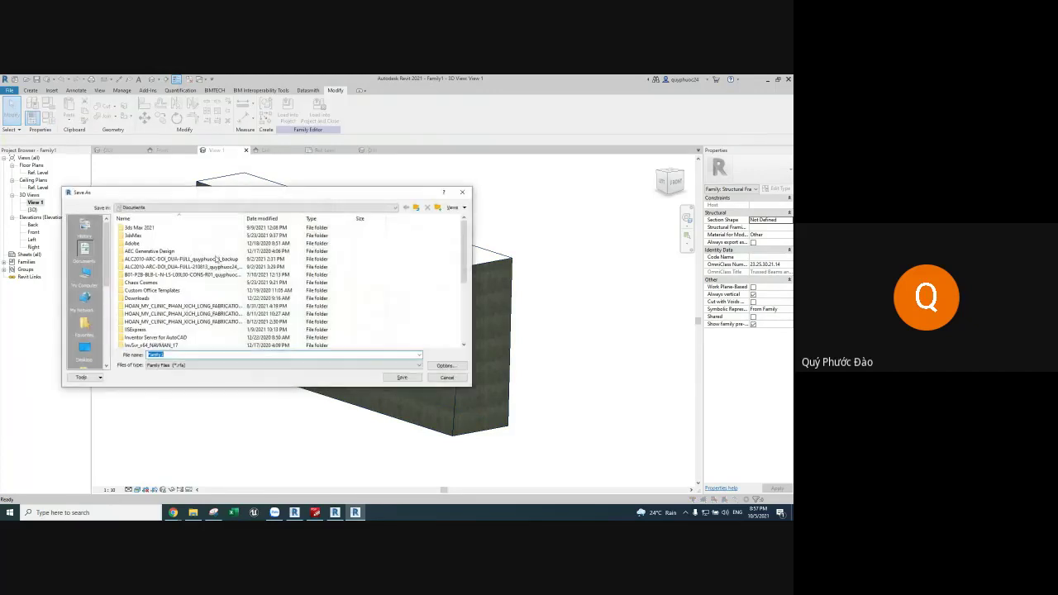
left_click(173, 208)
key("Escape")
key("Escape")
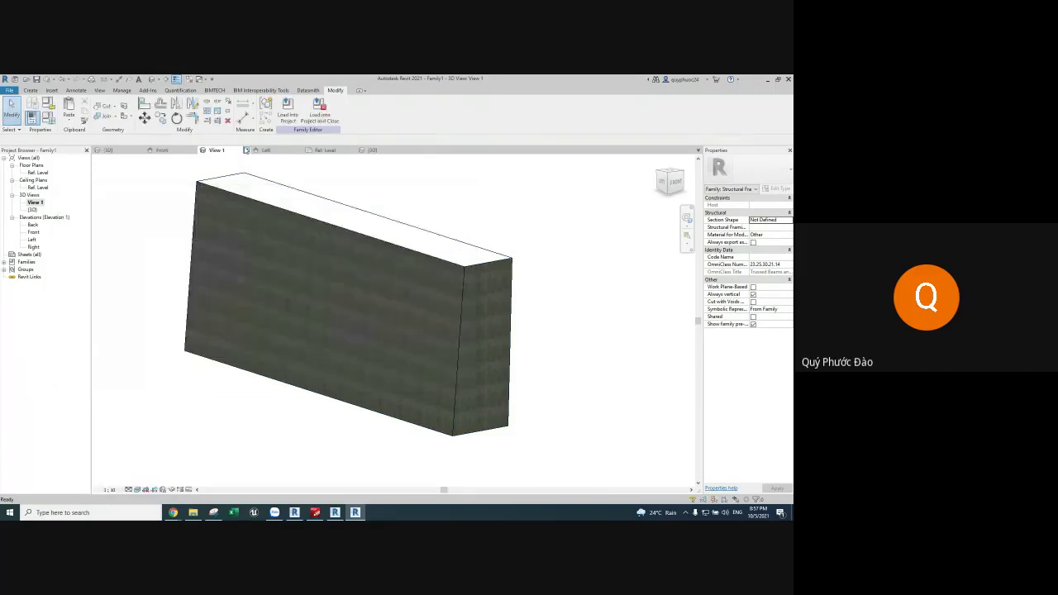
Step: Close View 1 and the family's remaining view tabs
left_click(245, 149)
left_click(245, 150)
left_click(246, 150)
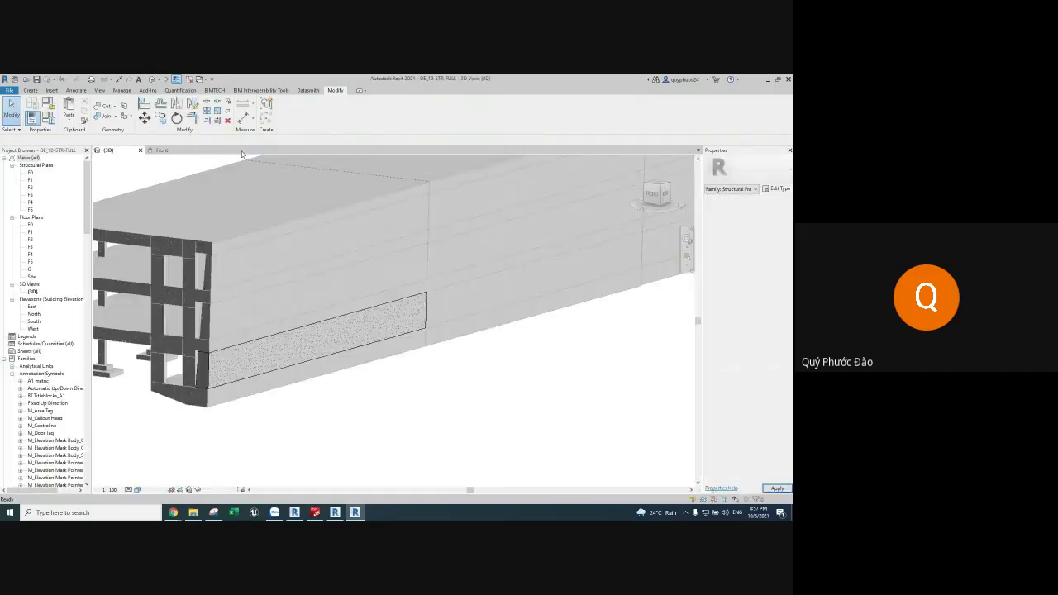
Step: Close Family1 without saving, cancel the in-place model, and close the project's 3D view
left_click(192, 152)
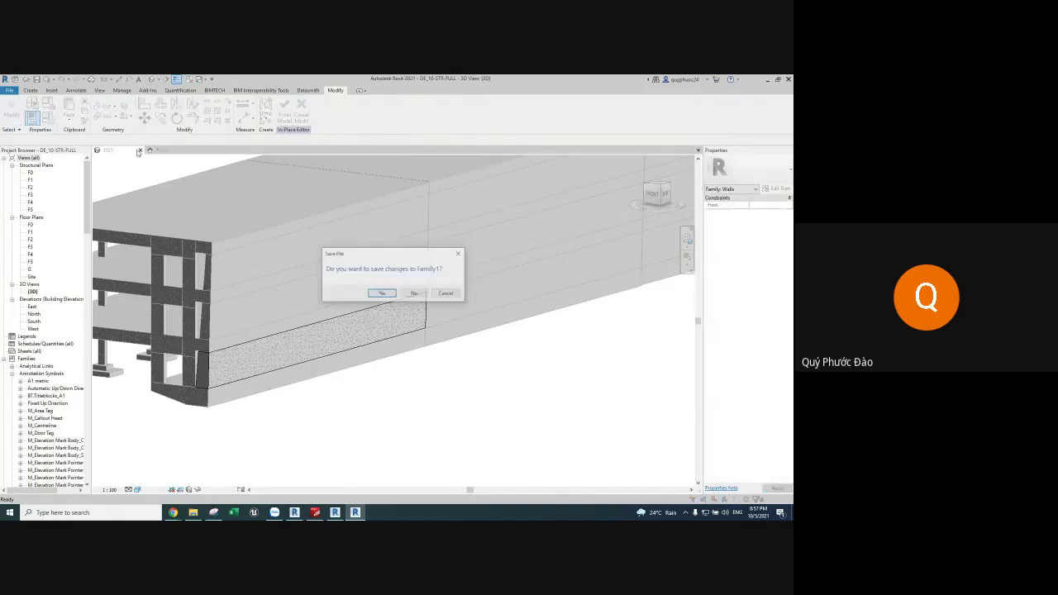
left_click(415, 295)
left_click(302, 108)
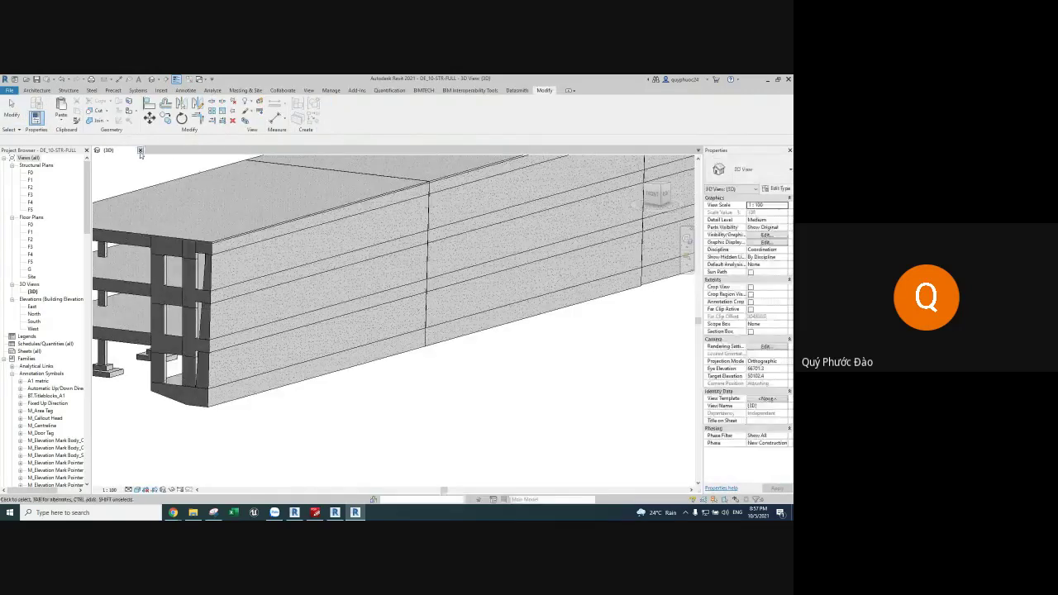
left_click(140, 150)
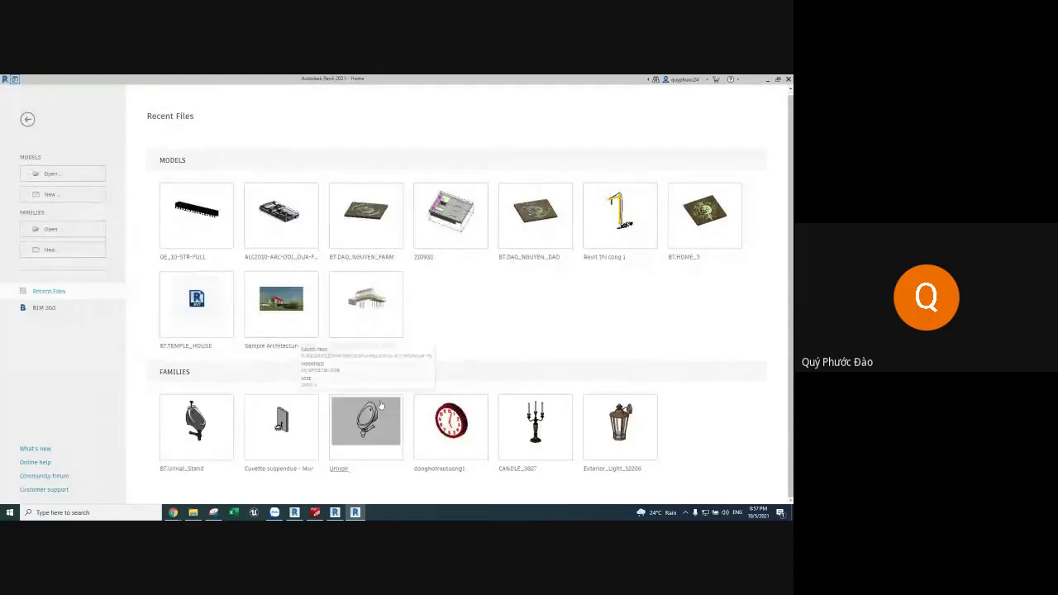
Step: Switch to the Revit 2019 DE_5-STR-FULL model and open the beam family's front elevation
left_click(397, 233)
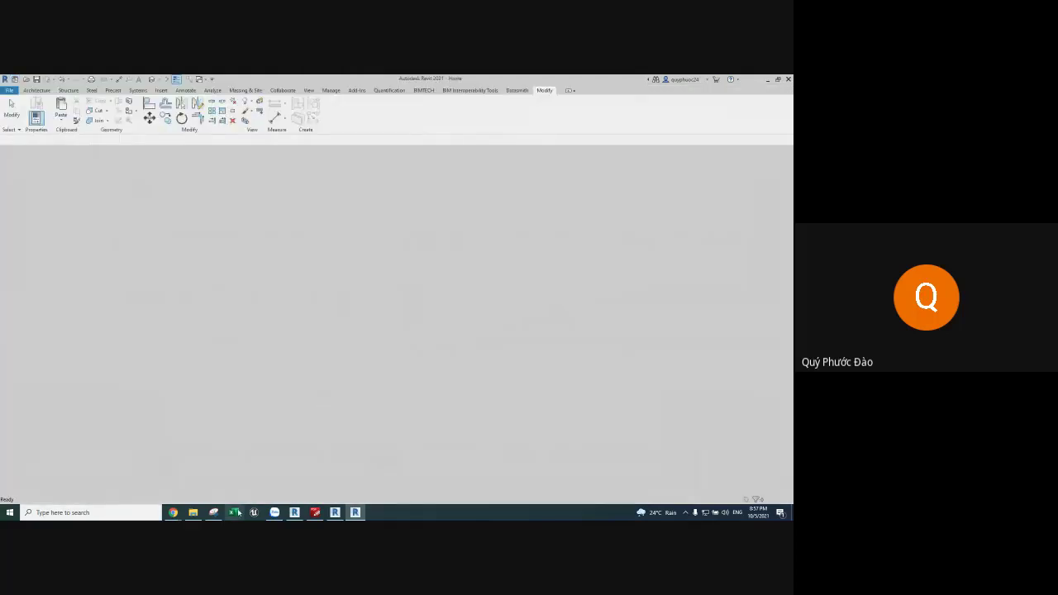
left_click(294, 512)
middle_click_drag(315, 273, 304, 155, "shift")
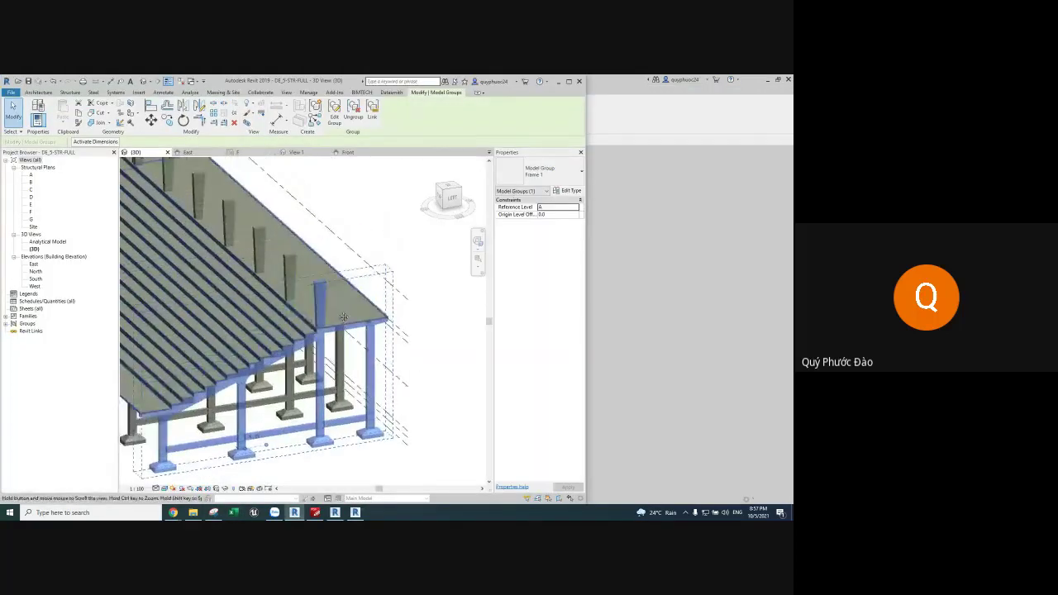
left_click(347, 153)
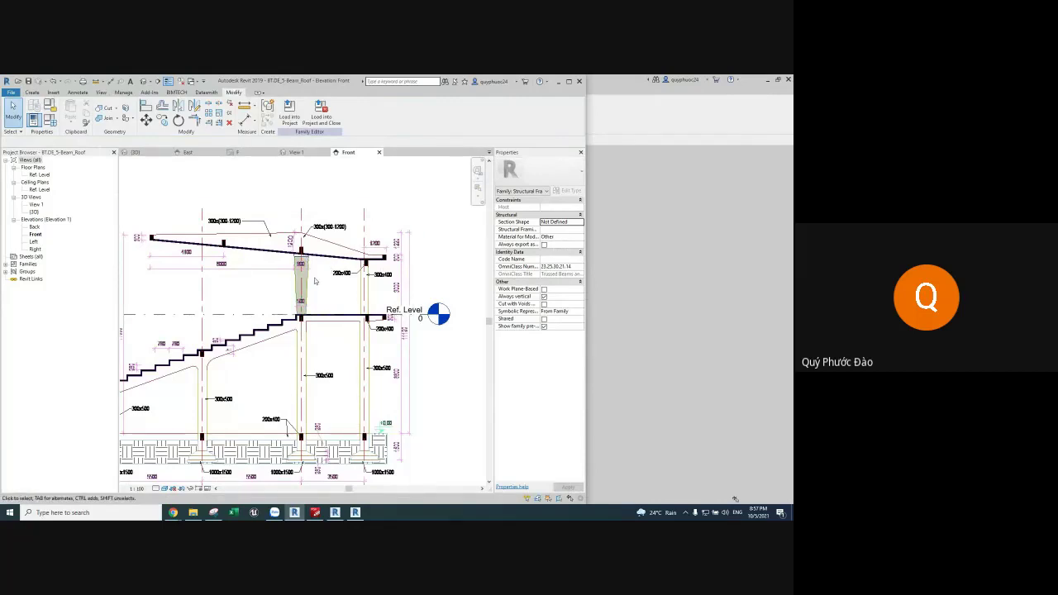
Step: Select the column extrusion, then edit its sketch and finish the extrusion
left_click(303, 276)
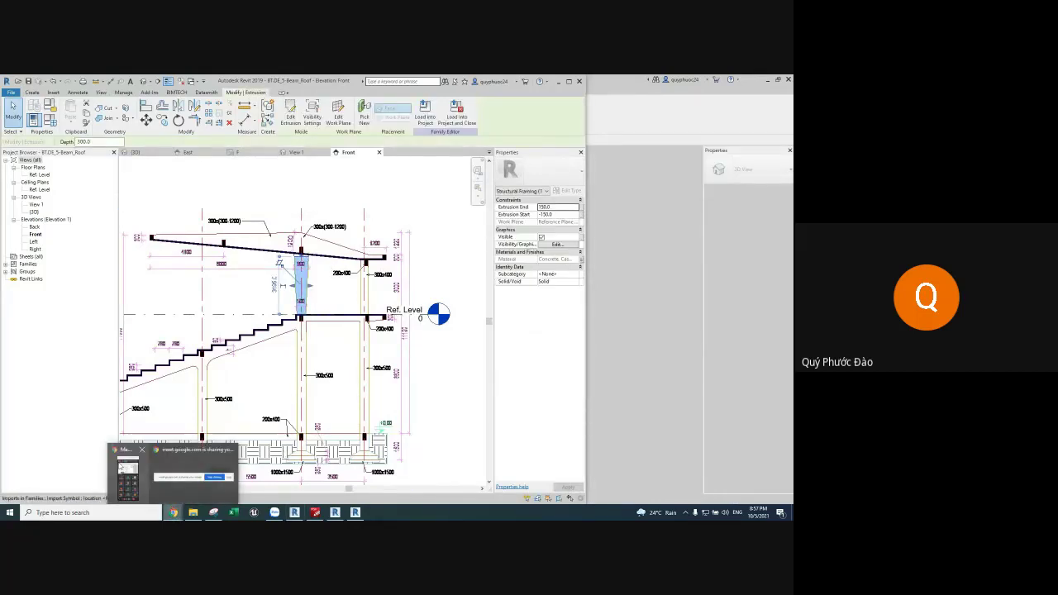
left_click(173, 512)
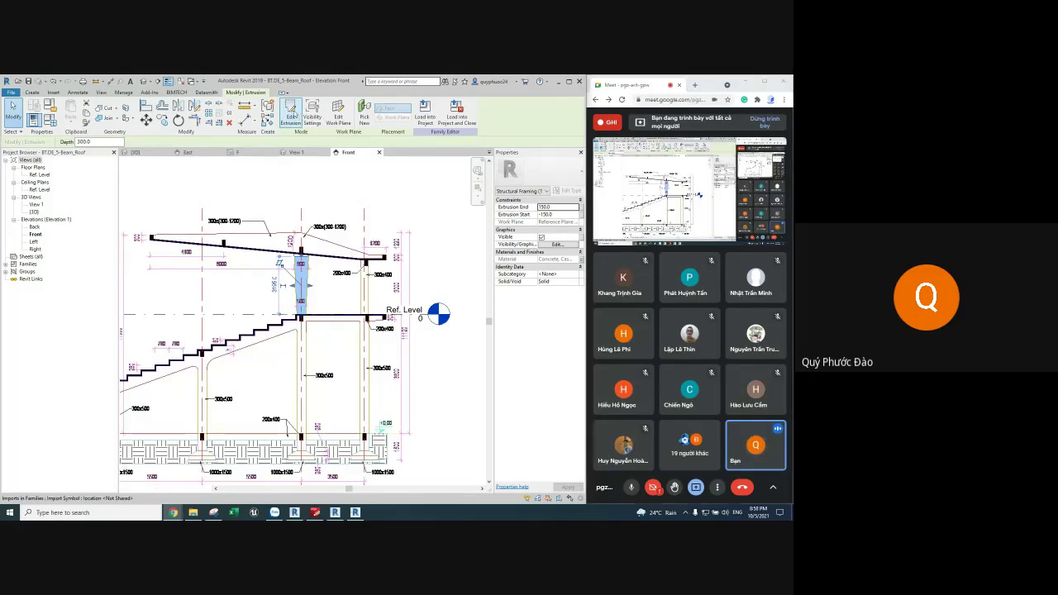
left_click(291, 114)
left_click(287, 119)
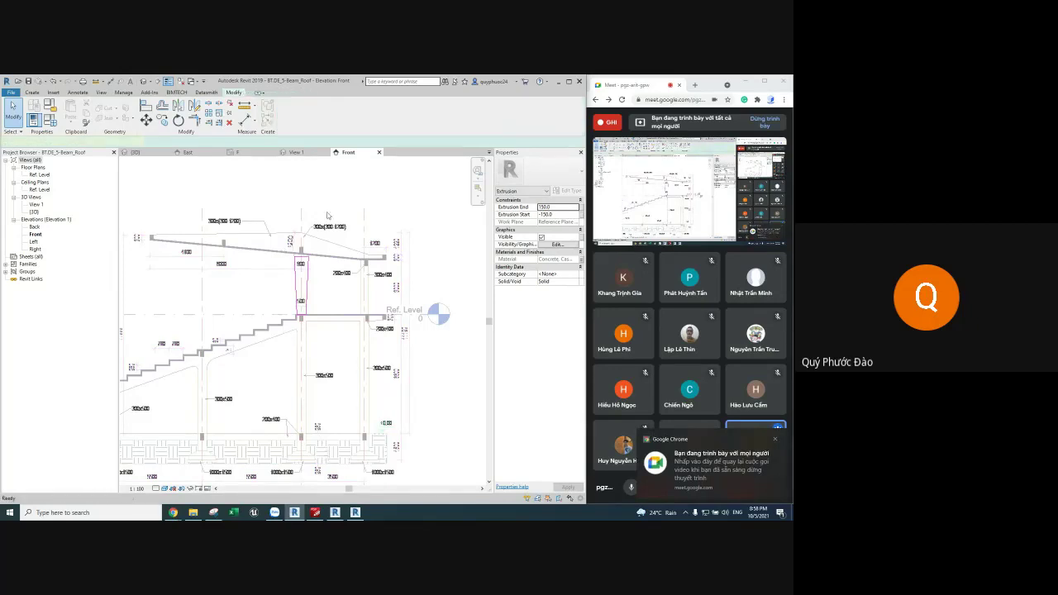
Step: Check the imported CAD drawing, then return to the project's {3D} view
scroll(374, 263, "up", 2)
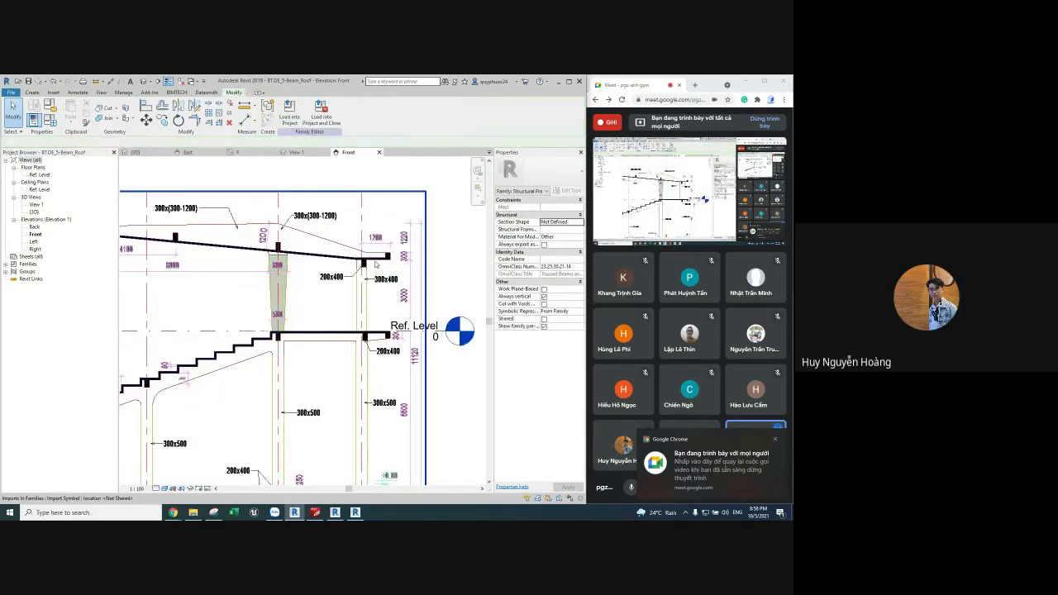
left_click(376, 279)
key("Escape")
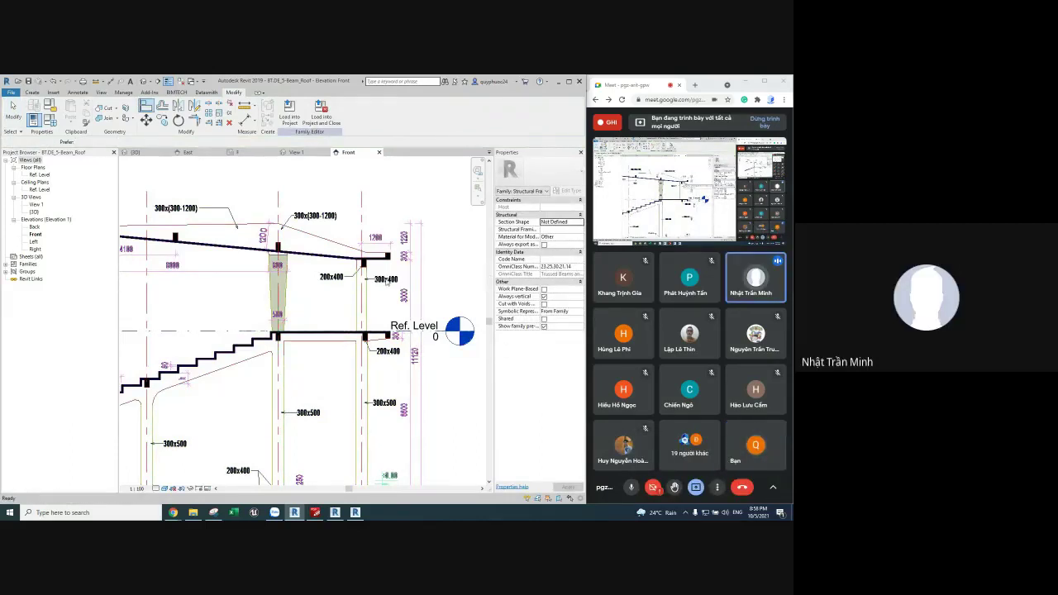
key("ctrl+Tab")
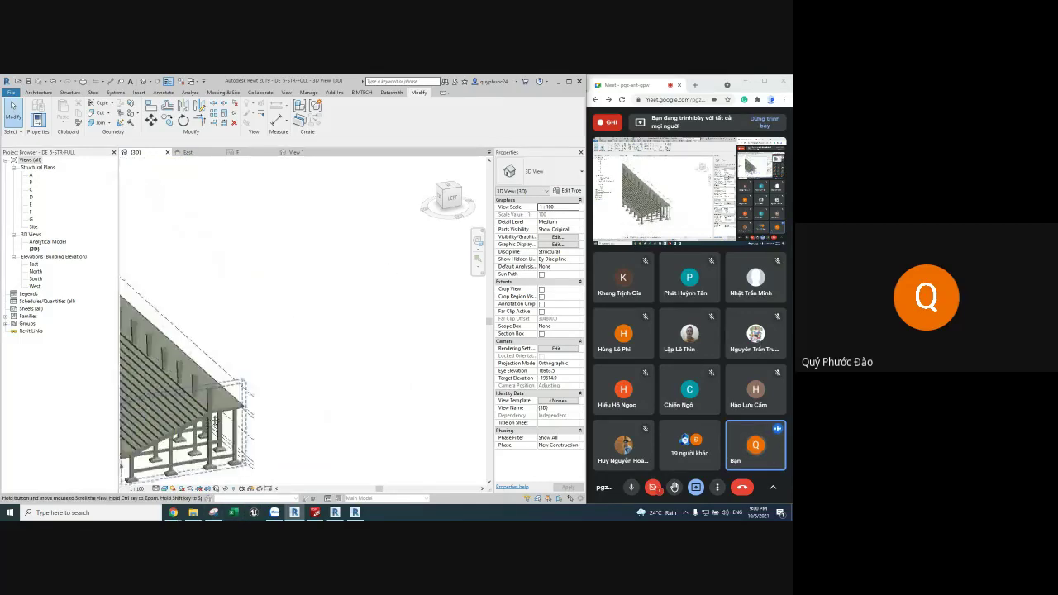
Step: Capture a new snip of the Revit 3D view
left_click(213, 513)
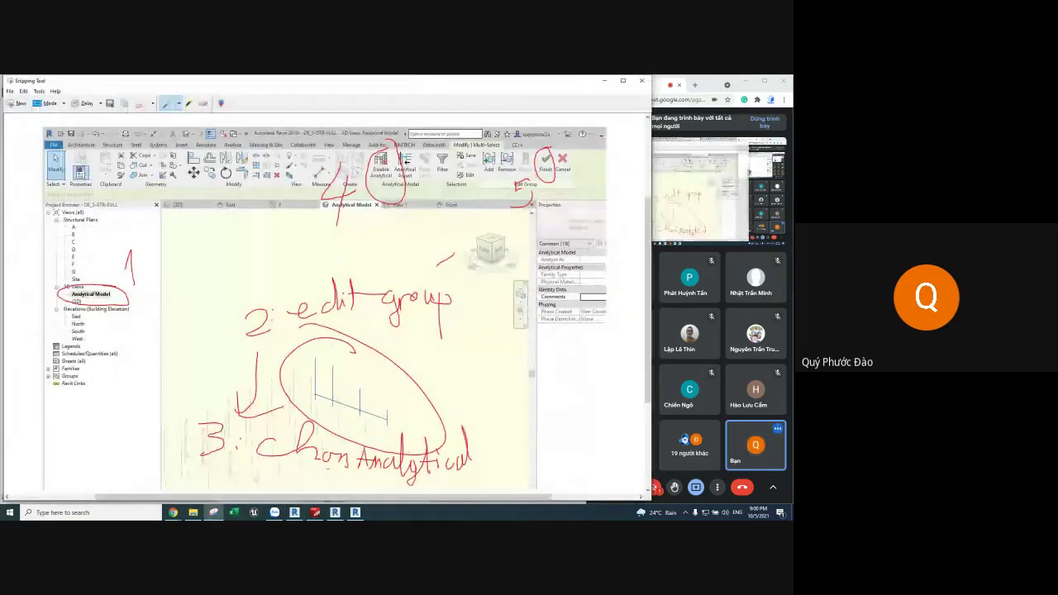
left_click(22, 104)
left_click_drag(153, 164, 518, 410)
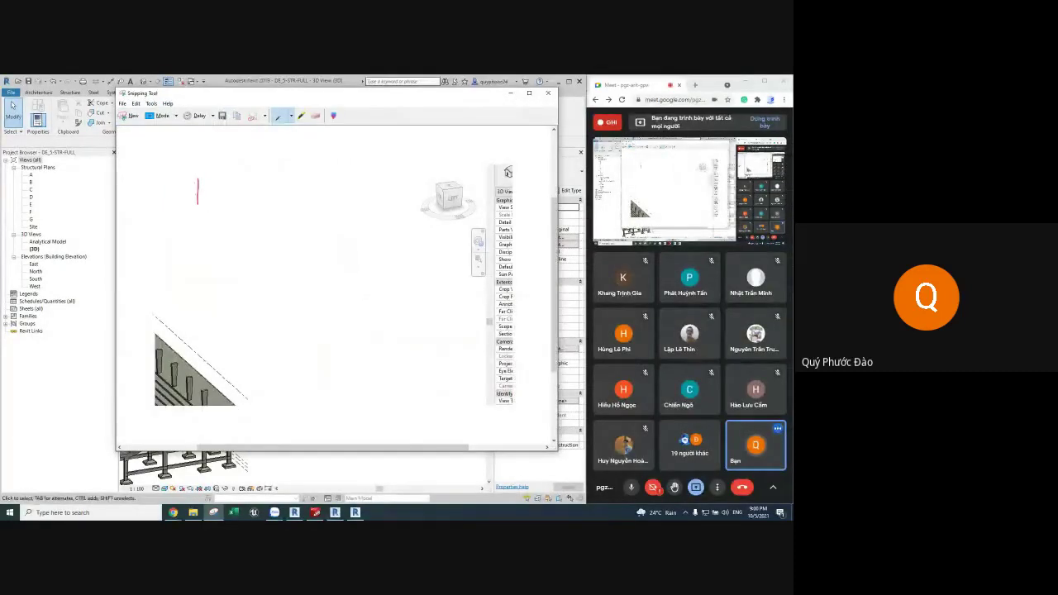
Step: Mark three areas with red rectangles, including one around the view cube, redrawing a misdrawn outline
left_click_drag(197, 178, 198, 206)
mouse_move(333, 176)
left_mouse_down()
mouse_move(352, 205)
mouse_move(330, 176)
mouse_move(354, 243)
left_mouse_up()
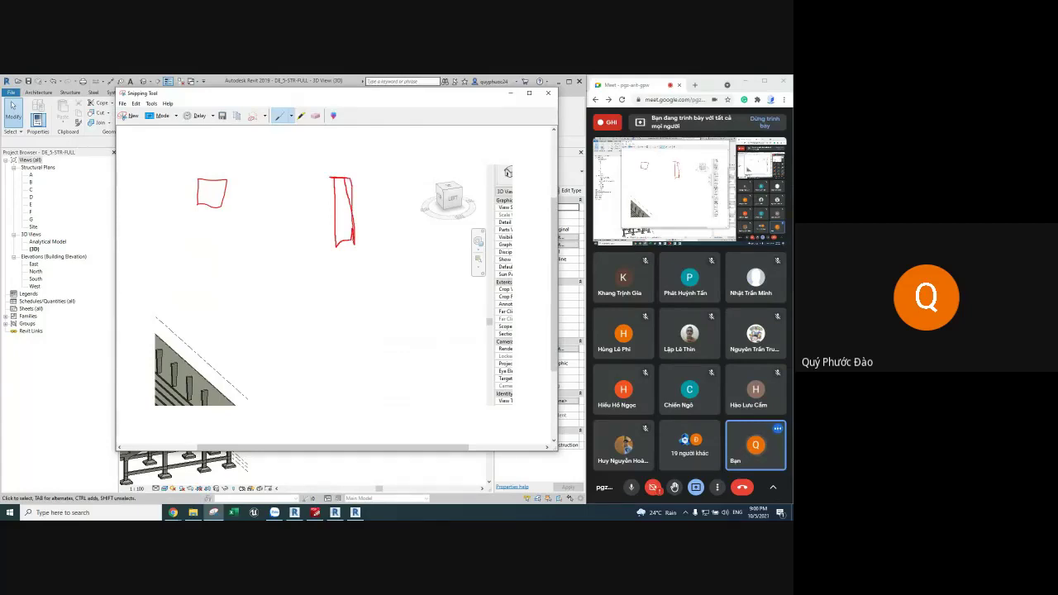
left_click(316, 116)
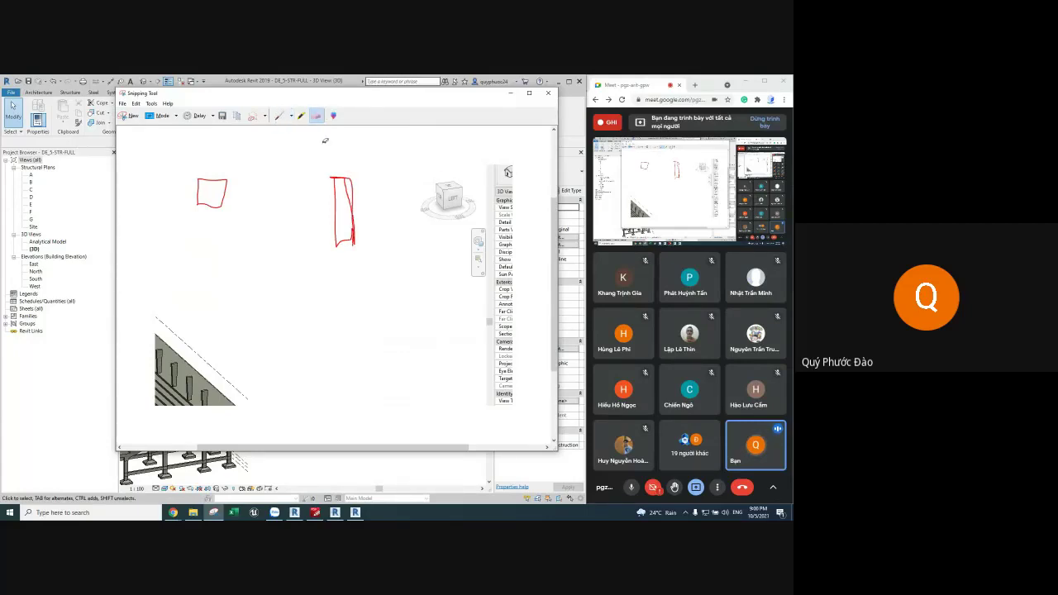
mouse_move(333, 177)
left_mouse_down()
mouse_move(356, 232)
mouse_move(356, 202)
mouse_move(328, 176)
mouse_move(327, 207)
left_mouse_up()
left_click(278, 115)
mouse_move(438, 175)
left_mouse_down()
mouse_move(489, 175)
mouse_move(492, 197)
mouse_move(442, 199)
mouse_move(440, 176)
left_mouse_up()
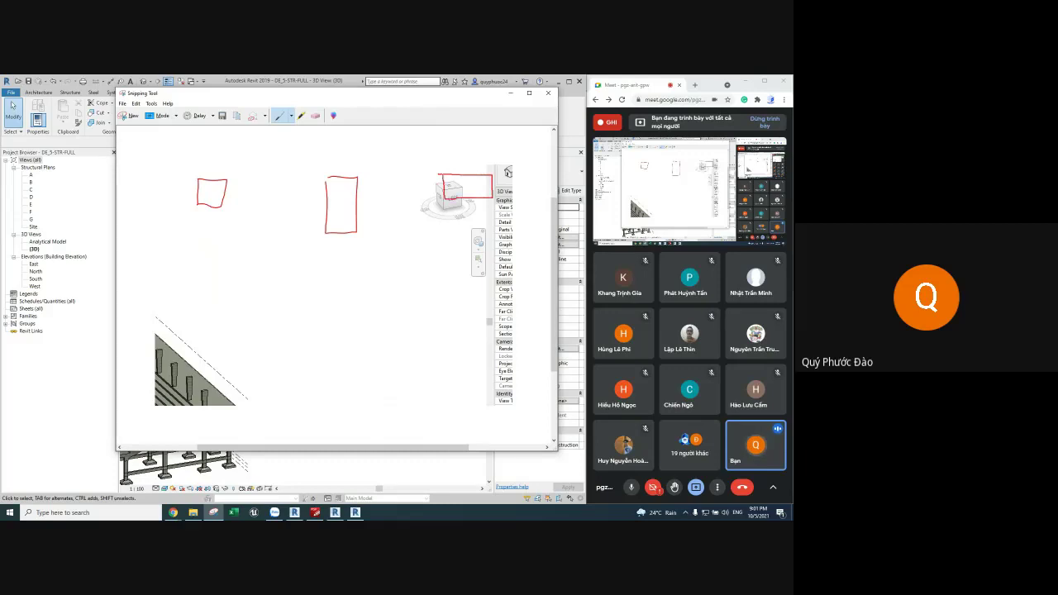
Step: Cross out the tall middle rectangle and the view cube rectangle, erasing the mark on the first
left_click_drag(198, 179, 222, 207)
left_click_drag(328, 183, 358, 232)
left_click_drag(357, 176, 327, 234)
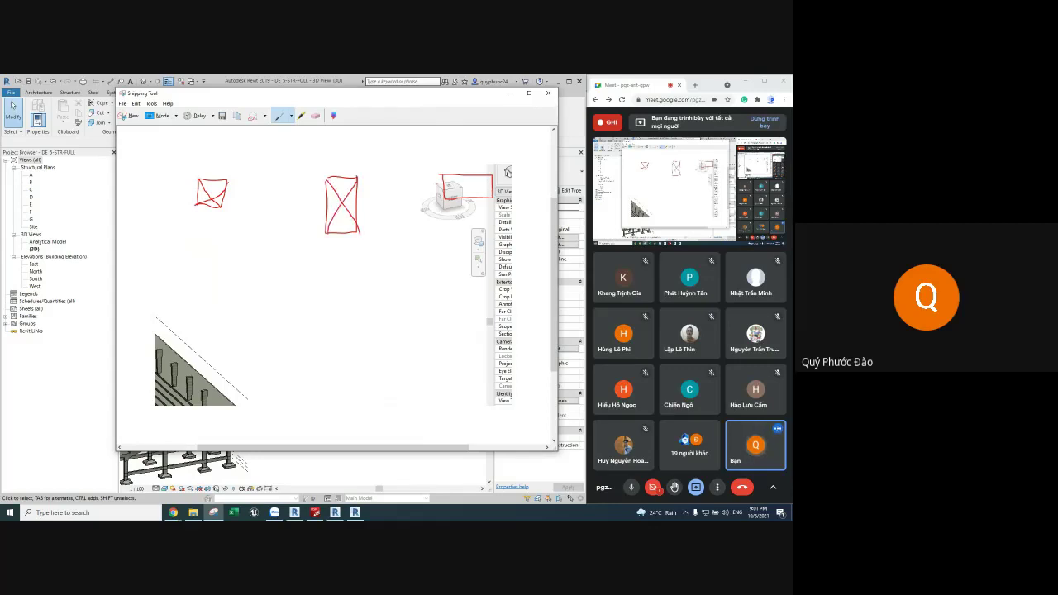
mouse_move(443, 175)
left_mouse_down()
mouse_move(491, 196)
mouse_move(471, 186)
mouse_move(447, 196)
left_mouse_up()
left_click(316, 116)
left_click_drag(211, 192, 216, 197)
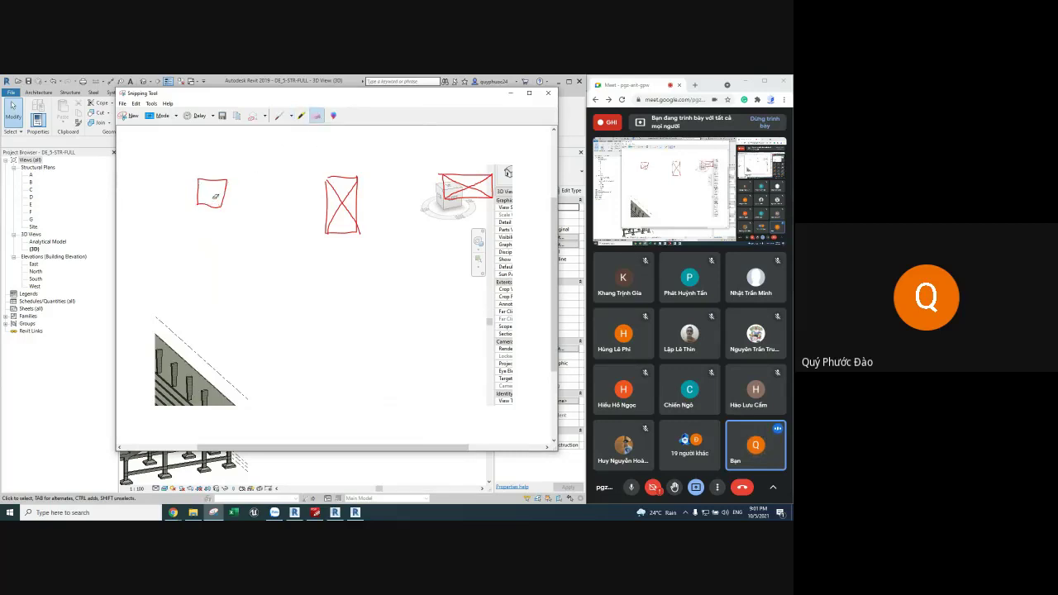